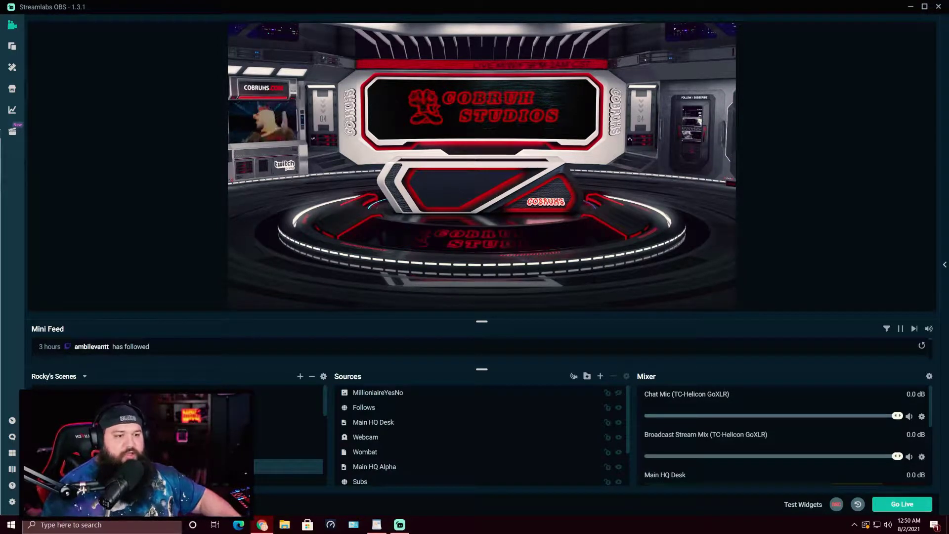
Add an Alertbox widget source, enlarge it to nearly full canvas height and shift it right
{"action": "left_click", "coordinate": [600, 376]}
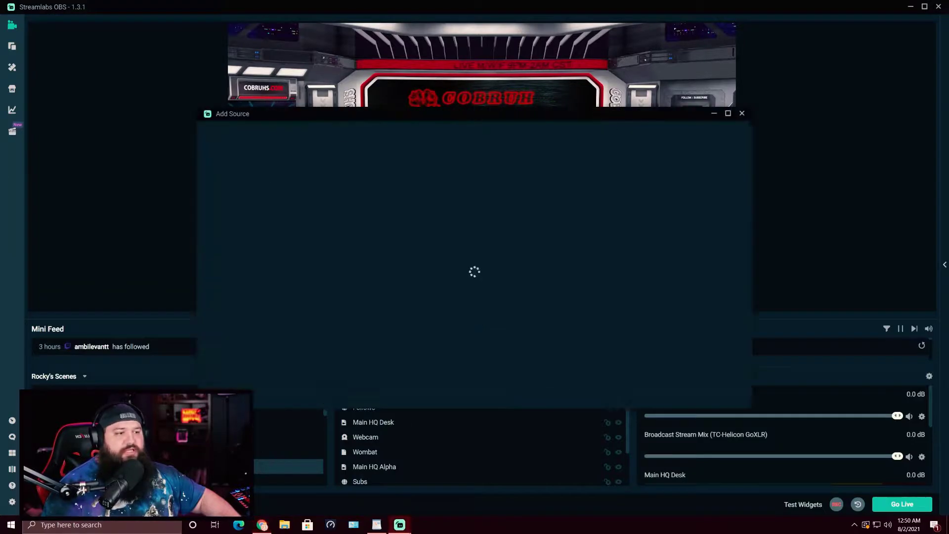
{"action": "left_click", "coordinate": [543, 251]}
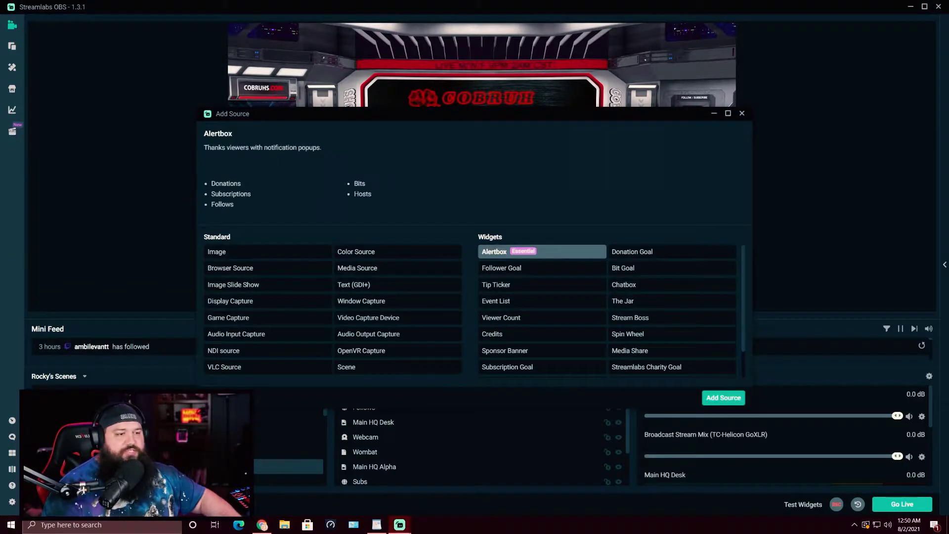
{"action": "left_click", "coordinate": [723, 398]}
{"action": "left_click", "coordinate": [585, 321]}
{"action": "key", "text": "Return"}
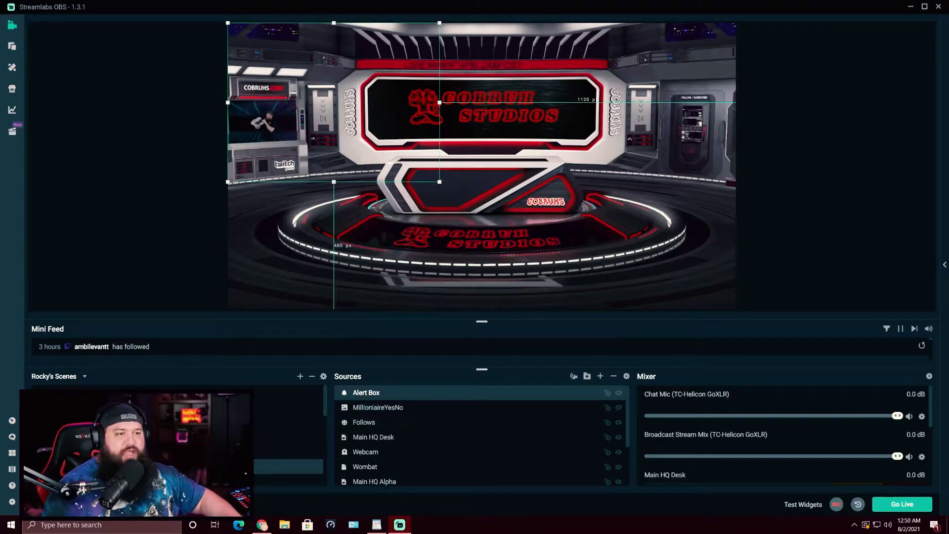
{"action": "left_click_drag", "start_coordinate": [440, 182], "coordinate": [598, 301]}
{"action": "left_click_drag", "start_coordinate": [413, 162], "coordinate": [493, 162]}
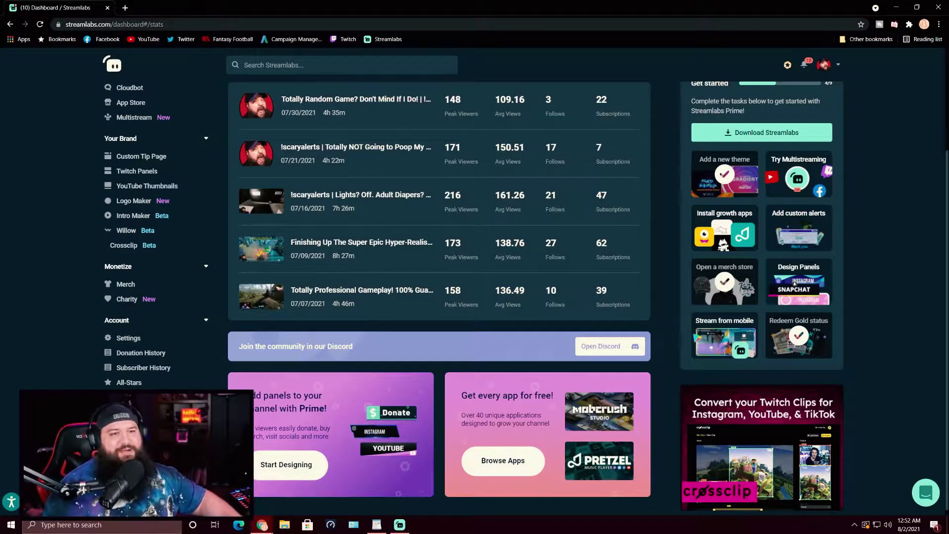
Open the dashboard's Alert Box settings, check the Filter Events list, then minimize the browser
{"action": "scroll", "coordinate": [138, 218], "scroll_direction": "up", "scroll_amount": 1}
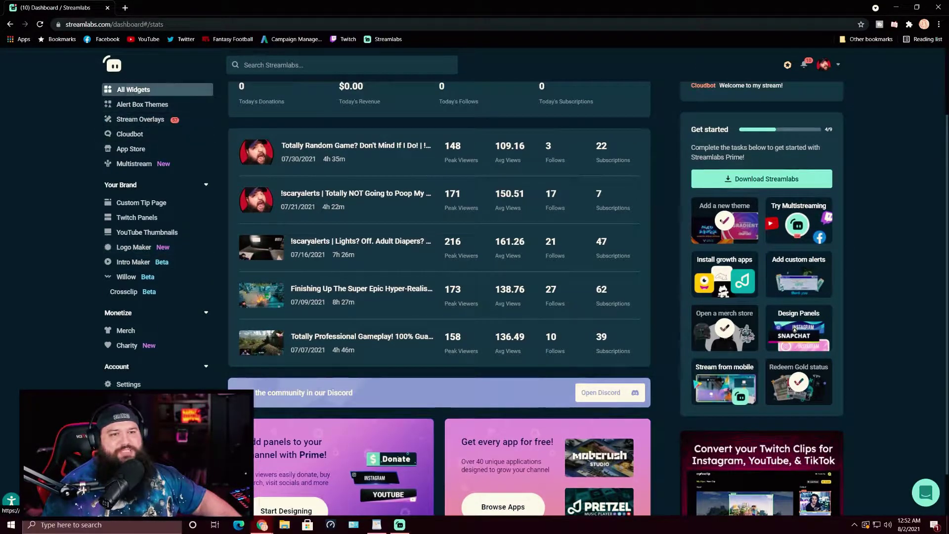
{"action": "scroll", "coordinate": [142, 105], "scroll_direction": "up", "scroll_amount": 1}
{"action": "left_click", "coordinate": [133, 121]}
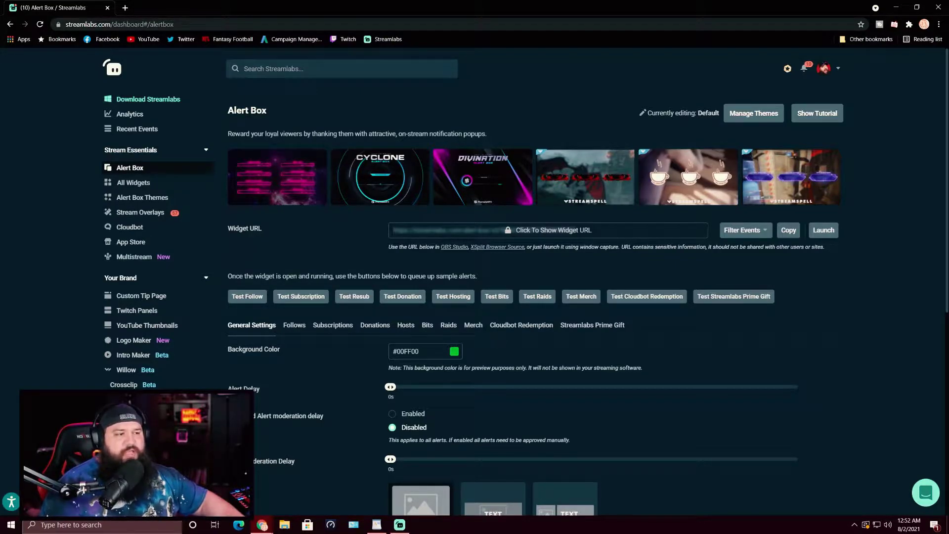
{"action": "left_click", "coordinate": [746, 230]}
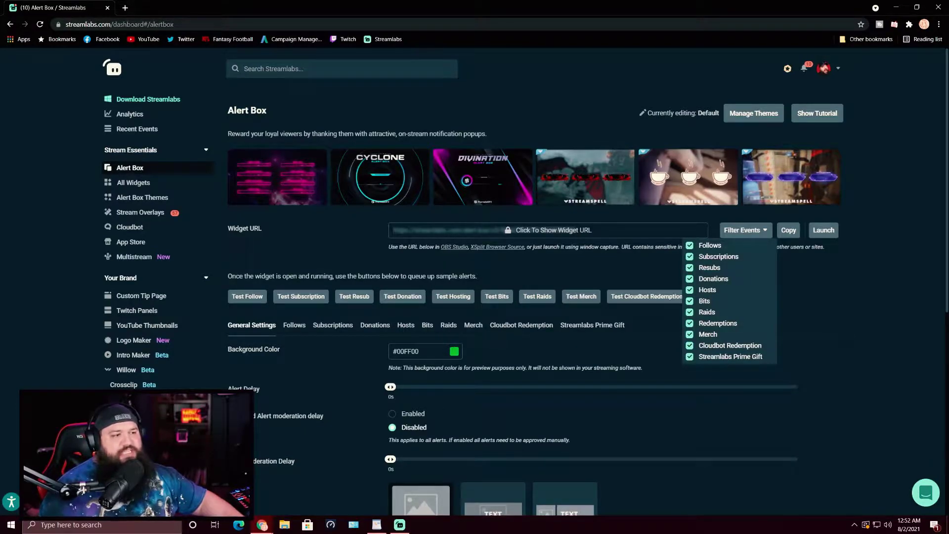
{"action": "left_click", "coordinate": [746, 230]}
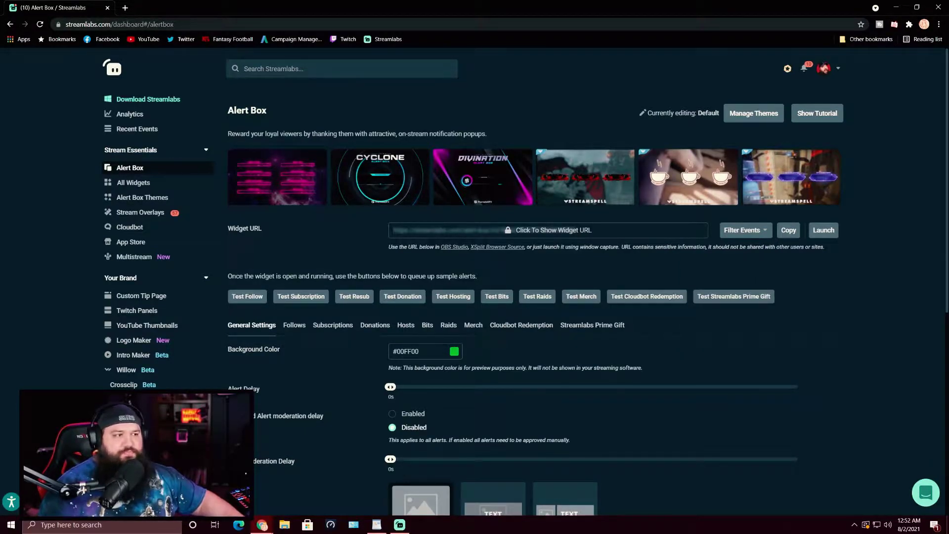
{"action": "left_click", "coordinate": [895, 7]}
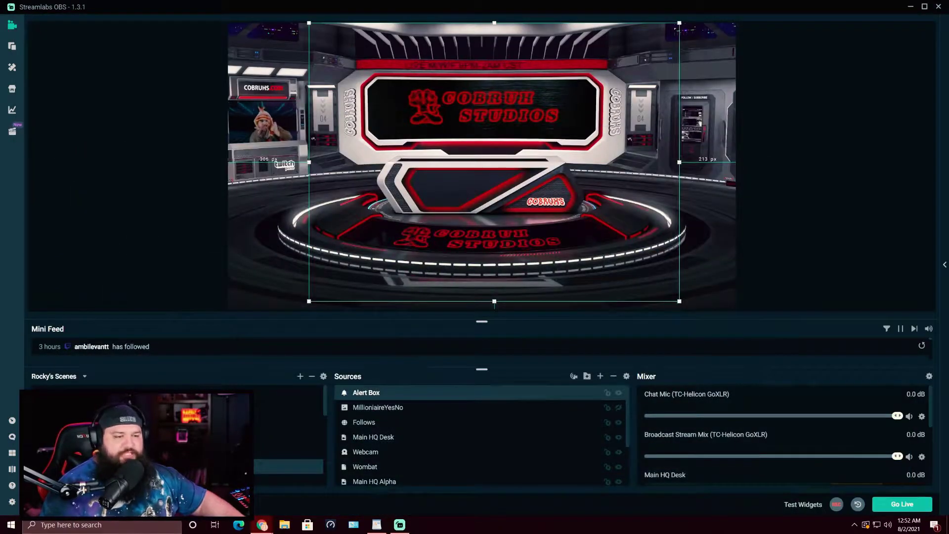
Create a new Browser Source named 'Alerts' in the scene
{"action": "scroll", "coordinate": [479, 435], "scroll_direction": "down", "scroll_amount": 3}
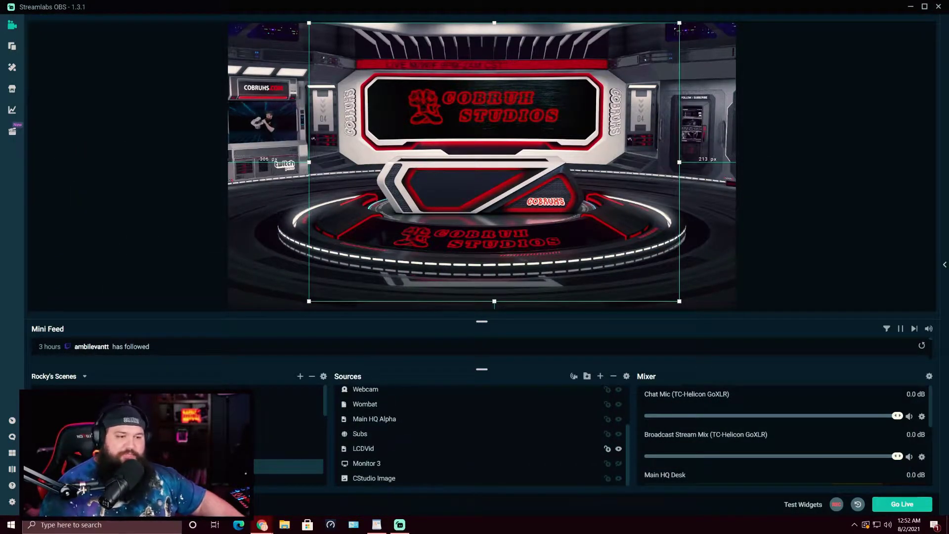
{"action": "scroll", "coordinate": [480, 435], "scroll_direction": "up", "scroll_amount": 3}
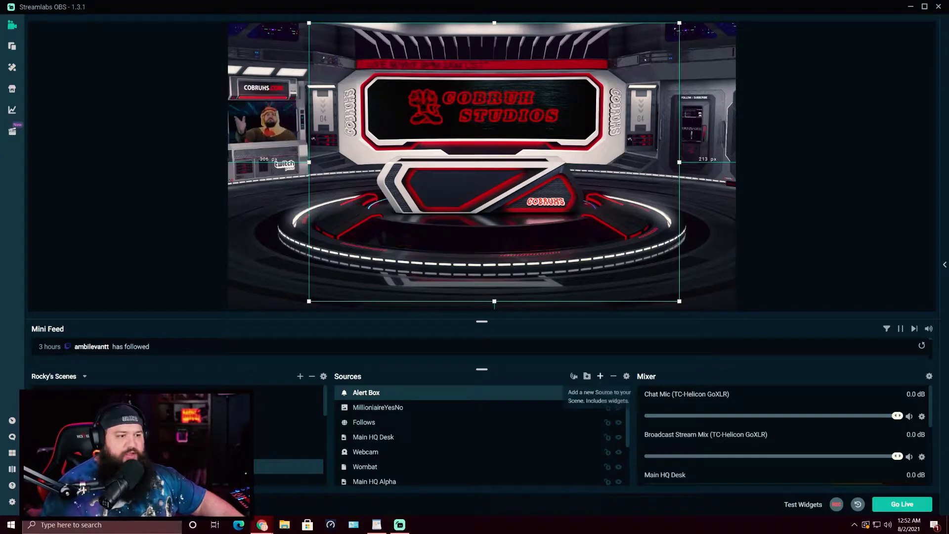
{"action": "left_click", "coordinate": [600, 376]}
{"action": "left_click", "coordinate": [267, 268]}
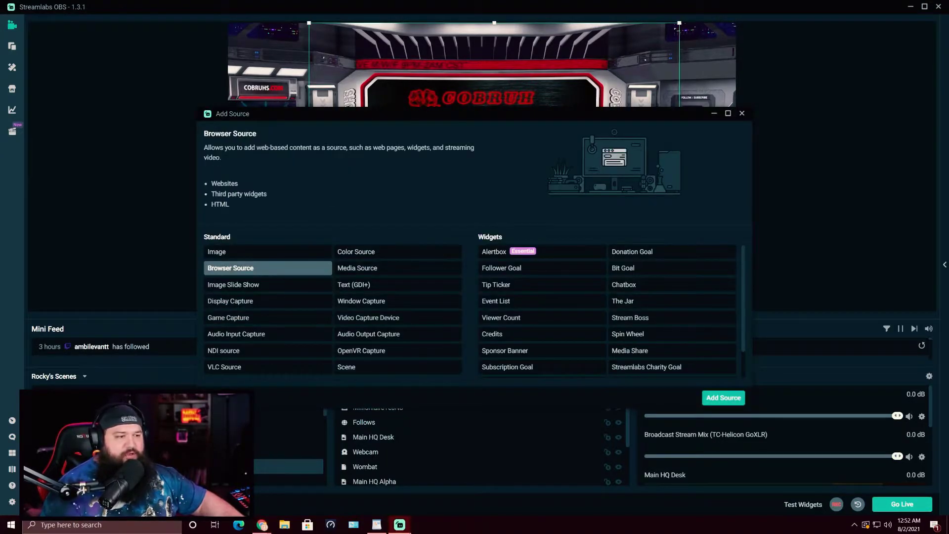
{"action": "left_click", "coordinate": [723, 397]}
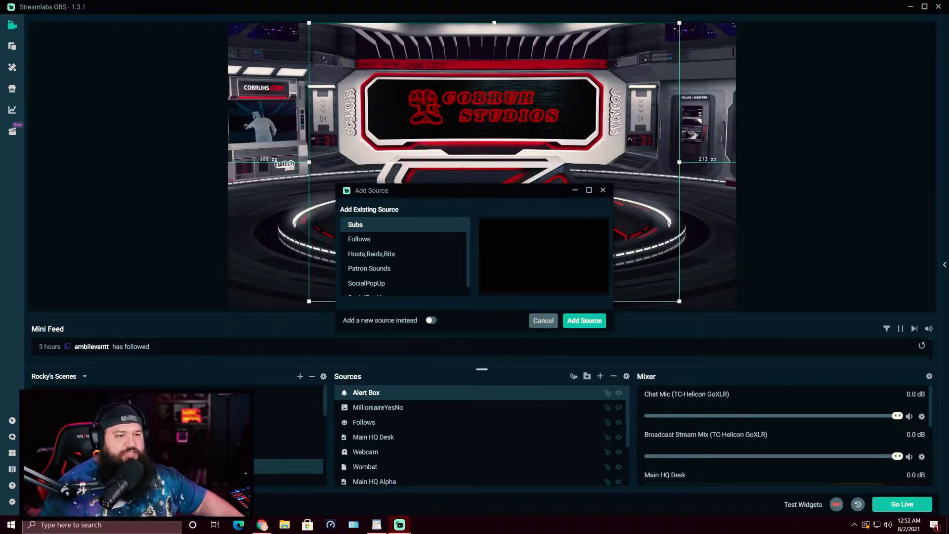
{"action": "left_click", "coordinate": [431, 320]}
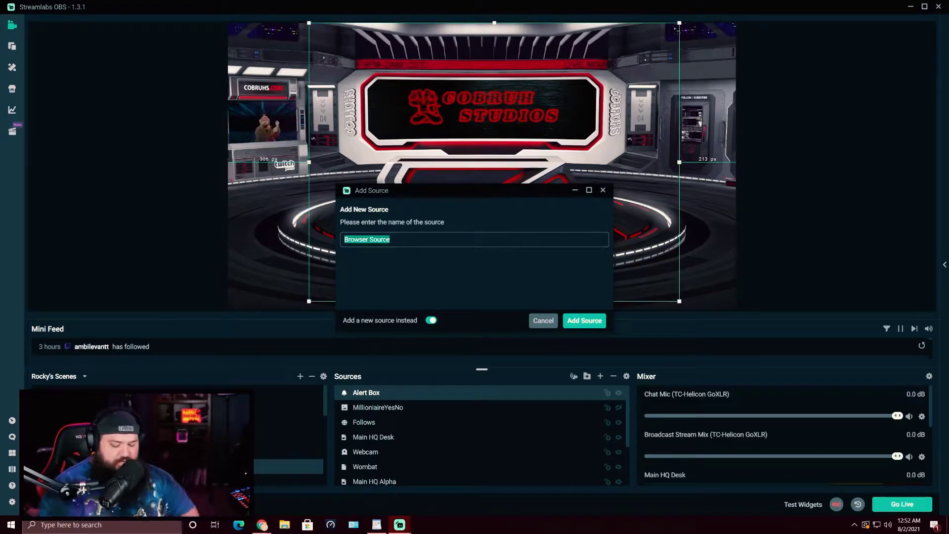
{"action": "type", "text": "Alerts"}
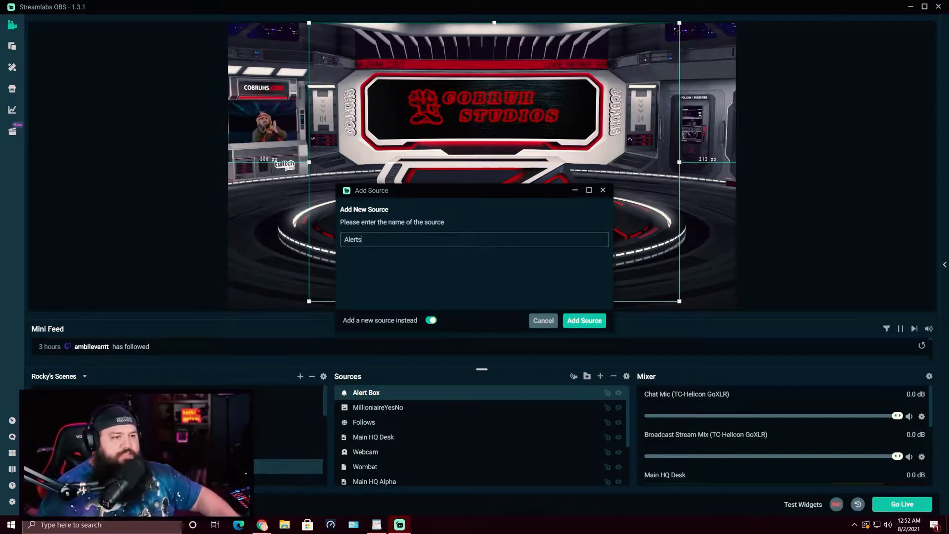
{"action": "key", "text": "Return"}
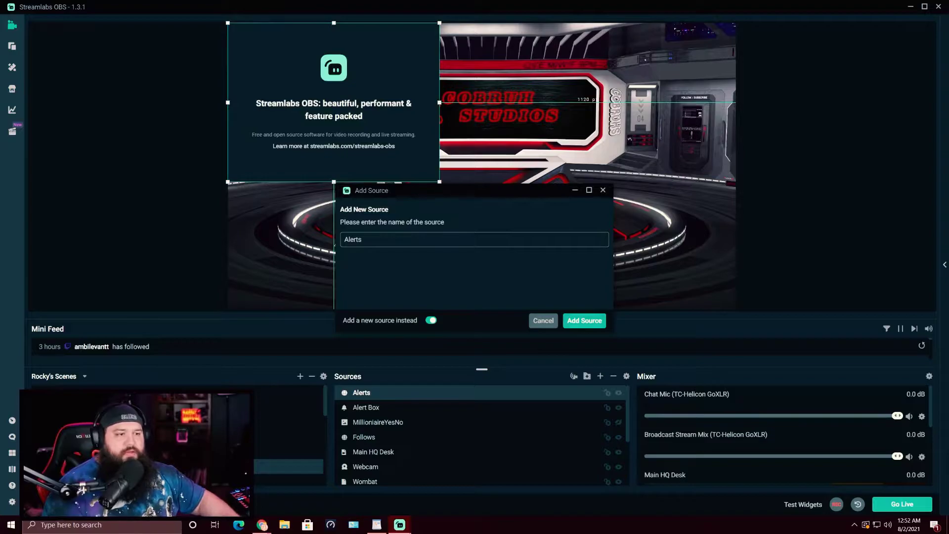
Replace the Alerts source URL with the copied Alert Box widget link and save
{"action": "left_click_drag", "start_coordinate": [543, 207], "coordinate": [425, 208]}
{"action": "key", "text": "ctrl+v"}
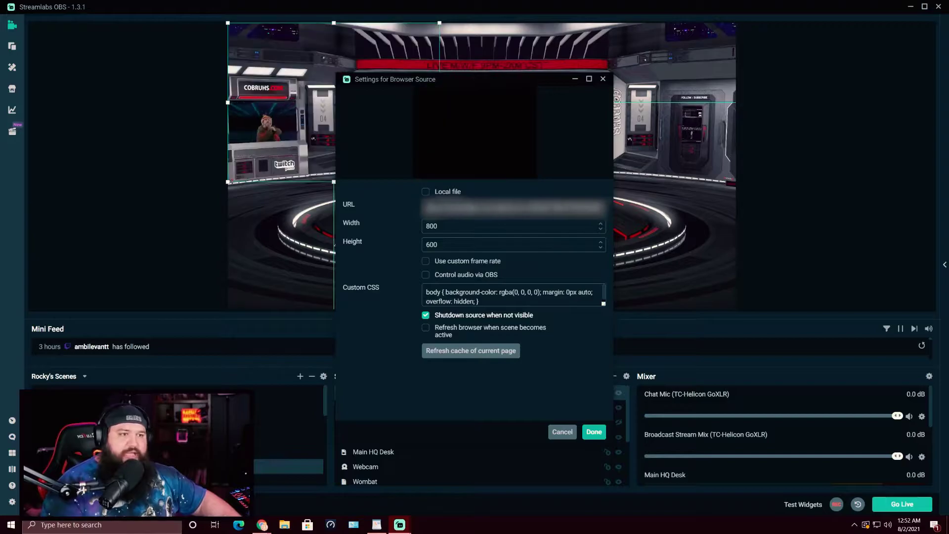
{"action": "left_click", "coordinate": [594, 432]}
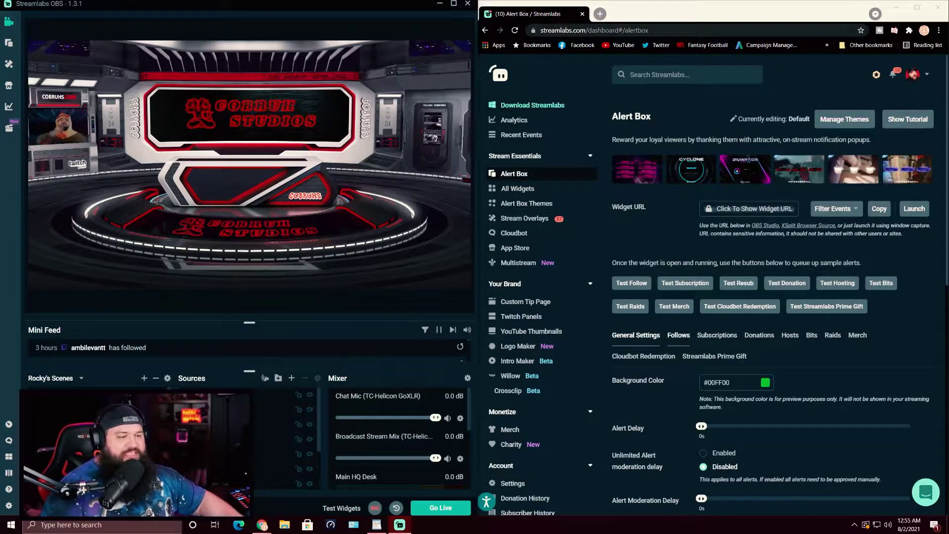
Review the Follows alert settings: RockyPlaysGames image and sound at 50% volume
{"action": "left_click", "coordinate": [678, 335]}
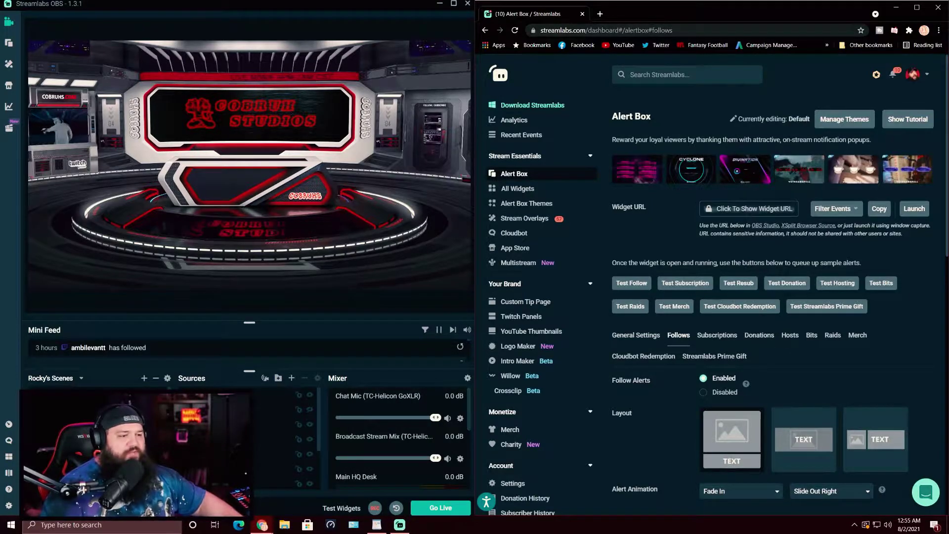
{"action": "scroll", "coordinate": [776, 296], "scroll_direction": "down", "scroll_amount": 4}
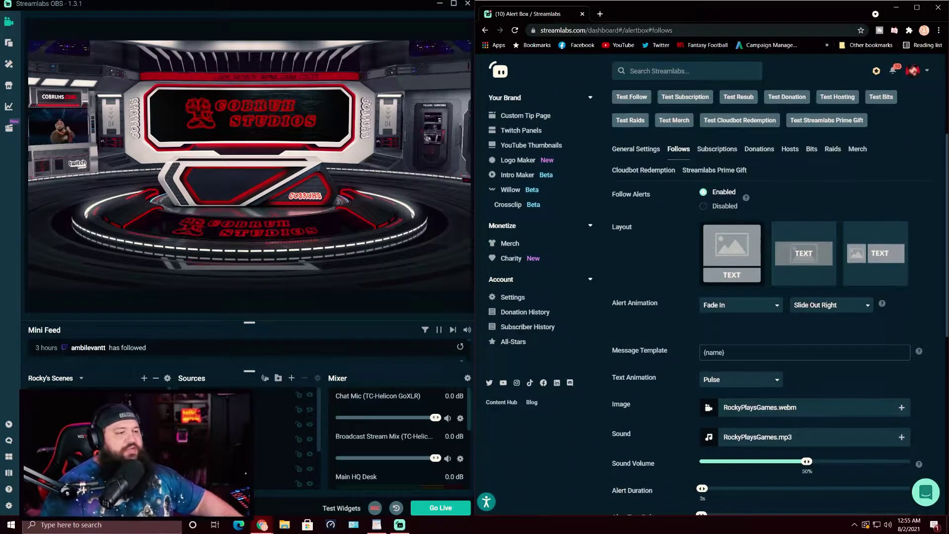
{"action": "scroll", "coordinate": [776, 297], "scroll_direction": "down", "scroll_amount": 2}
{"action": "scroll", "coordinate": [776, 296], "scroll_direction": "up", "scroll_amount": 2}
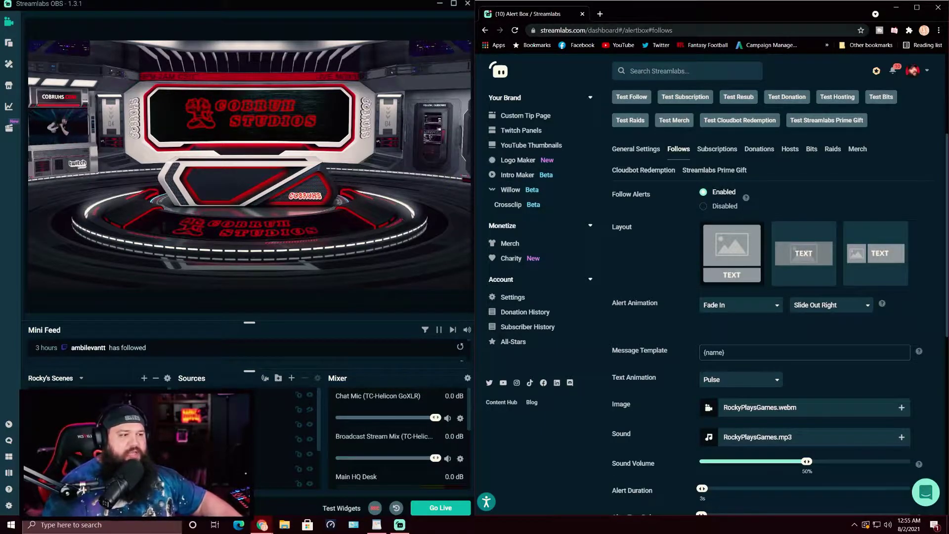
{"action": "scroll", "coordinate": [717, 297], "scroll_direction": "down", "scroll_amount": 2}
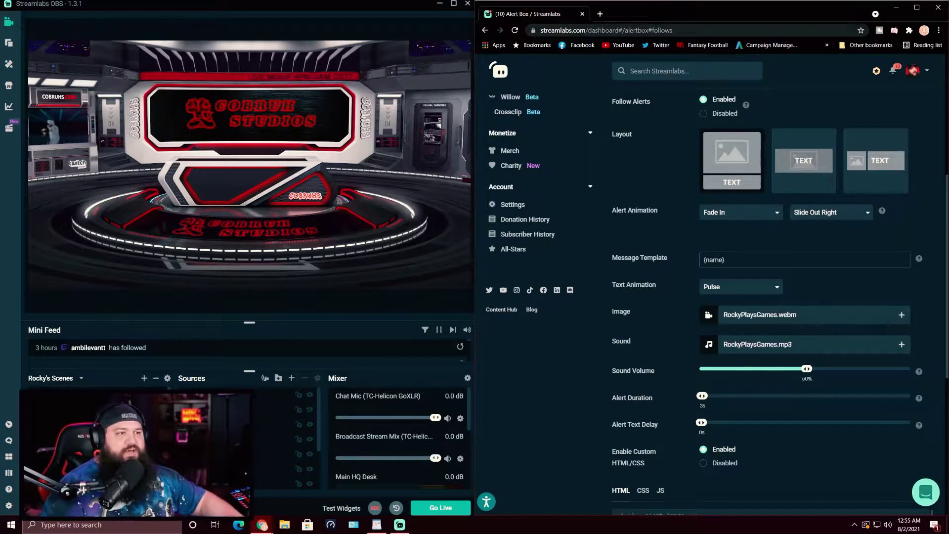
{"action": "scroll", "coordinate": [716, 296], "scroll_direction": "up", "scroll_amount": 3}
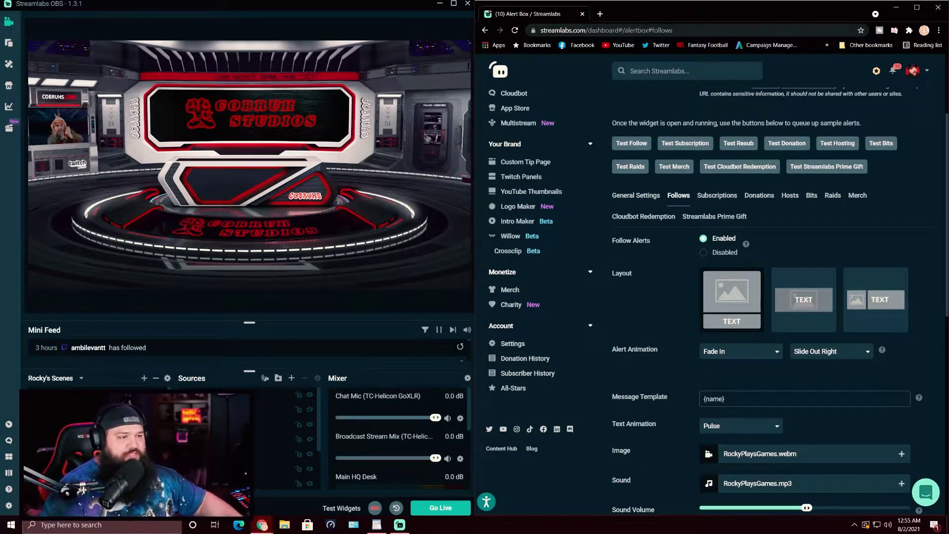
{"action": "scroll", "coordinate": [716, 296], "scroll_direction": "up", "scroll_amount": 2}
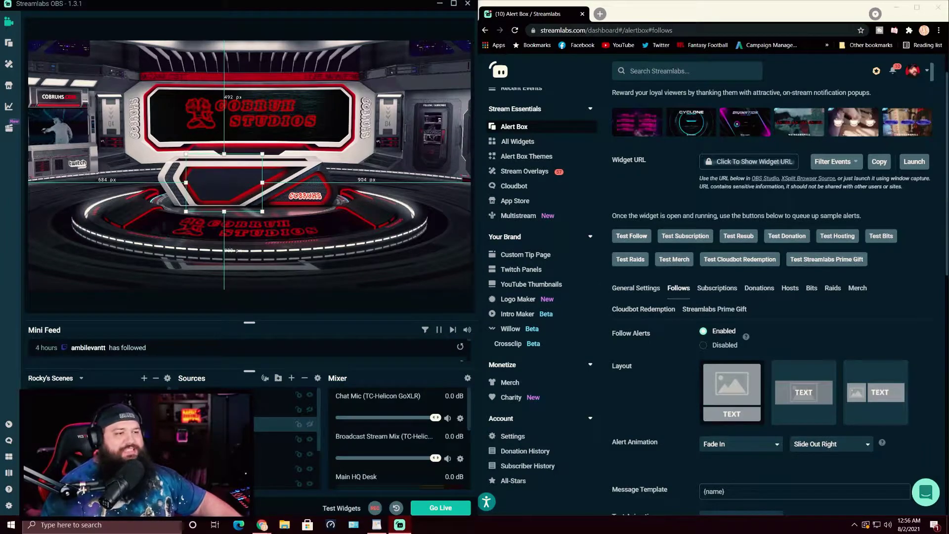
Send a test follow alert to preview it in OBS
{"action": "left_click", "coordinate": [631, 236]}
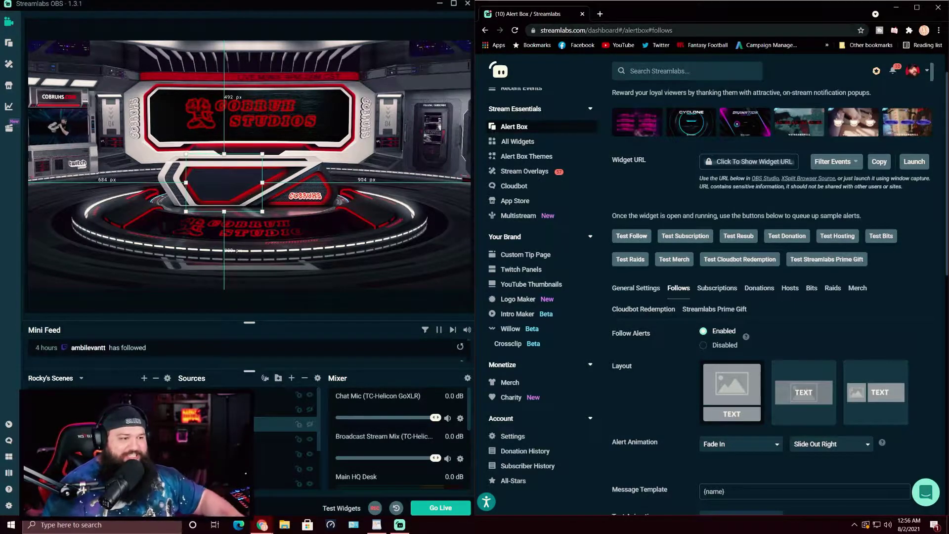
{"action": "scroll", "coordinate": [771, 297], "scroll_direction": "down", "scroll_amount": 1}
{"action": "scroll", "coordinate": [770, 296], "scroll_direction": "down", "scroll_amount": 2}
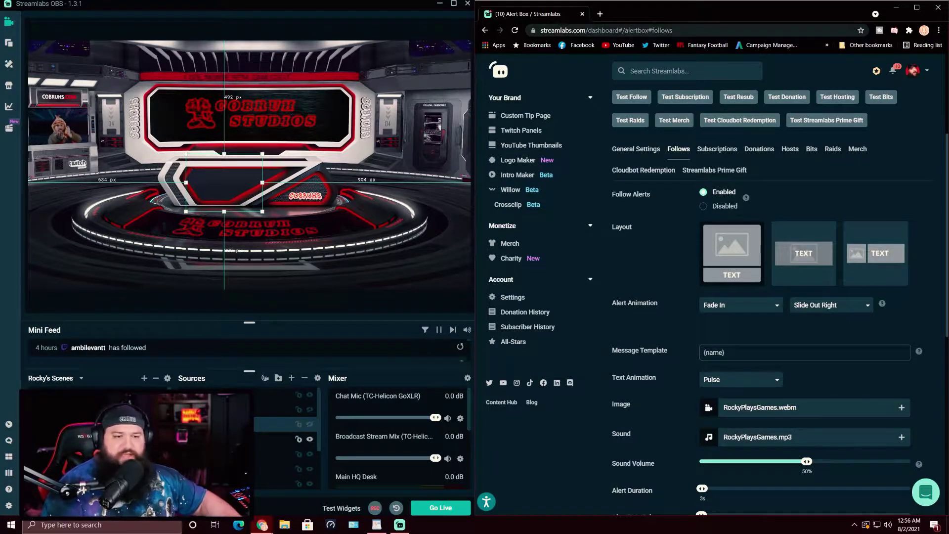
Shift the top alert source right in the OBS preview and send another test follow
{"action": "left_click", "coordinate": [217, 395]}
{"action": "left_click_drag", "start_coordinate": [169, 123], "coordinate": [428, 139]}
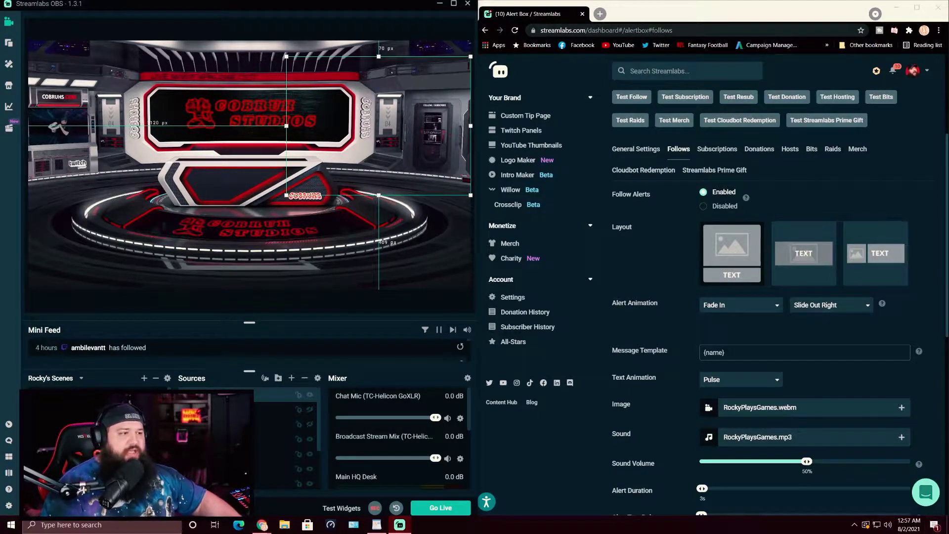
{"action": "scroll", "coordinate": [711, 297], "scroll_direction": "up", "scroll_amount": 1}
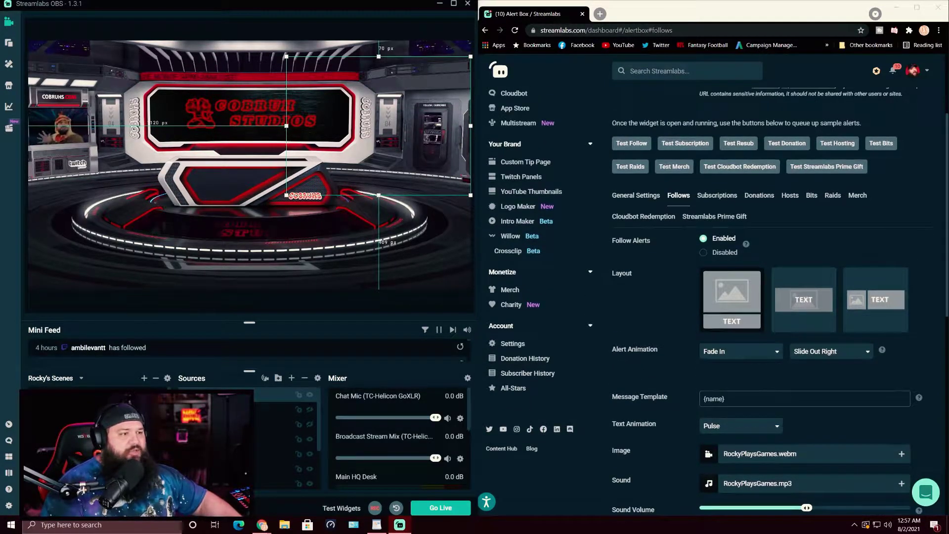
{"action": "left_click", "coordinate": [631, 143]}
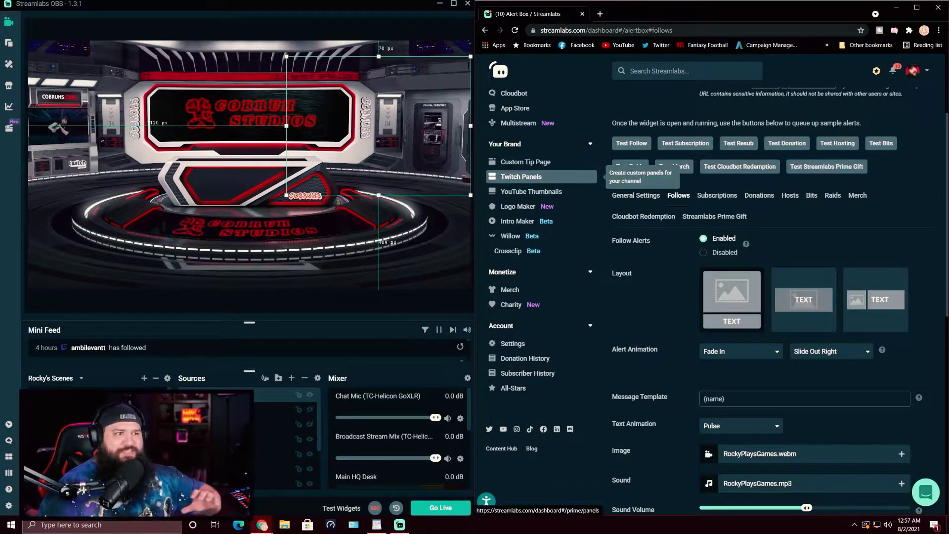
Look through the alert entry animations, leaving Fade In selected
{"action": "scroll", "coordinate": [712, 296], "scroll_direction": "down", "scroll_amount": 1}
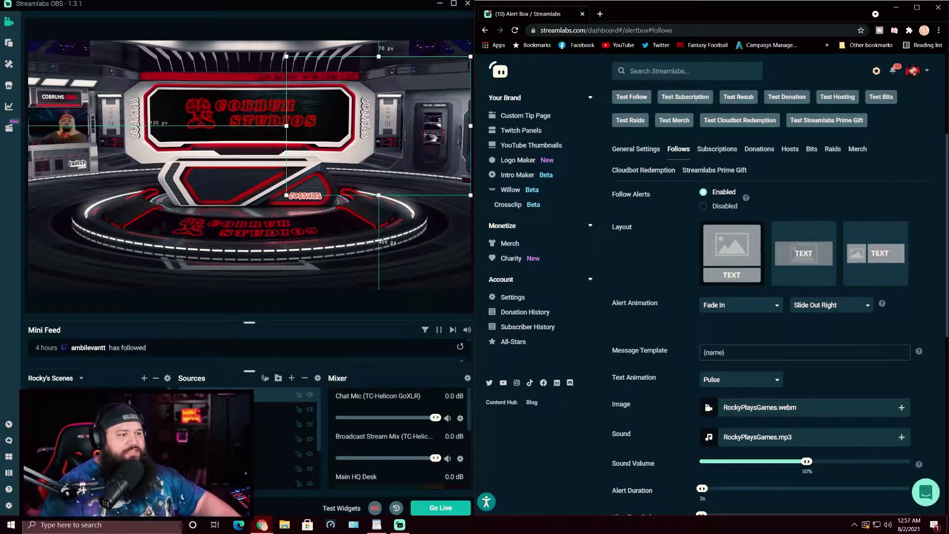
{"action": "left_click", "coordinate": [741, 305]}
{"action": "scroll", "coordinate": [740, 378], "scroll_direction": "down", "scroll_amount": 8}
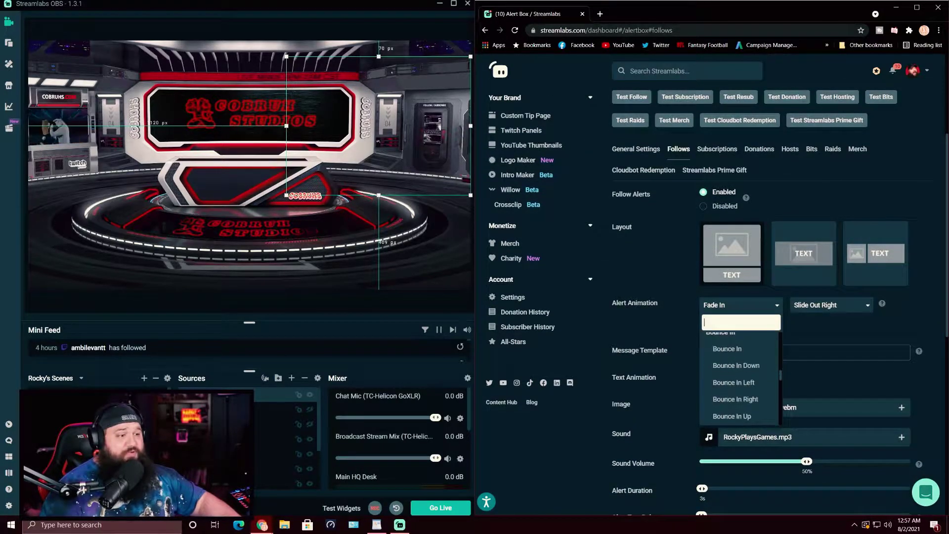
{"action": "scroll", "coordinate": [740, 378], "scroll_direction": "down", "scroll_amount": 3}
{"action": "scroll", "coordinate": [739, 378], "scroll_direction": "up", "scroll_amount": 8}
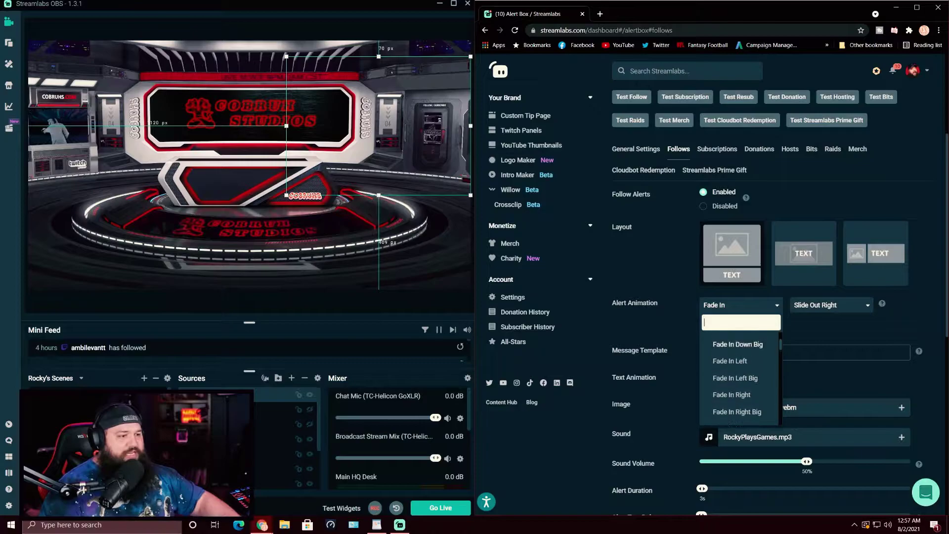
{"action": "left_click", "coordinate": [741, 305]}
Bring the Message Template Parameters help article into view
{"action": "scroll", "coordinate": [712, 296], "scroll_direction": "down", "scroll_amount": 2}
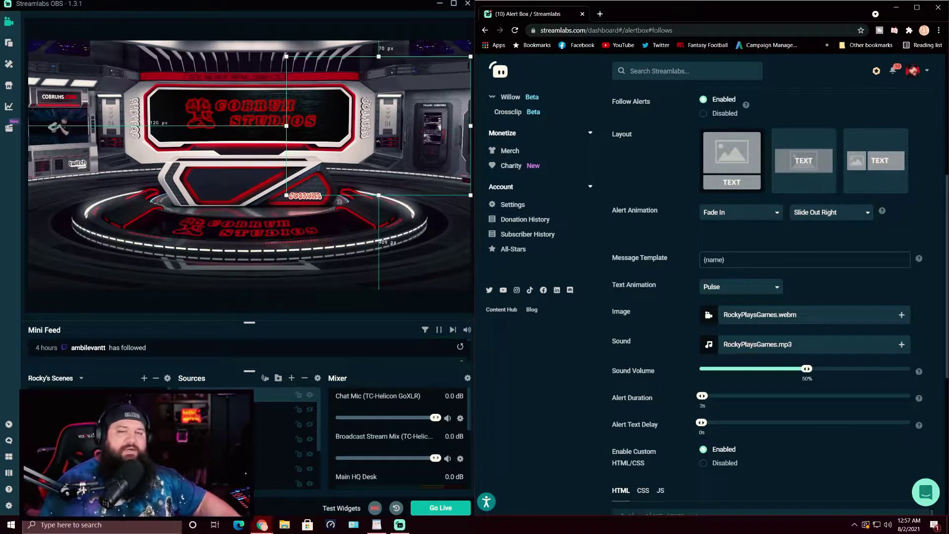
{"action": "mouse_move", "coordinate": [919, 259]}
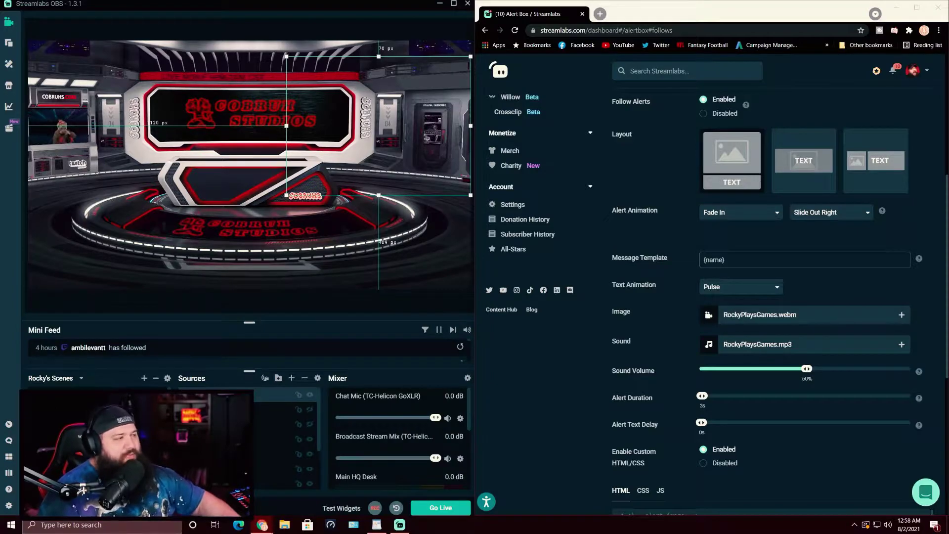
{"action": "left_click_drag", "start_coordinate": [365, 529], "coordinate": [282, 1]}
Read through the Message Template Parameters article, noting {name} for Twitch follow alerts
{"action": "scroll", "coordinate": [474, 282], "scroll_direction": "down", "scroll_amount": 3}
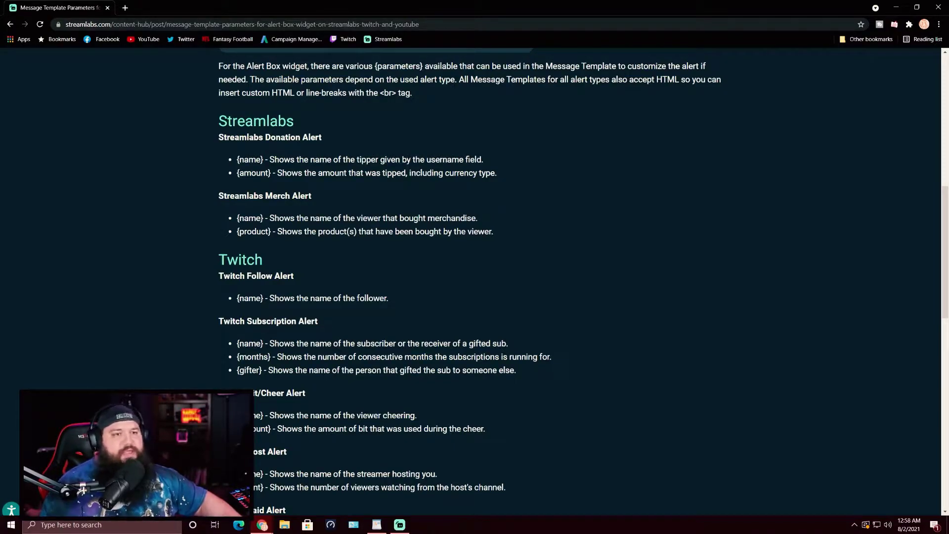
{"action": "scroll", "coordinate": [475, 281], "scroll_direction": "down", "scroll_amount": 2}
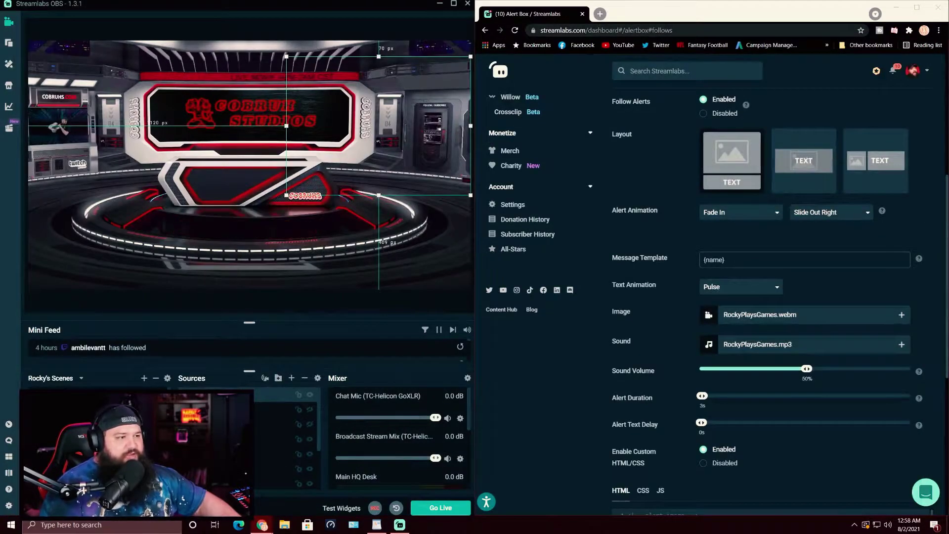
Review the follow alert's Pulse text animation and custom HTML/CSS code, then open File Explorer
{"action": "mouse_move", "coordinate": [919, 258]}
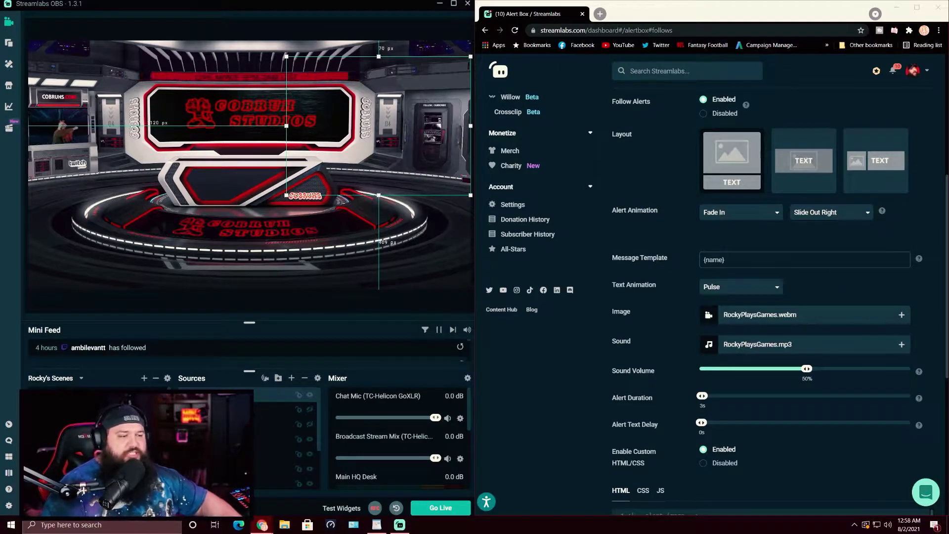
{"action": "scroll", "coordinate": [771, 296], "scroll_direction": "down", "scroll_amount": 1}
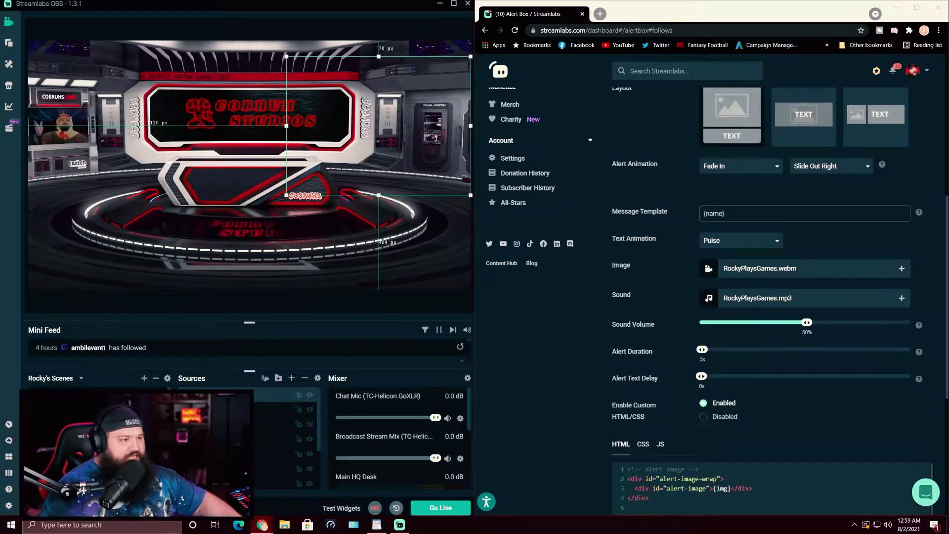
{"action": "scroll", "coordinate": [771, 297], "scroll_direction": "down", "scroll_amount": 2}
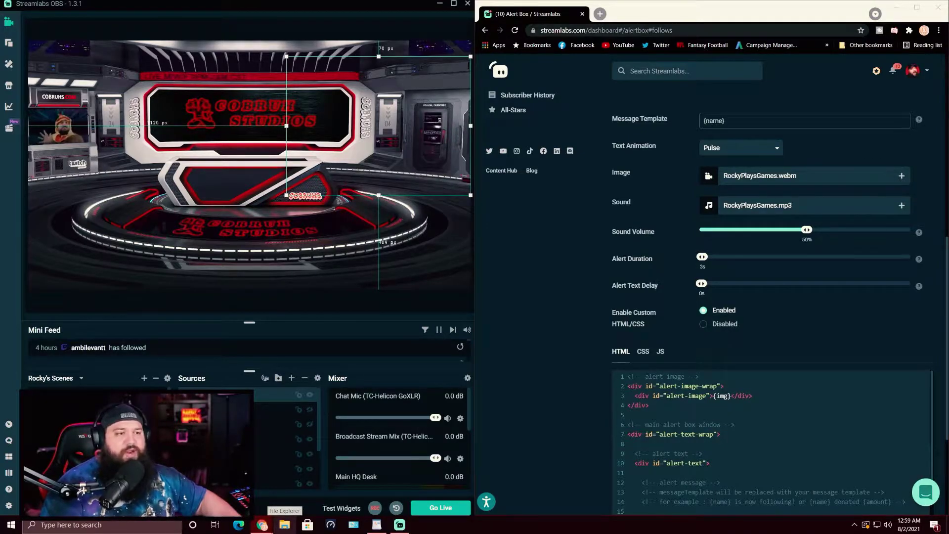
{"action": "left_click", "coordinate": [284, 524]}
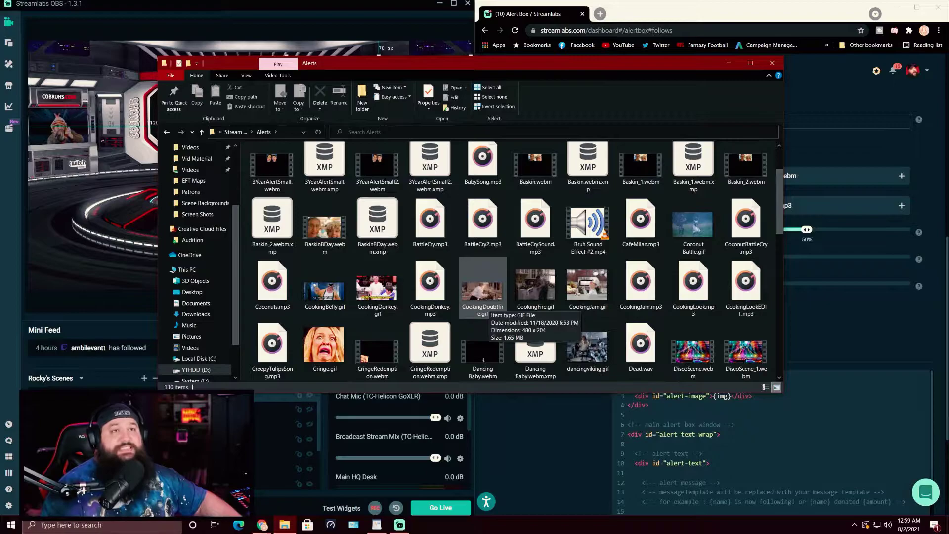
Look through the Alerts folder's GIFs and sounds, then close the window
{"action": "scroll", "coordinate": [483, 257], "scroll_direction": "down", "scroll_amount": 5}
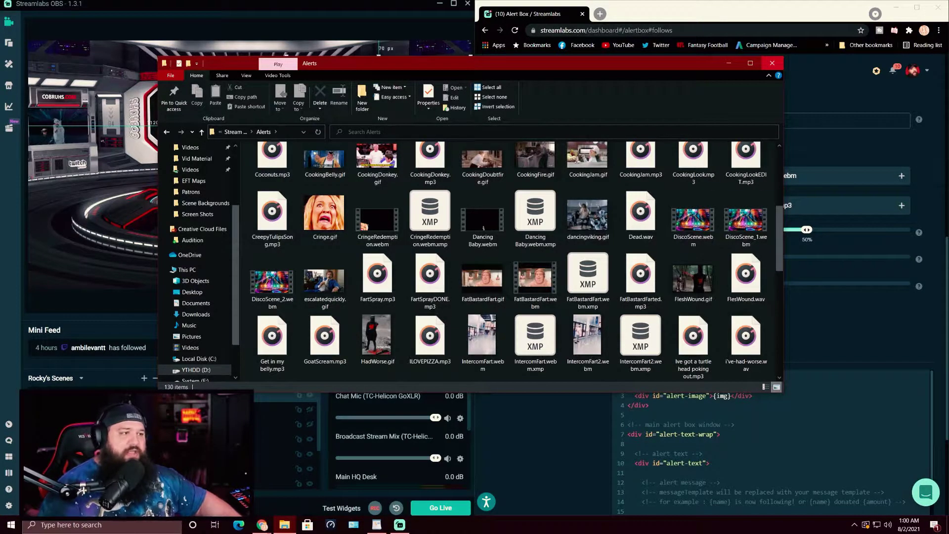
{"action": "left_click", "coordinate": [772, 63]}
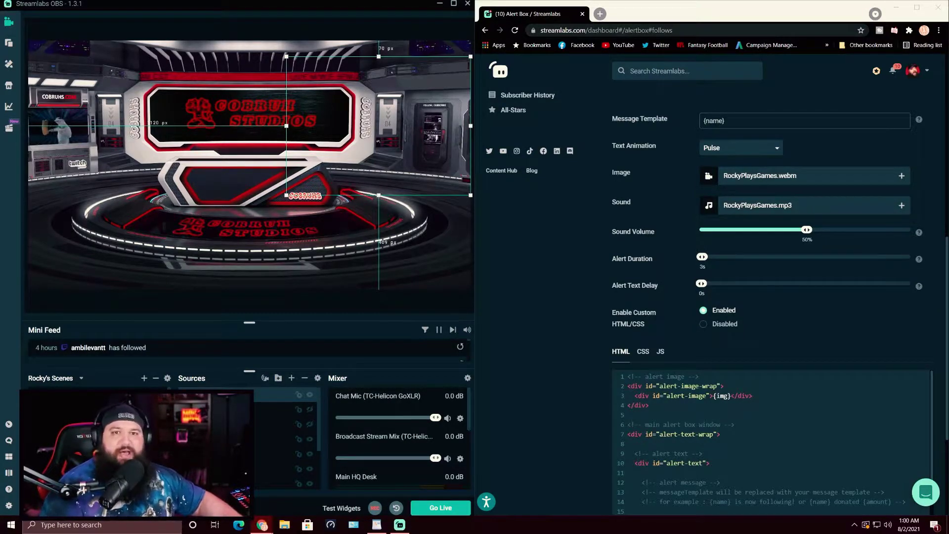
Browse uploaded images in the alert gallery, keep RockyPlaysGames.webm, and switch to GIPHY
{"action": "mouse_move", "coordinate": [901, 176]}
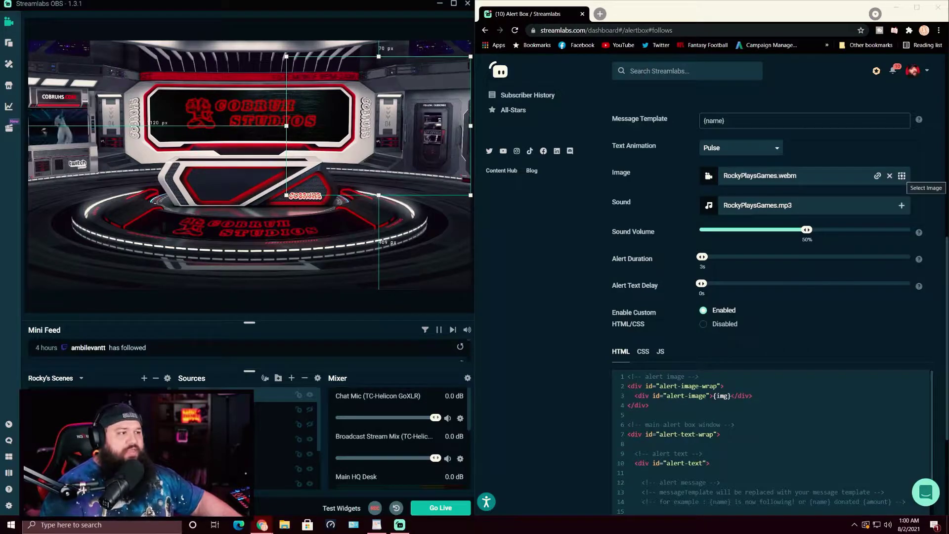
{"action": "left_click", "coordinate": [901, 175]}
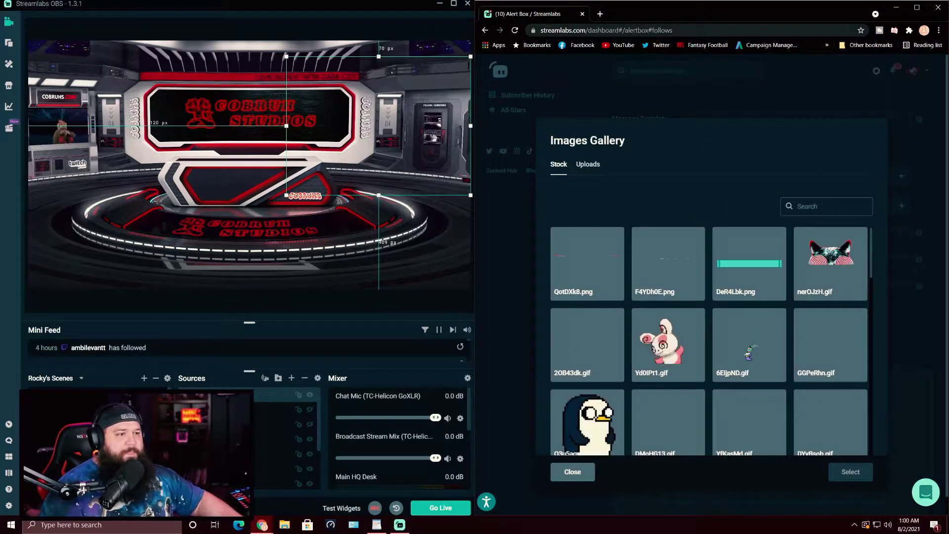
{"action": "left_click", "coordinate": [588, 164]}
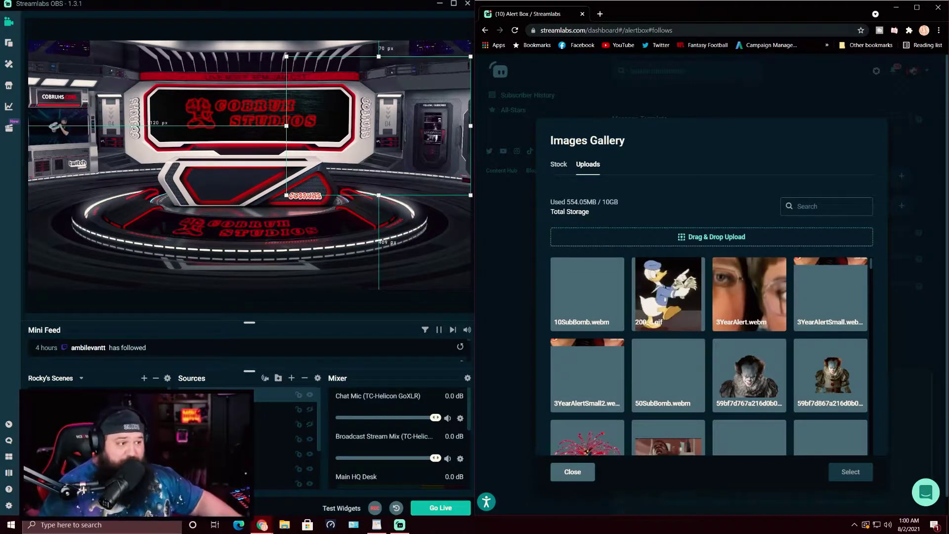
{"action": "scroll", "coordinate": [710, 356], "scroll_direction": "down", "scroll_amount": 5}
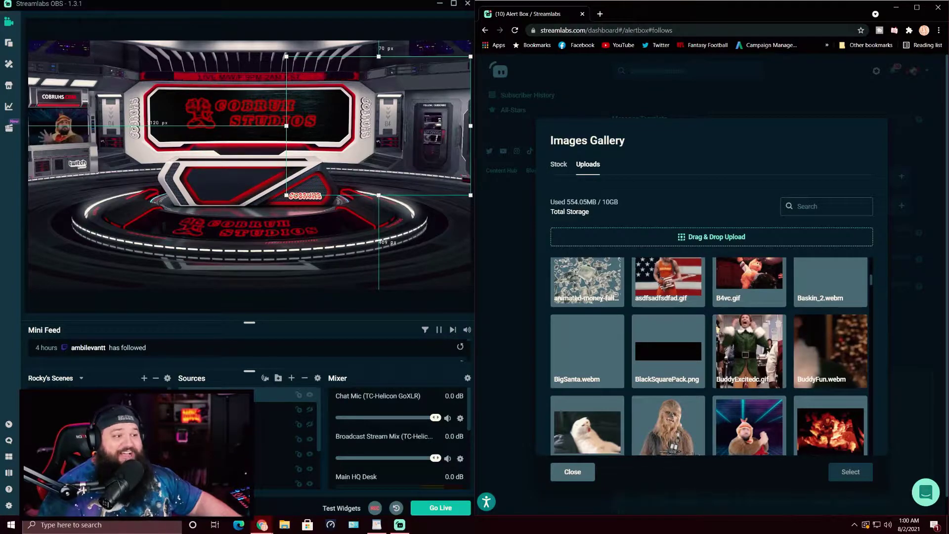
{"action": "scroll", "coordinate": [712, 356], "scroll_direction": "down", "scroll_amount": 10}
{"action": "scroll", "coordinate": [712, 356], "scroll_direction": "down", "scroll_amount": 15}
{"action": "left_click_drag", "start_coordinate": [871, 446], "coordinate": [870, 263]}
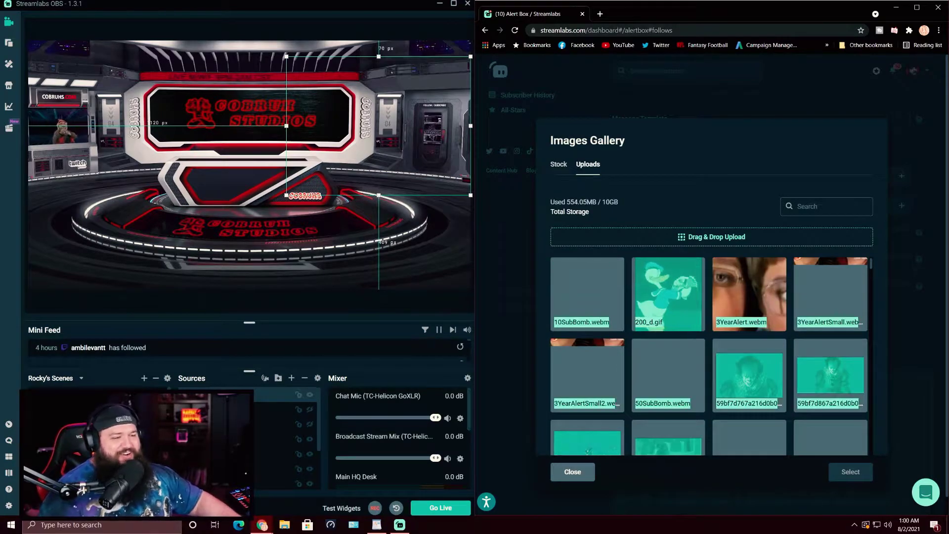
{"action": "left_click", "coordinate": [672, 297]}
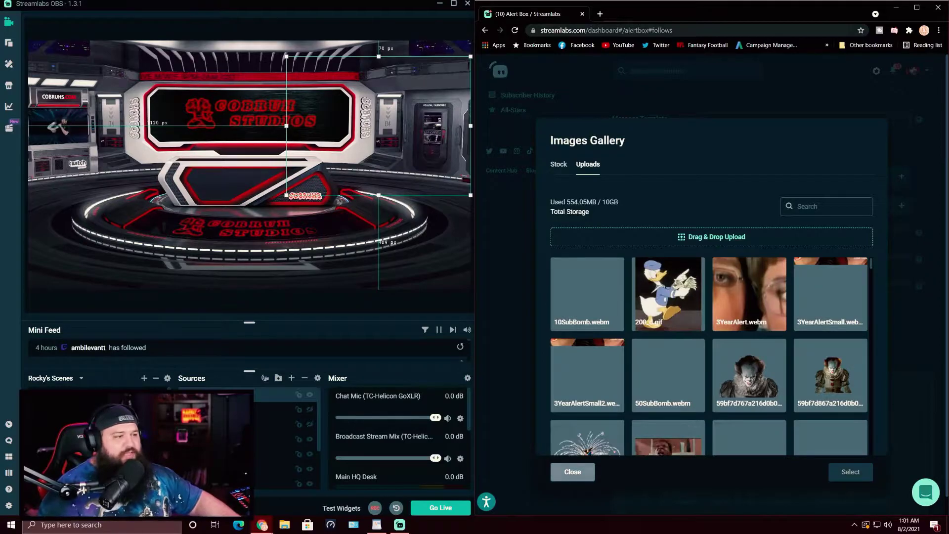
{"action": "left_click", "coordinate": [572, 471]}
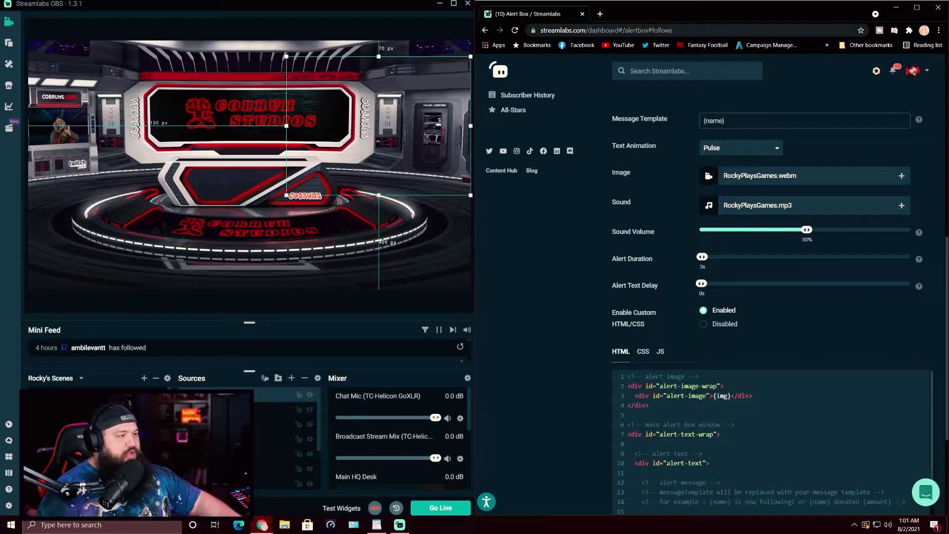
{"action": "key", "text": "alt+Tab"}
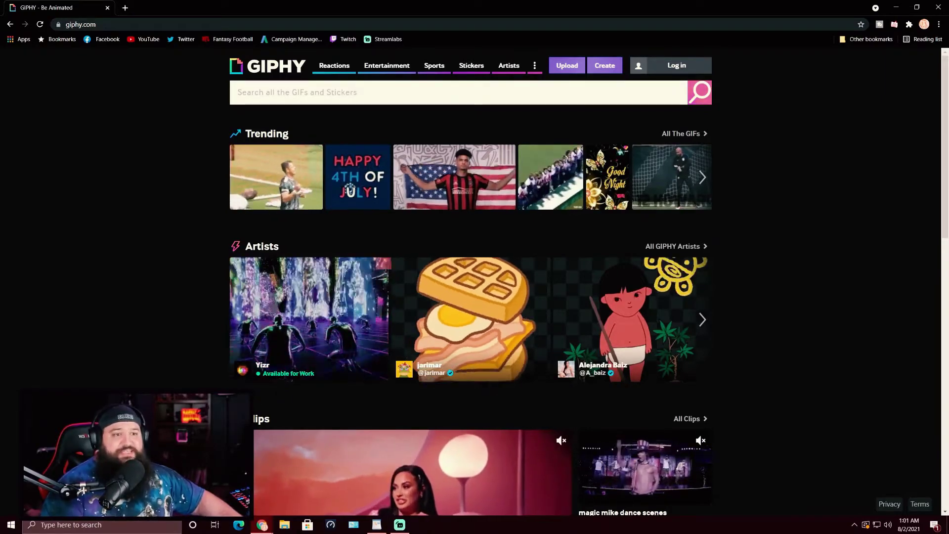
Open Atlanta United's Proud American GIF on GIPHY and select its direct GIF link
{"action": "left_click", "coordinate": [454, 177]}
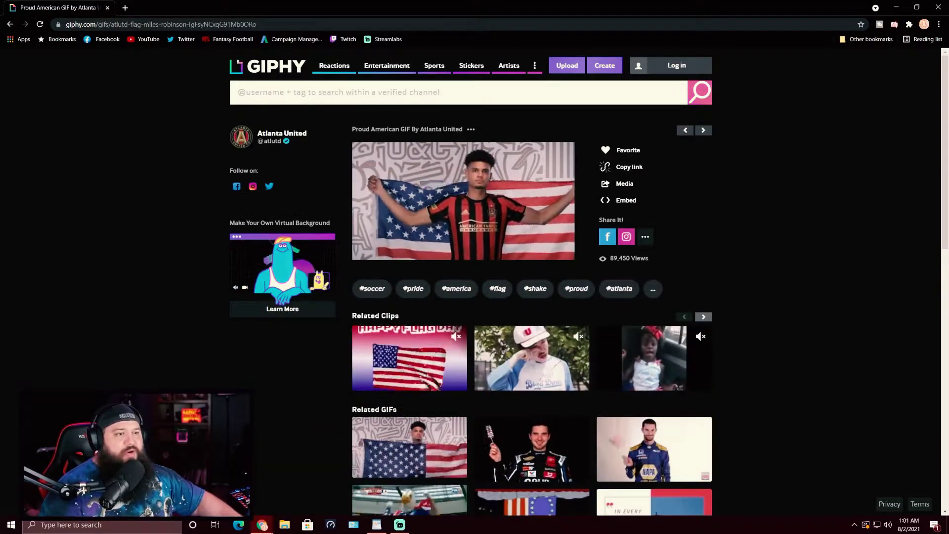
{"action": "left_click", "coordinate": [628, 167]}
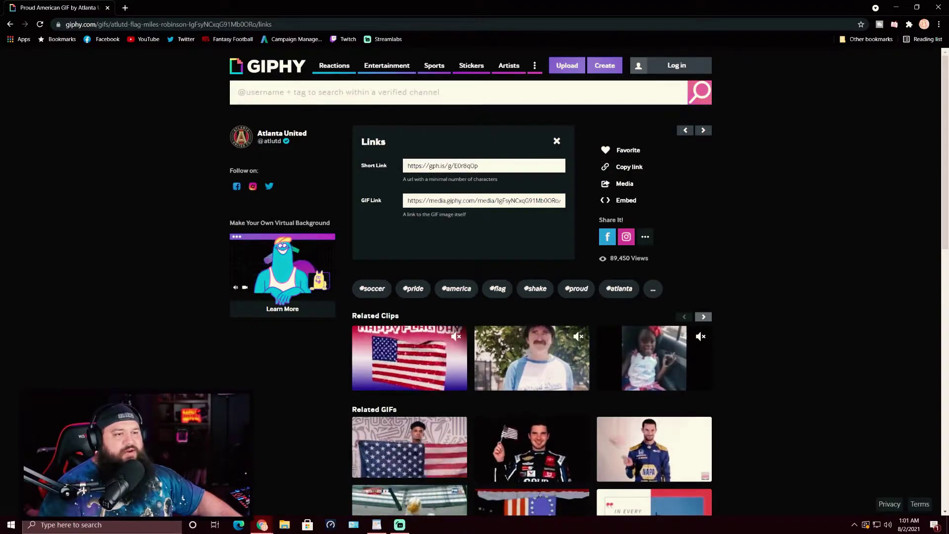
{"action": "left_click", "coordinate": [483, 201]}
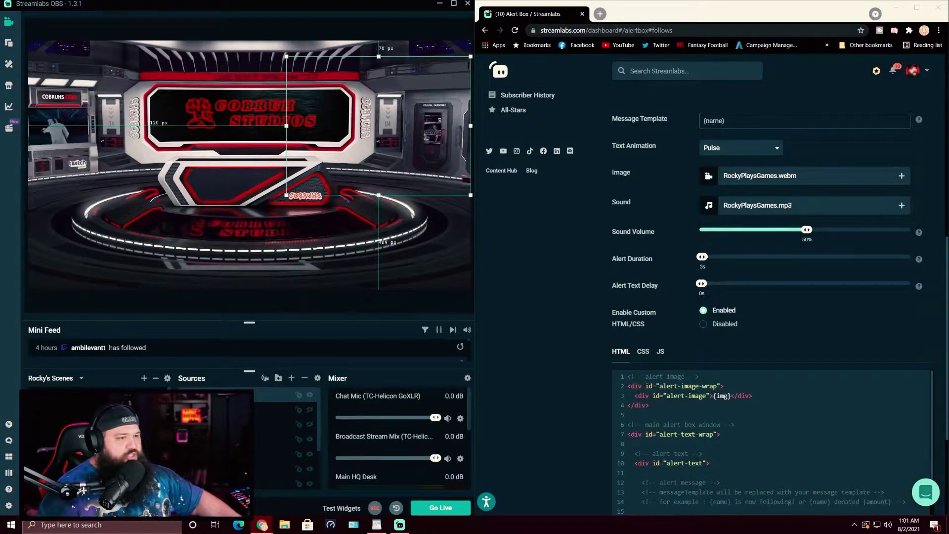
Browse the Follows alert's sound gallery, view the Uploads tab, then close it, keeping RockyPlaysGames.mp3
{"action": "left_click", "coordinate": [901, 176]}
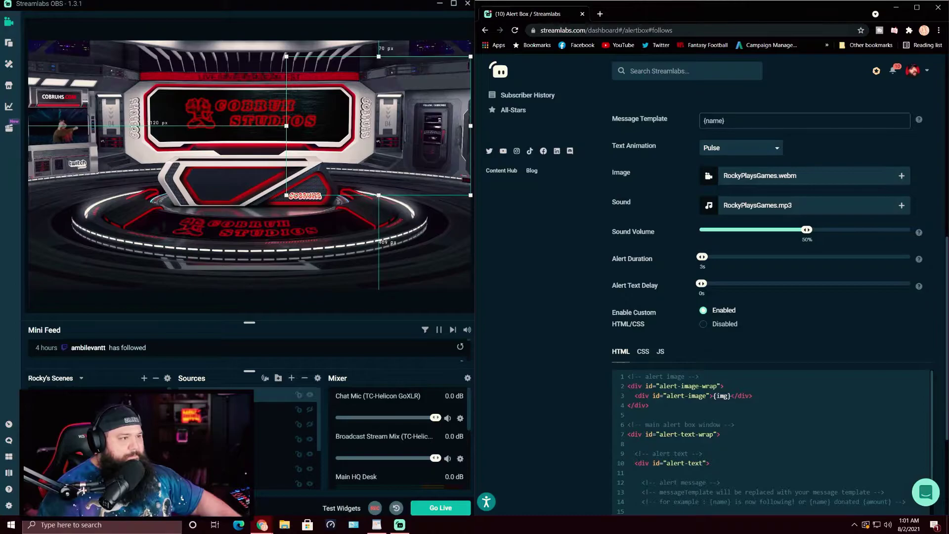
{"action": "left_click", "coordinate": [877, 176]}
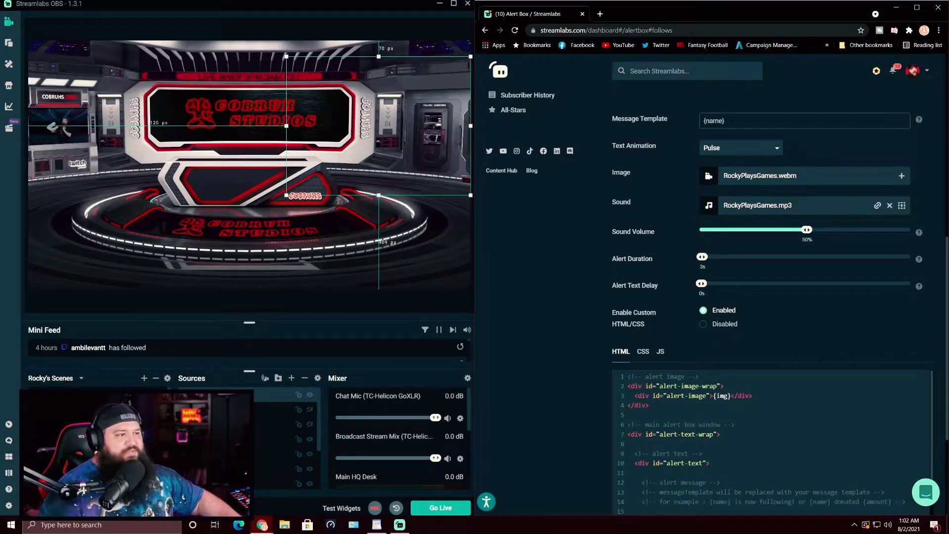
{"action": "left_click", "coordinate": [901, 205]}
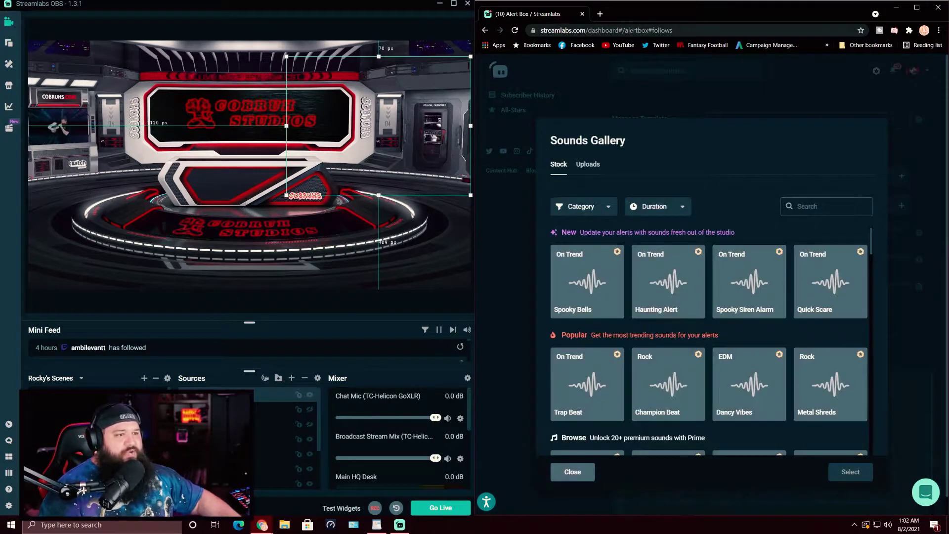
{"action": "scroll", "coordinate": [709, 341], "scroll_direction": "down", "scroll_amount": 10}
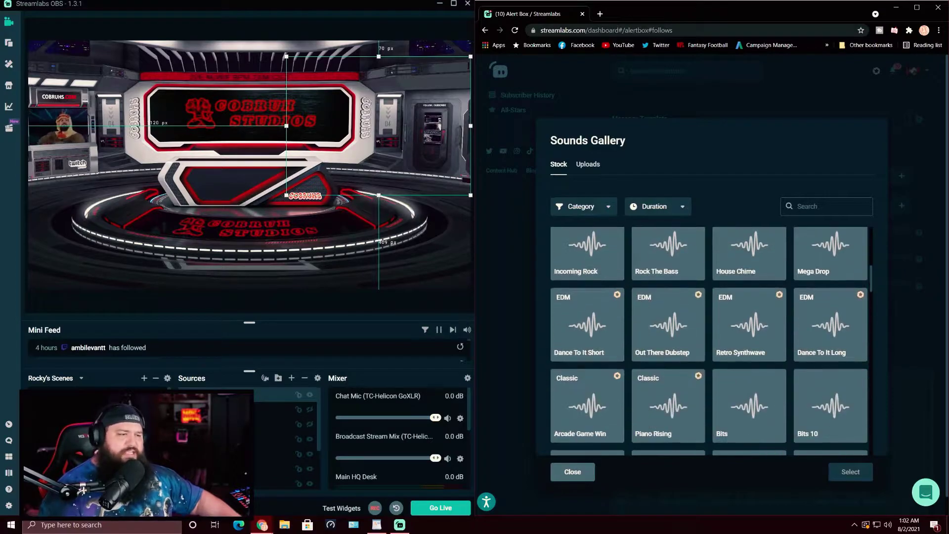
{"action": "scroll", "coordinate": [709, 341], "scroll_direction": "up", "scroll_amount": 10}
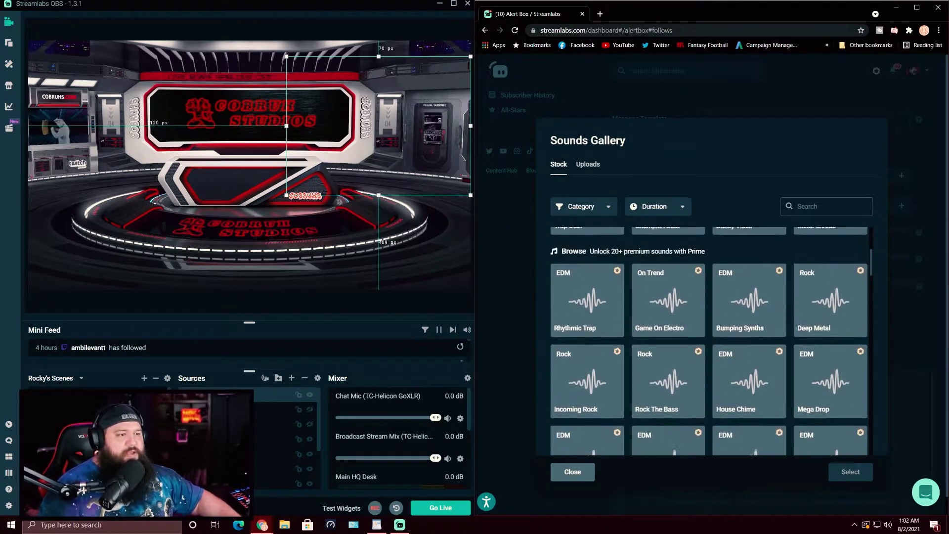
{"action": "left_click", "coordinate": [588, 164]}
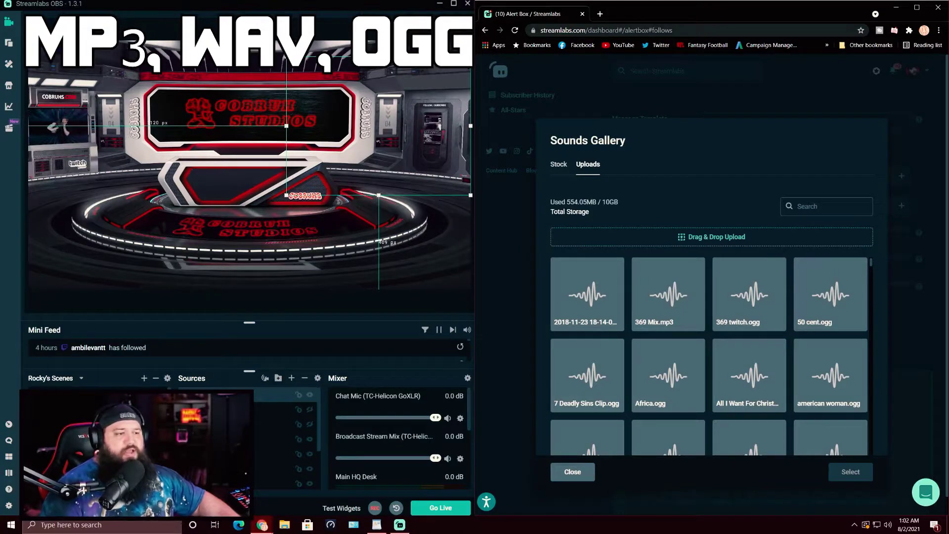
{"action": "mouse_move", "coordinate": [749, 294]}
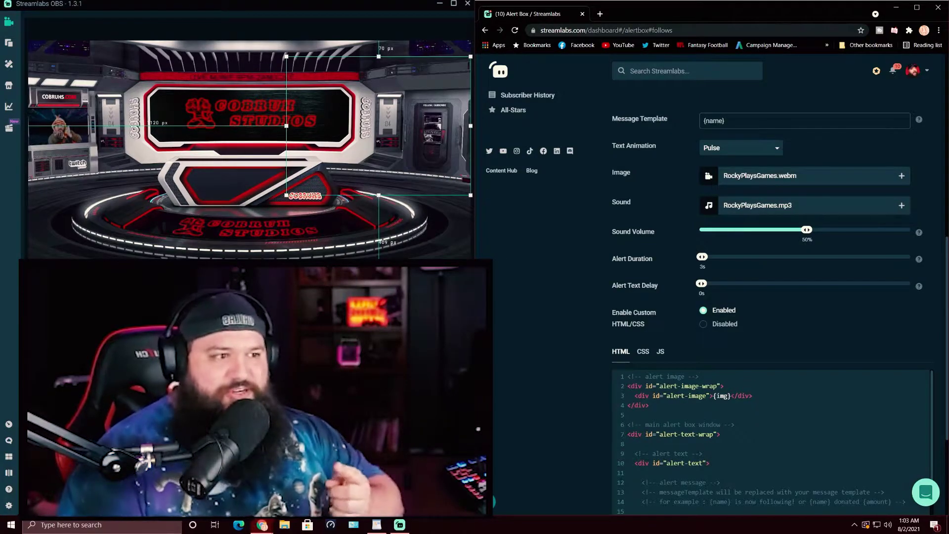
Return to the top of the Alert Box page and switch from Follows to the Subscriptions alert settings
{"action": "scroll", "coordinate": [772, 297], "scroll_direction": "down", "scroll_amount": 3}
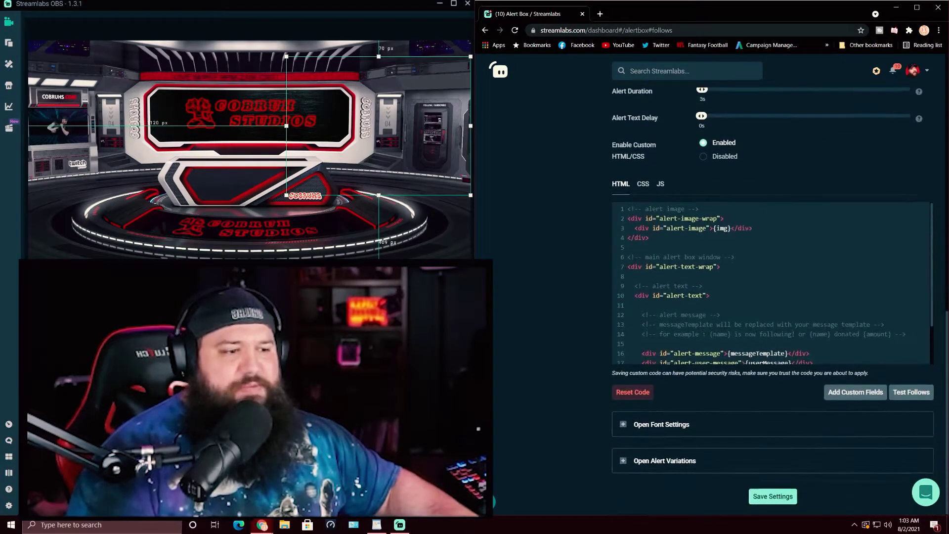
{"action": "scroll", "coordinate": [772, 296], "scroll_direction": "up", "scroll_amount": 8}
{"action": "scroll", "coordinate": [772, 297], "scroll_direction": "up", "scroll_amount": 3}
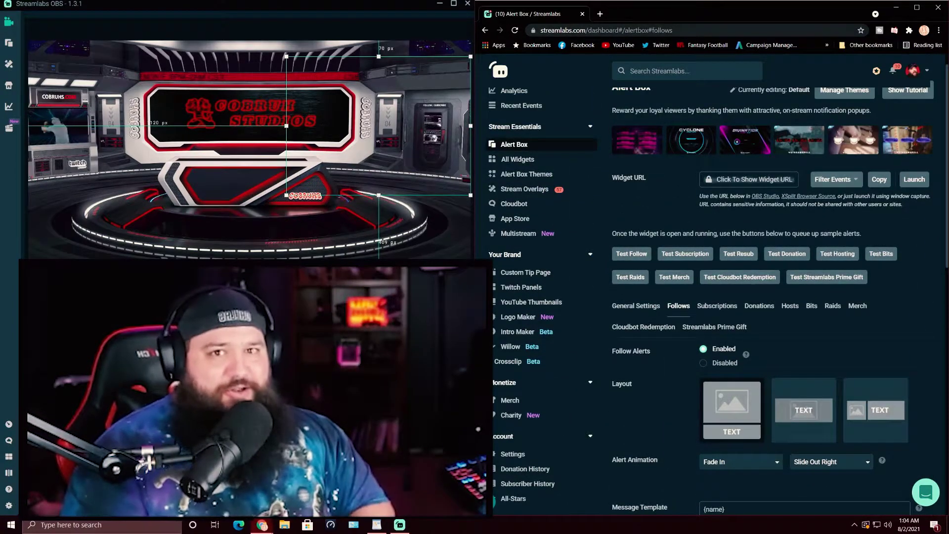
{"action": "scroll", "coordinate": [772, 297], "scroll_direction": "down", "scroll_amount": 1}
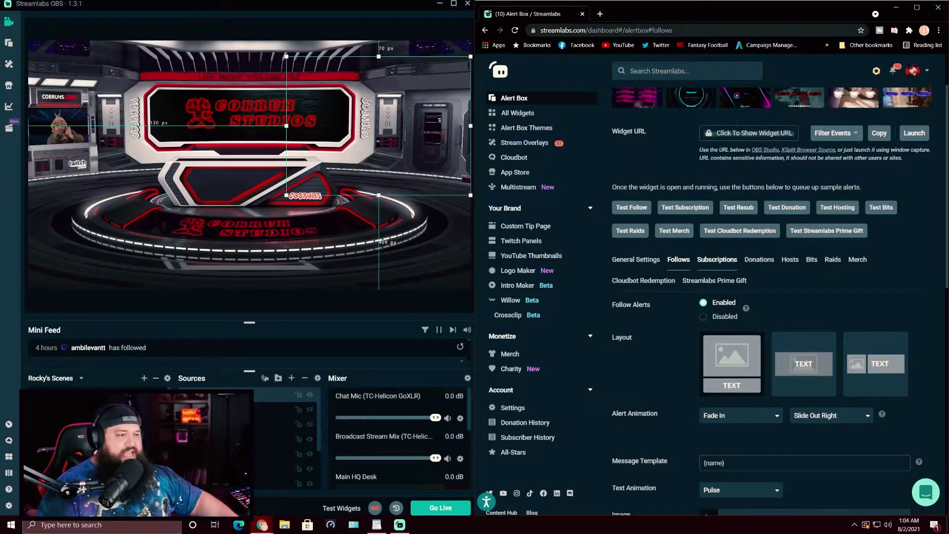
{"action": "left_click", "coordinate": [717, 260]}
Expand the subscription alert variations and add a new variation with default settings
{"action": "scroll", "coordinate": [717, 285], "scroll_direction": "down", "scroll_amount": 6}
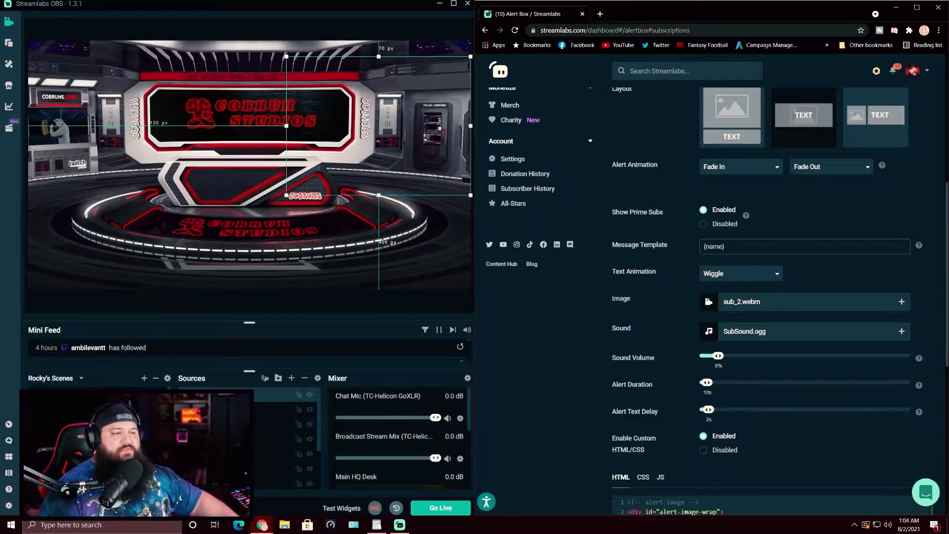
{"action": "scroll", "coordinate": [771, 469], "scroll_direction": "down", "scroll_amount": 3}
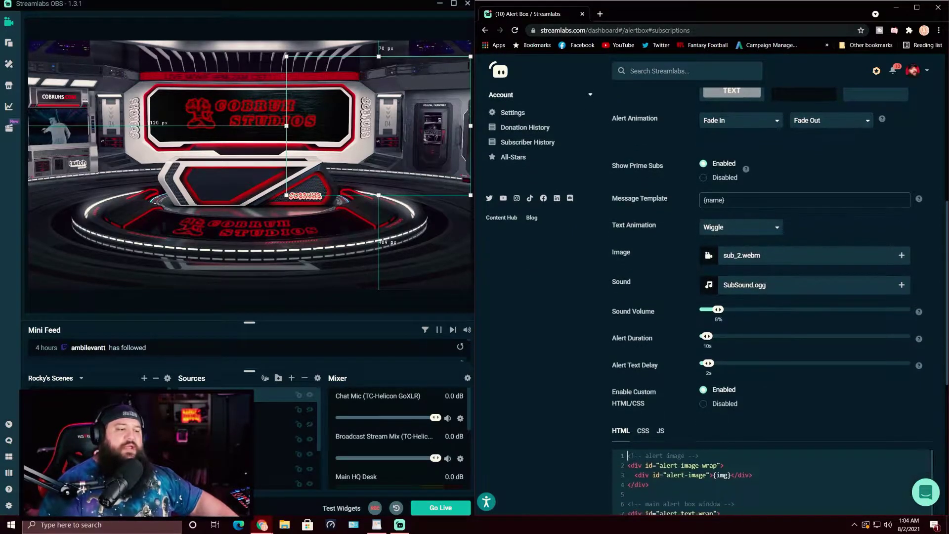
{"action": "scroll", "coordinate": [771, 346], "scroll_direction": "down", "scroll_amount": 6}
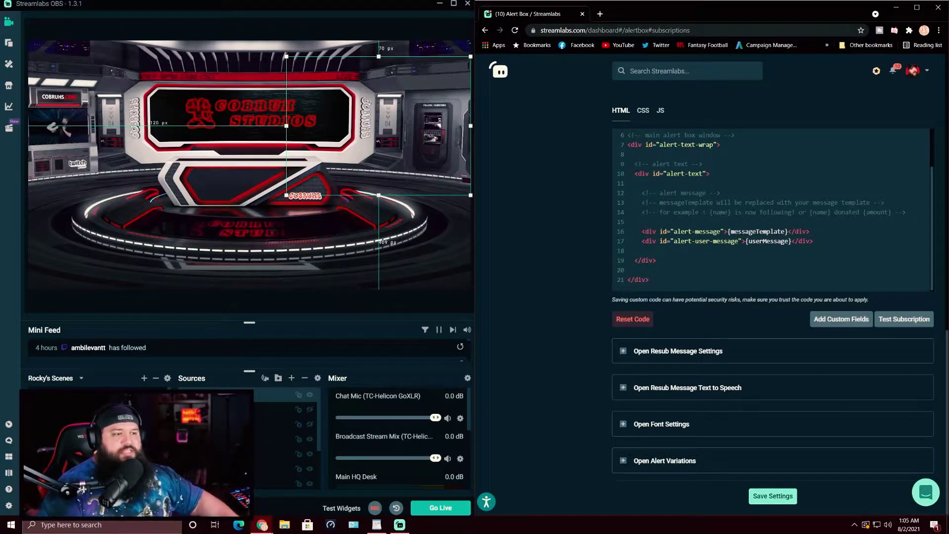
{"action": "left_click", "coordinate": [664, 461]}
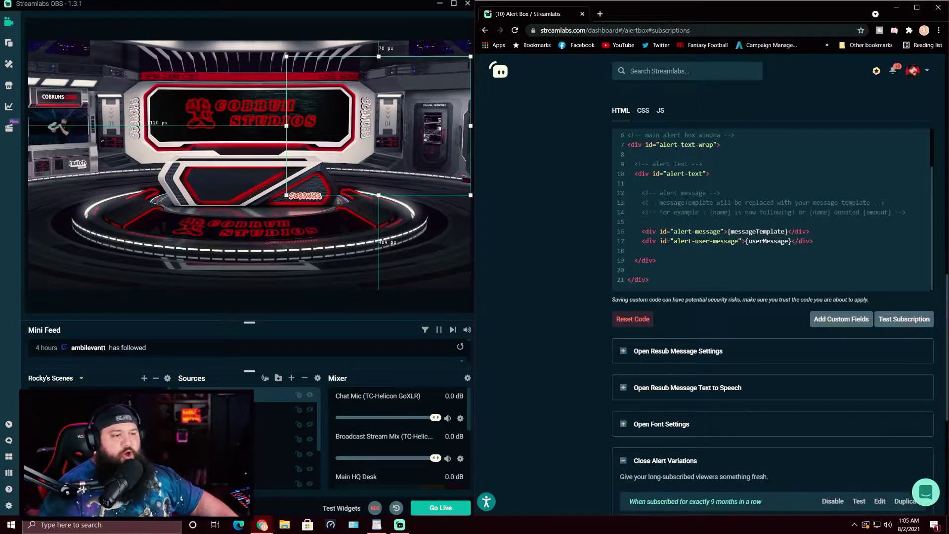
{"action": "scroll", "coordinate": [692, 461], "scroll_direction": "down", "scroll_amount": 4}
{"action": "scroll", "coordinate": [771, 316], "scroll_direction": "down", "scroll_amount": 2}
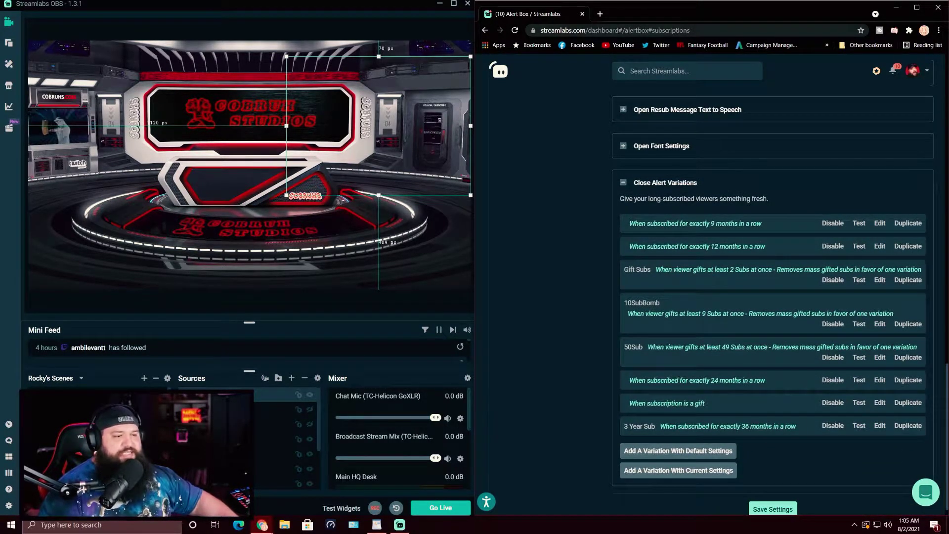
{"action": "left_click", "coordinate": [678, 451]}
{"action": "scroll", "coordinate": [712, 277], "scroll_direction": "up", "scroll_amount": 4}
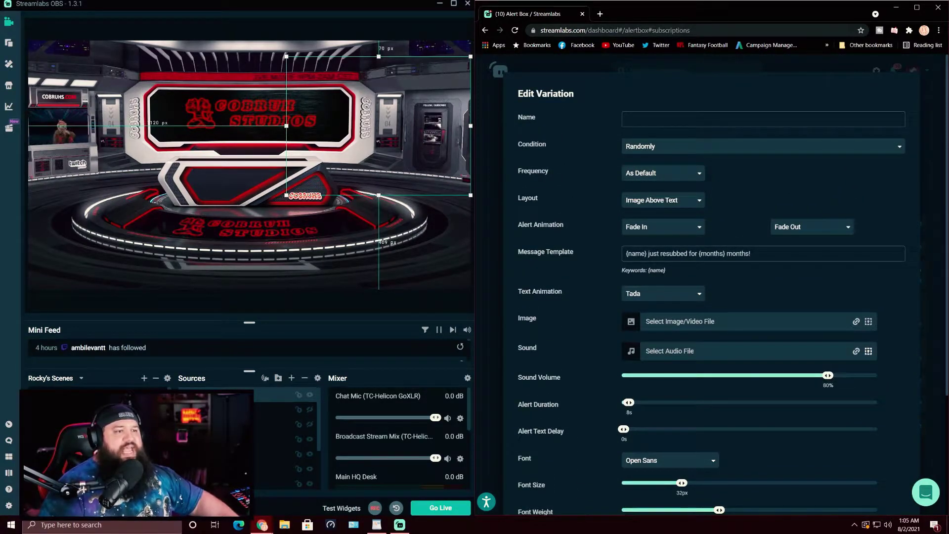
Name the variation '6 year', set Condition to Months subscribed is at least, and edit the months value
{"action": "left_click", "coordinate": [741, 119]}
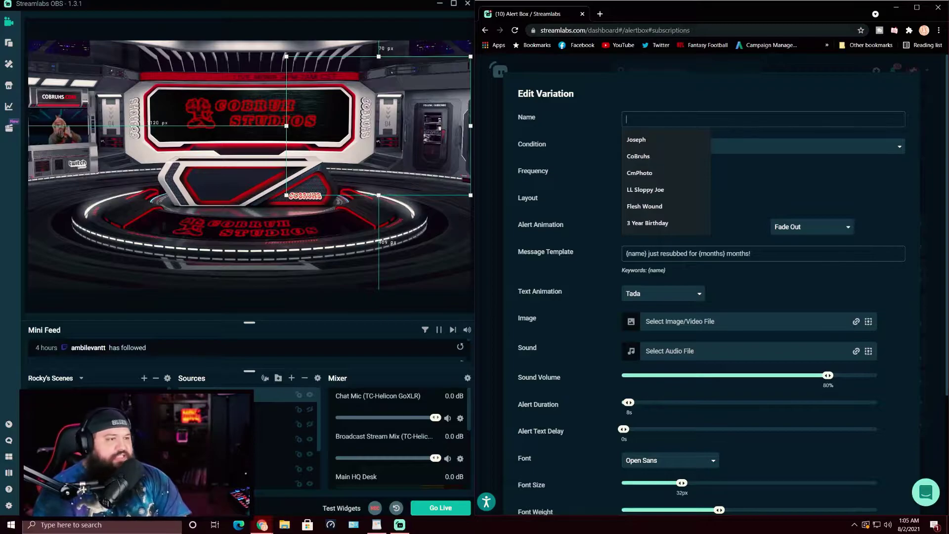
{"action": "type", "text": "6 year"}
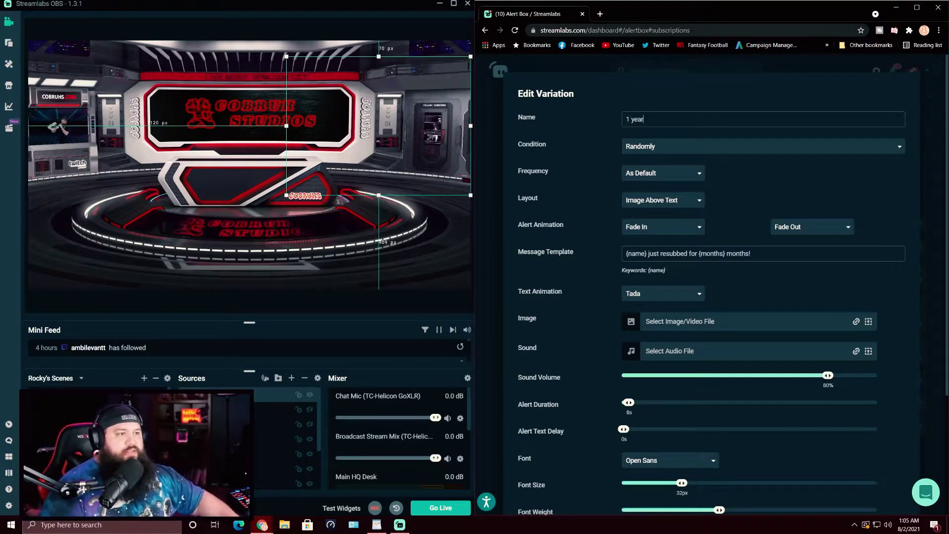
{"action": "left_click", "coordinate": [761, 146]}
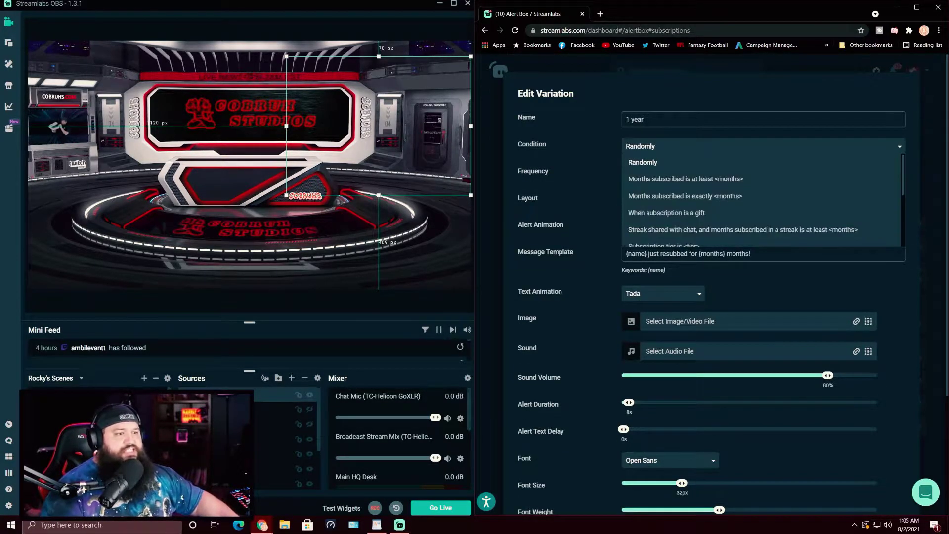
{"action": "left_click", "coordinate": [686, 179]}
{"action": "double_click", "coordinate": [652, 173]}
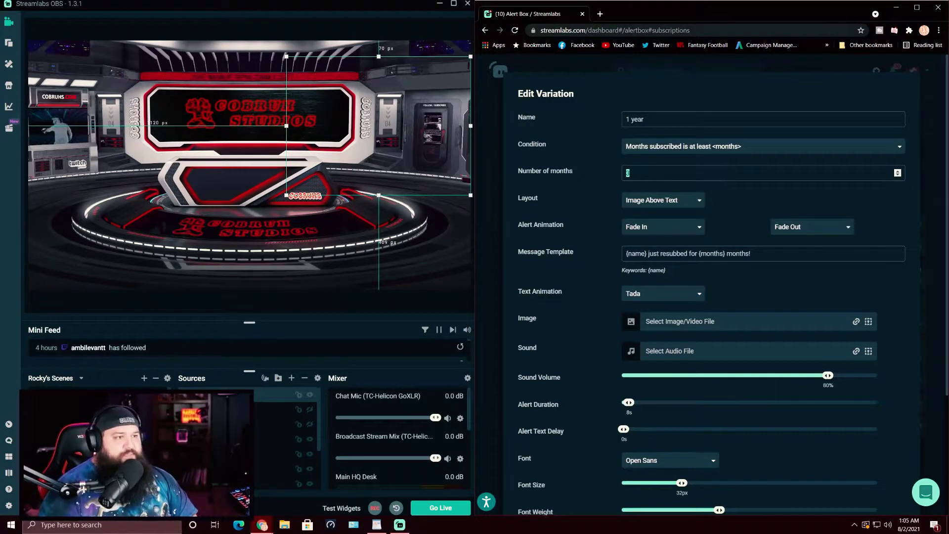
{"action": "scroll", "coordinate": [711, 284], "scroll_direction": "down", "scroll_amount": 2}
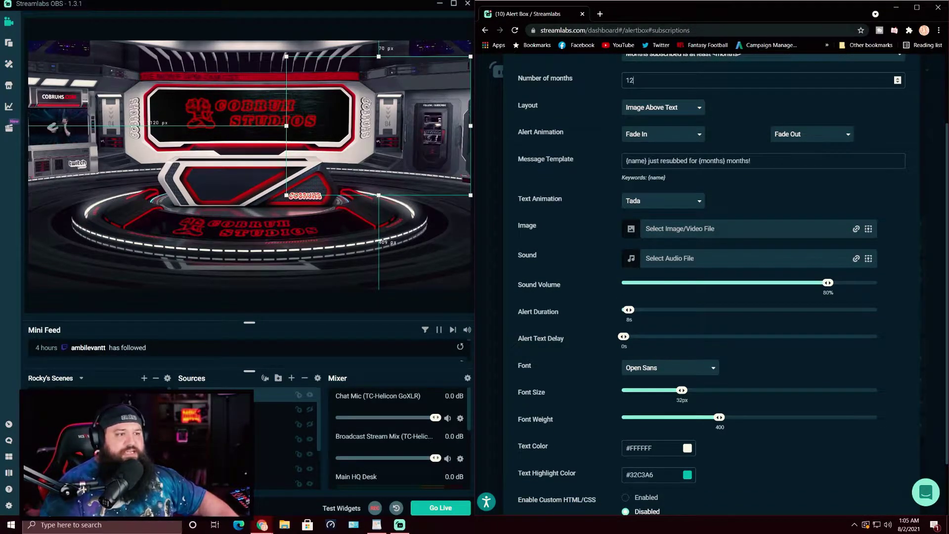
{"action": "left_click", "coordinate": [632, 80]}
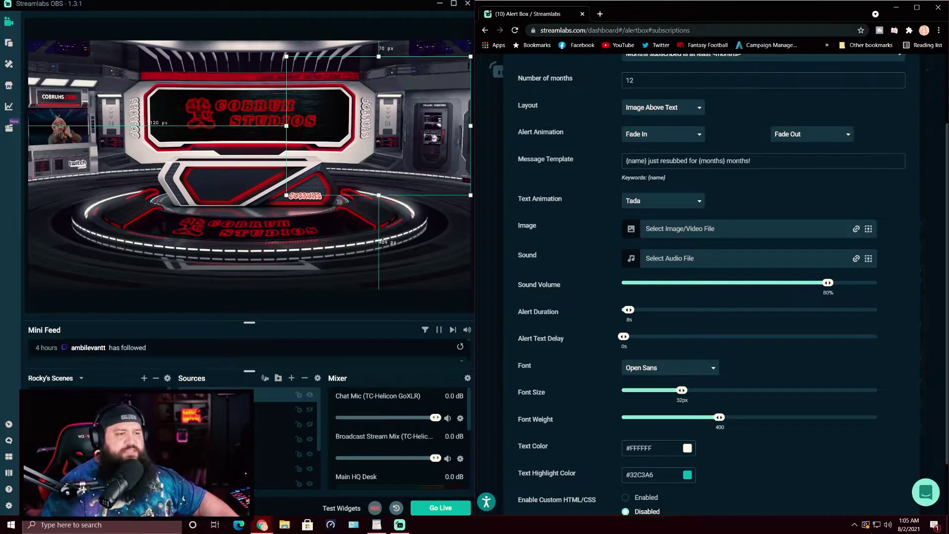
{"action": "scroll", "coordinate": [726, 284], "scroll_direction": "down", "scroll_amount": 2}
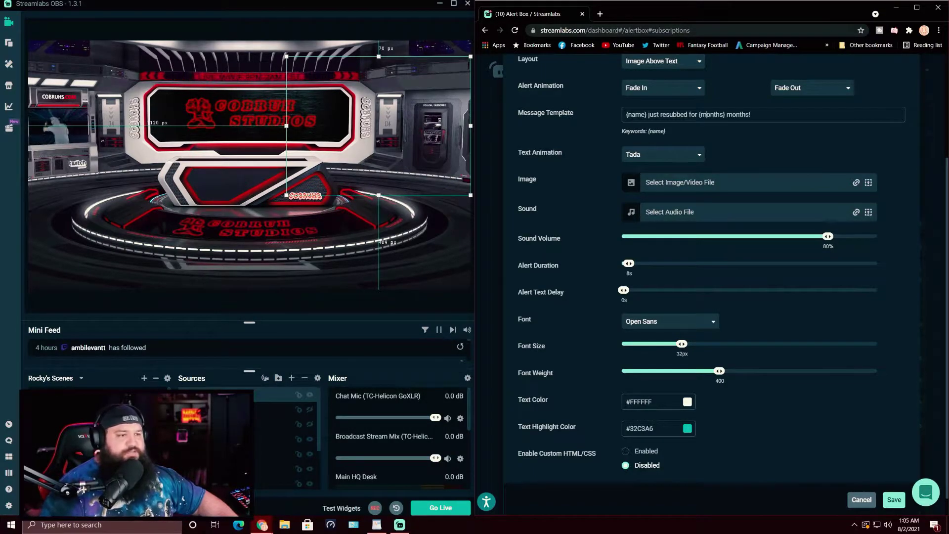
{"action": "scroll", "coordinate": [711, 285], "scroll_direction": "down", "scroll_amount": 1}
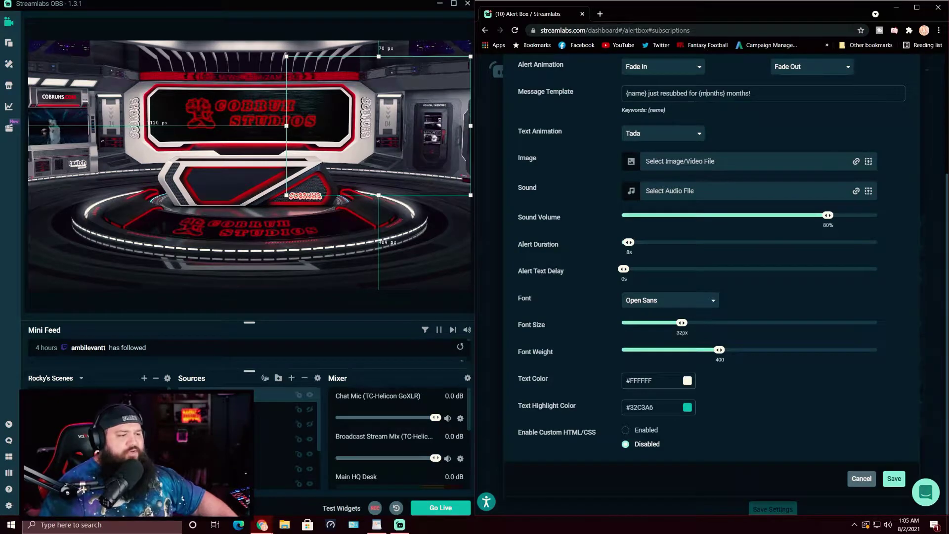
{"action": "scroll", "coordinate": [707, 93], "scroll_direction": "down", "scroll_amount": 10}
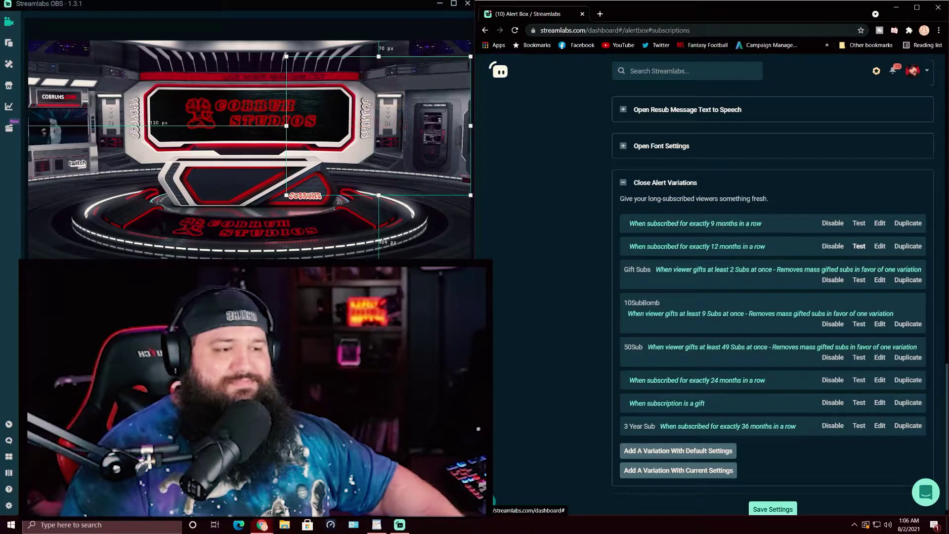
Send a test alert from the top of the Alert Box page to the scene
{"action": "scroll", "coordinate": [773, 297], "scroll_direction": "up", "scroll_amount": 5}
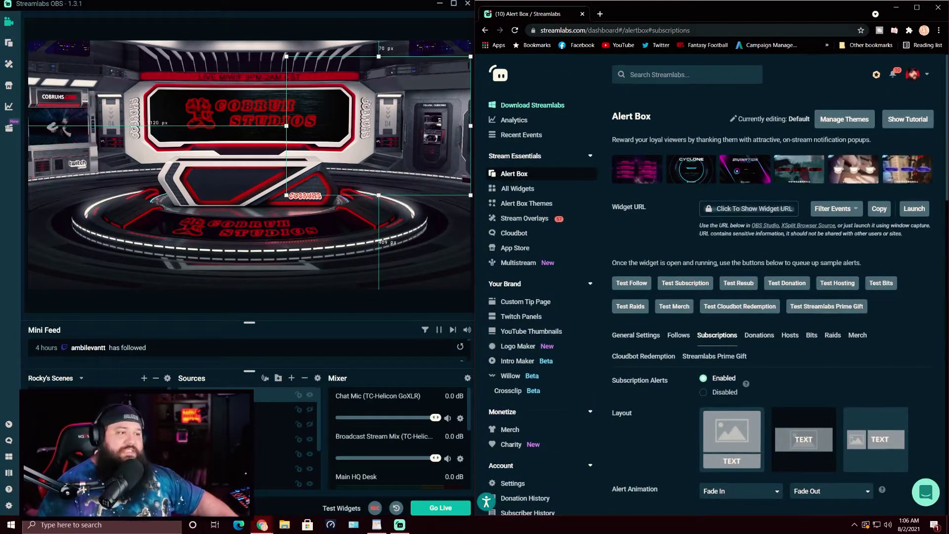
{"action": "left_click", "coordinate": [685, 283]}
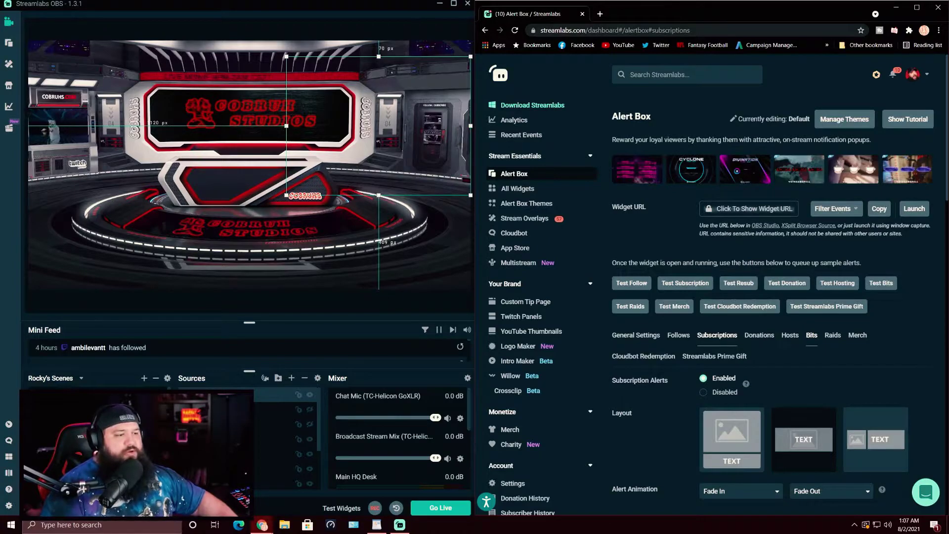
{"action": "left_click", "coordinate": [811, 335]}
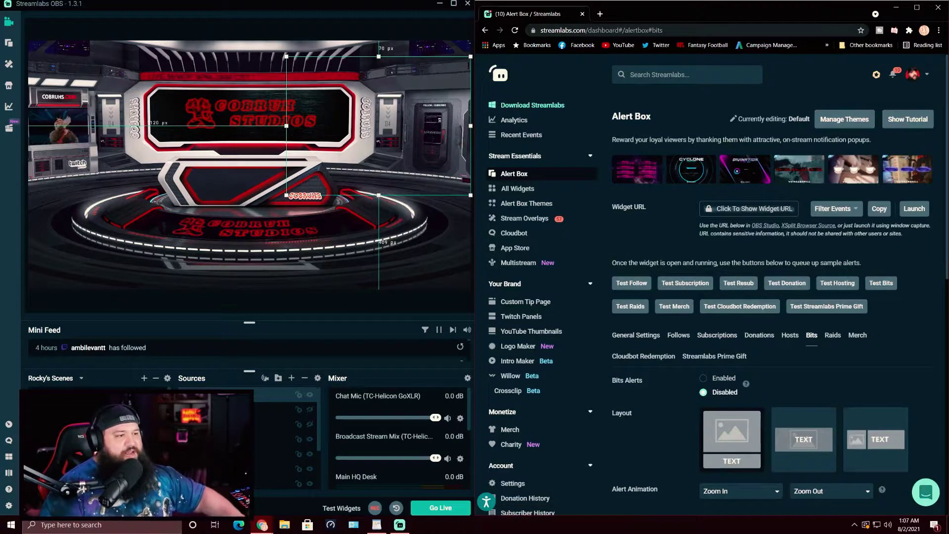
{"action": "scroll", "coordinate": [771, 296], "scroll_direction": "down", "scroll_amount": 10}
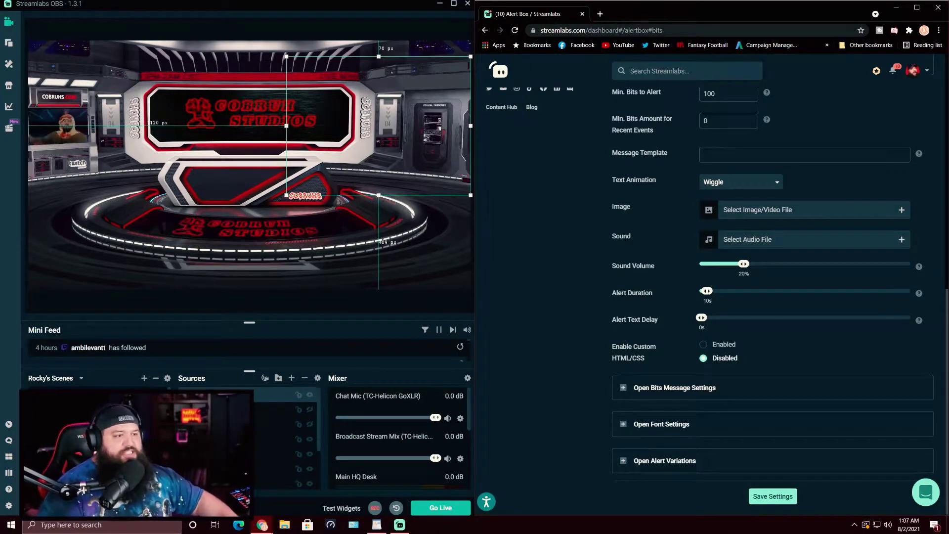
{"action": "scroll", "coordinate": [771, 296], "scroll_direction": "up", "scroll_amount": 8}
{"action": "scroll", "coordinate": [771, 297], "scroll_direction": "down", "scroll_amount": 4}
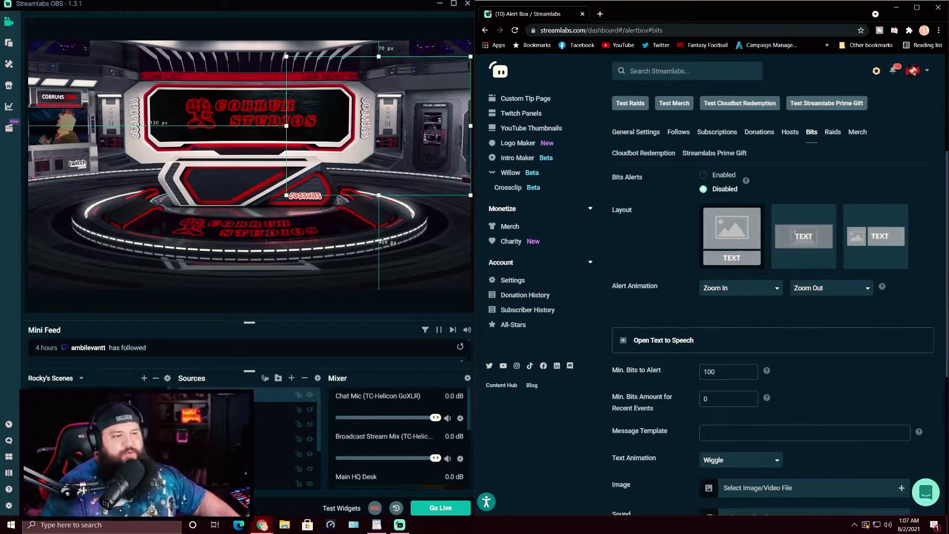
{"action": "scroll", "coordinate": [771, 297], "scroll_direction": "down", "scroll_amount": 1}
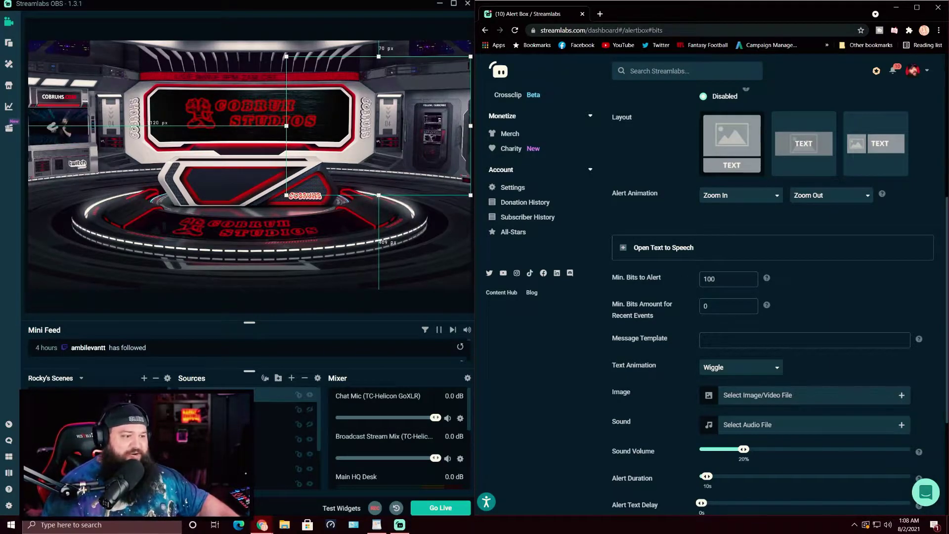
{"action": "scroll", "coordinate": [716, 301], "scroll_direction": "down", "scroll_amount": 4}
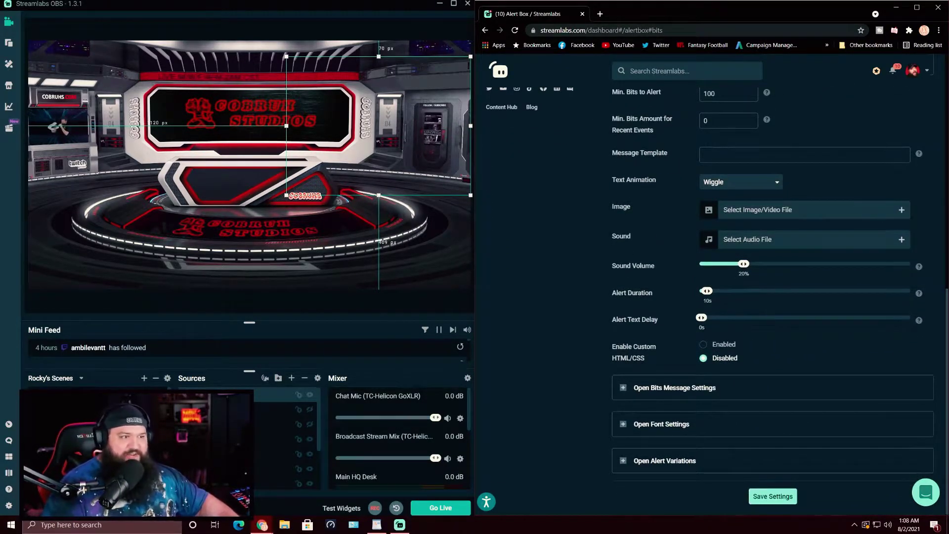
{"action": "scroll", "coordinate": [716, 285], "scroll_direction": "up", "scroll_amount": 1}
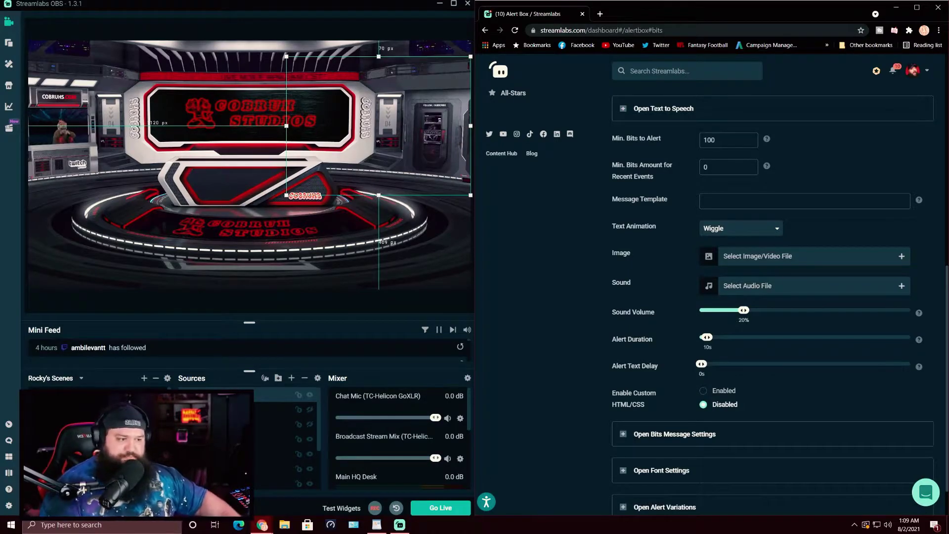
{"action": "scroll", "coordinate": [717, 291], "scroll_direction": "down", "scroll_amount": 2}
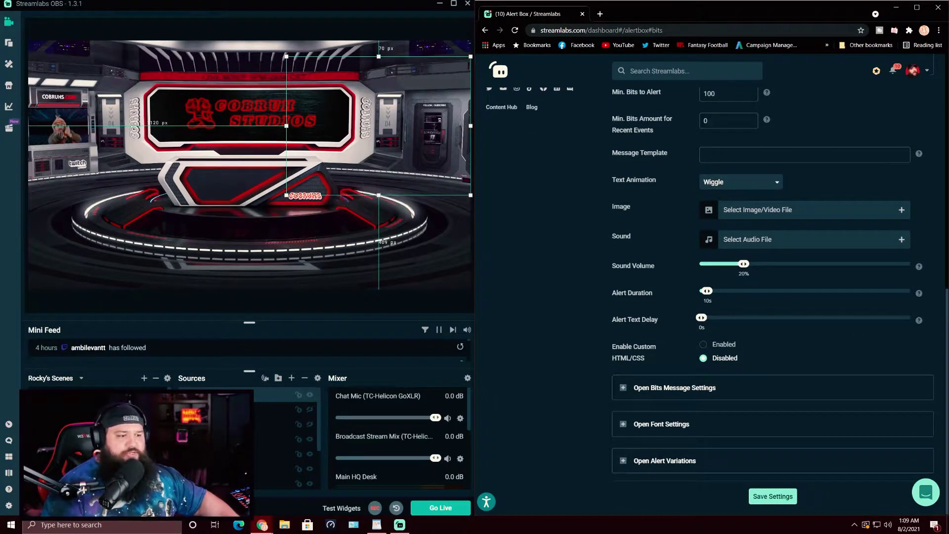
Expand the bits alert variations and scroll the full list down to the add-variation options
{"action": "left_click", "coordinate": [664, 460]}
{"action": "scroll", "coordinate": [664, 461], "scroll_direction": "down", "scroll_amount": 8}
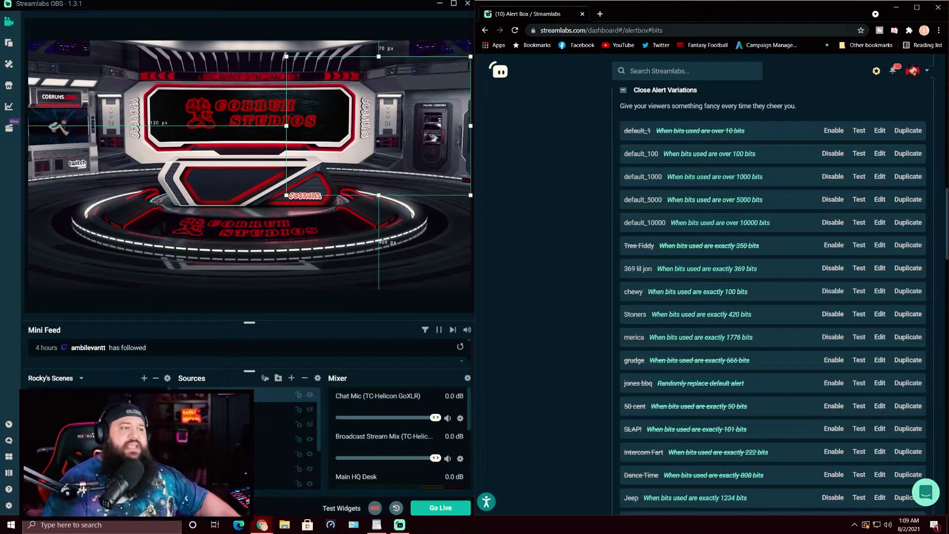
{"action": "scroll", "coordinate": [771, 297], "scroll_direction": "down", "scroll_amount": 6}
{"action": "scroll", "coordinate": [772, 297], "scroll_direction": "down", "scroll_amount": 20}
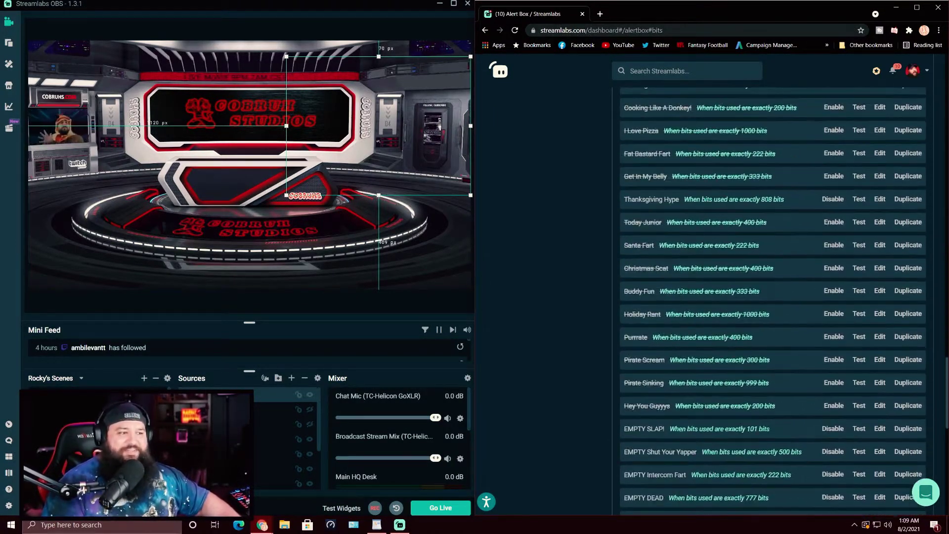
{"action": "scroll", "coordinate": [773, 297], "scroll_direction": "up", "scroll_amount": 15}
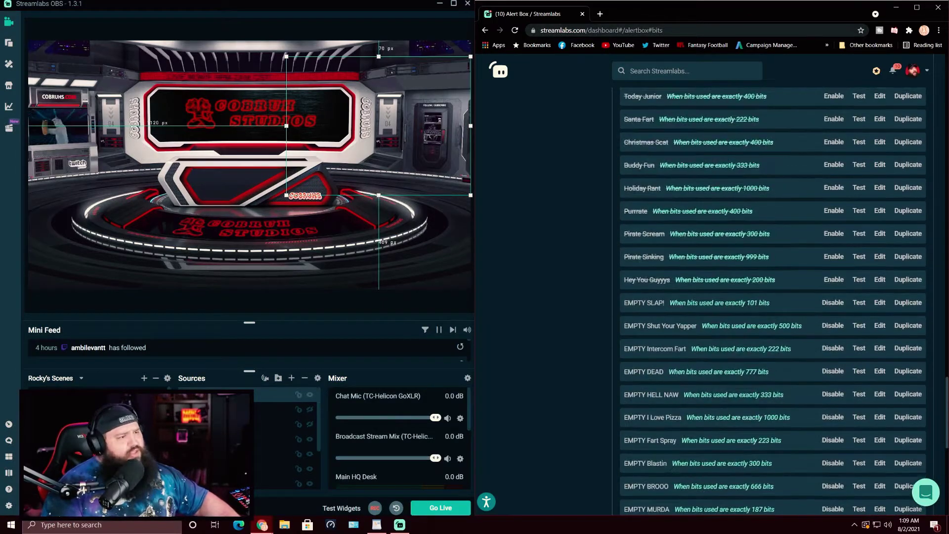
{"action": "scroll", "coordinate": [773, 296], "scroll_direction": "up", "scroll_amount": 15}
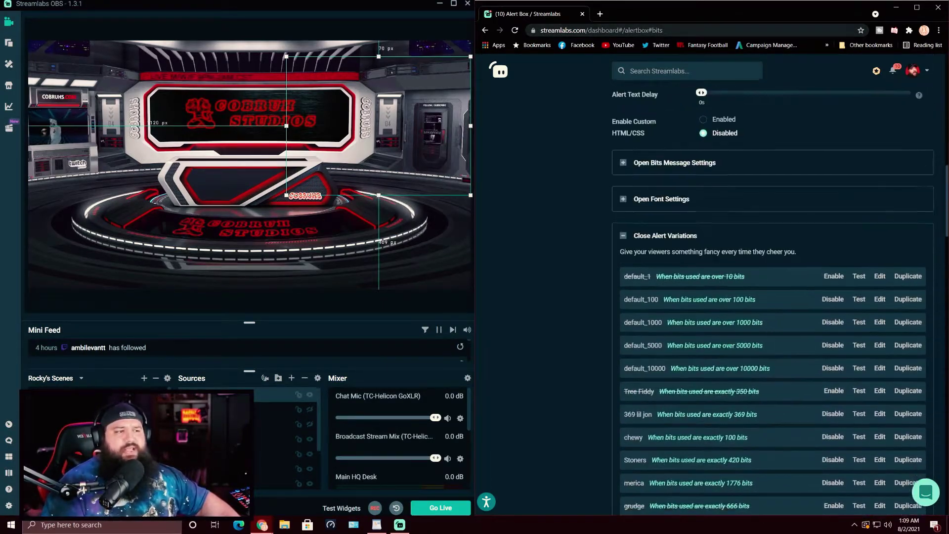
{"action": "scroll", "coordinate": [772, 297], "scroll_direction": "down", "scroll_amount": 3}
{"action": "scroll", "coordinate": [773, 297], "scroll_direction": "down", "scroll_amount": 2}
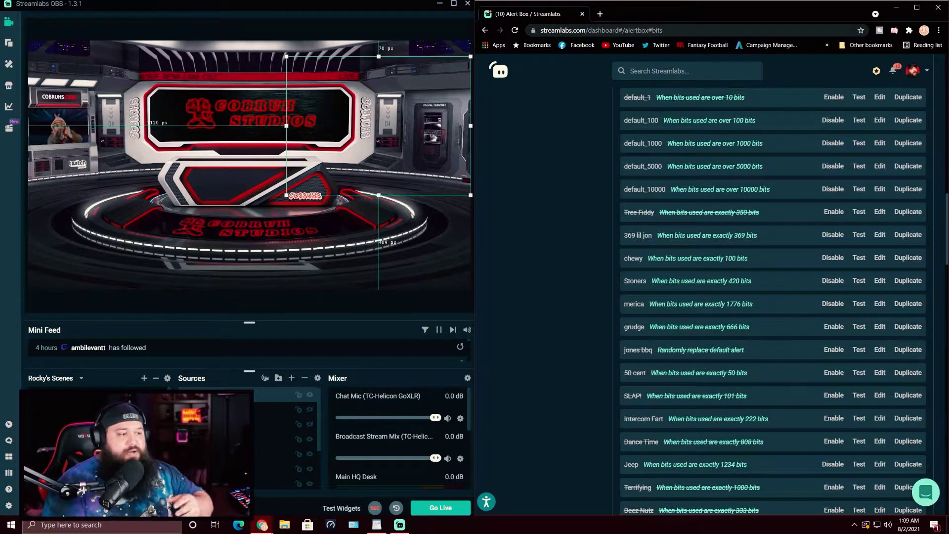
{"action": "scroll", "coordinate": [772, 297], "scroll_direction": "down", "scroll_amount": 12}
{"action": "scroll", "coordinate": [772, 296], "scroll_direction": "down", "scroll_amount": 4}
{"action": "scroll", "coordinate": [772, 296], "scroll_direction": "down", "scroll_amount": 6}
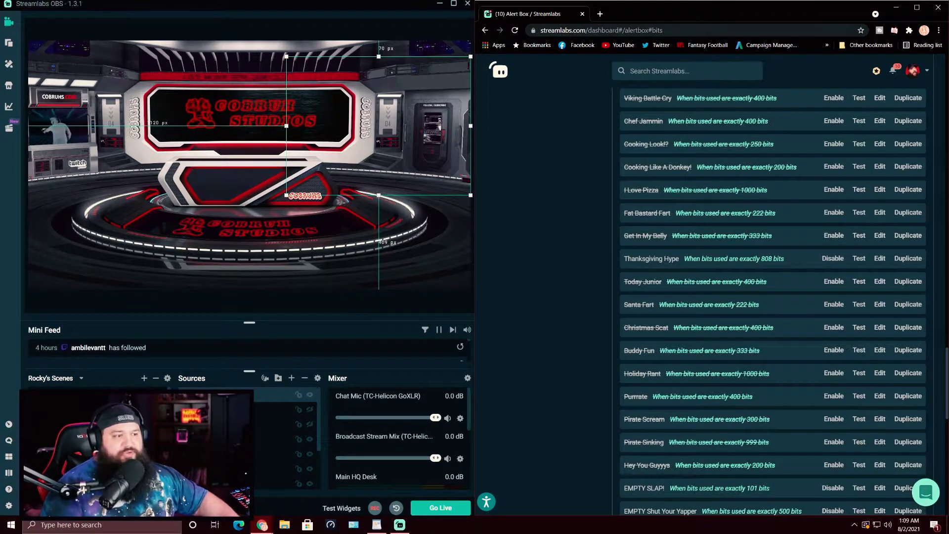
{"action": "scroll", "coordinate": [773, 297], "scroll_direction": "down", "scroll_amount": 5}
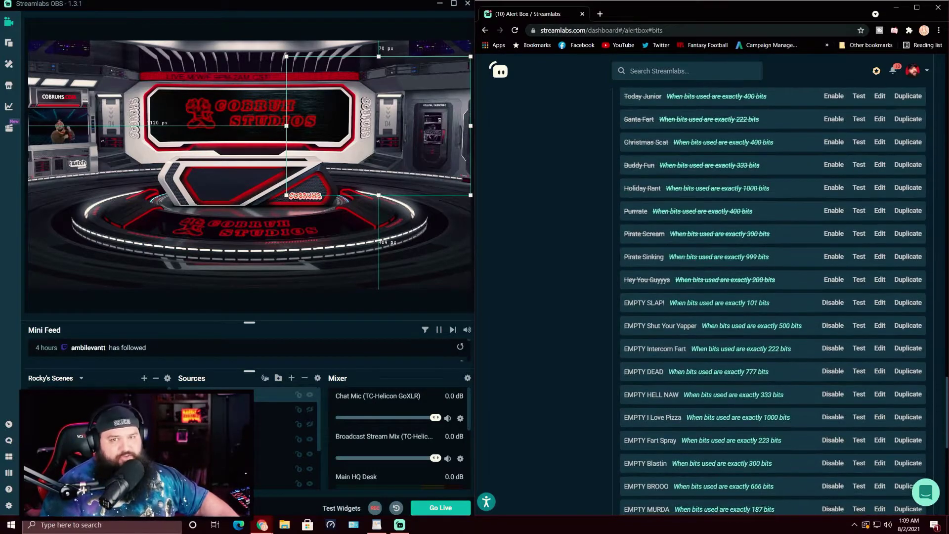
{"action": "scroll", "coordinate": [773, 297], "scroll_direction": "down", "scroll_amount": 1}
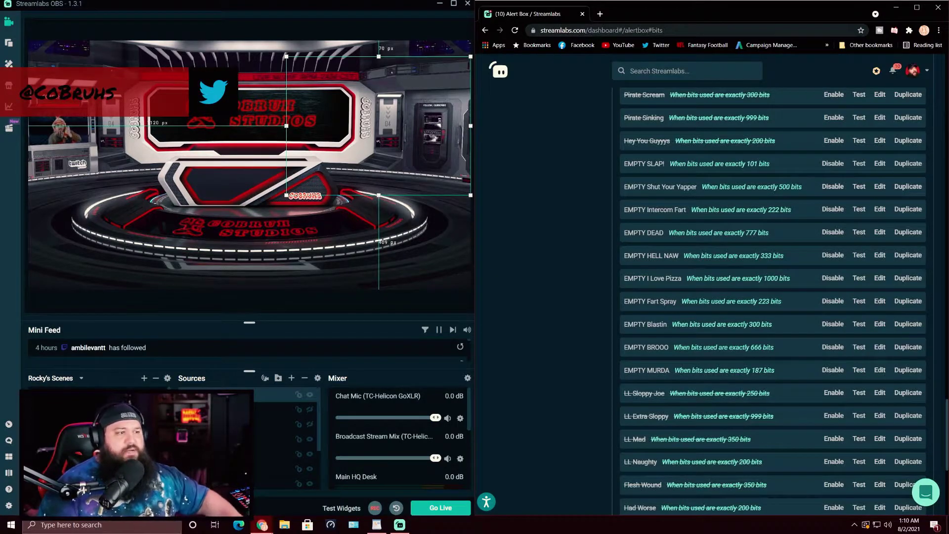
{"action": "scroll", "coordinate": [773, 297], "scroll_direction": "down", "scroll_amount": 6}
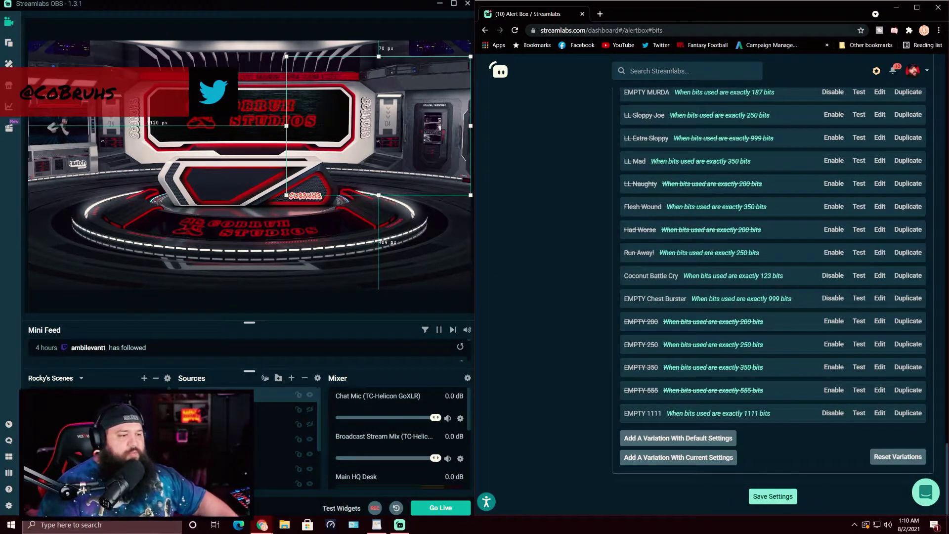
Add a default-settings bits variation and name it 6969
{"action": "left_click", "coordinate": [678, 438]}
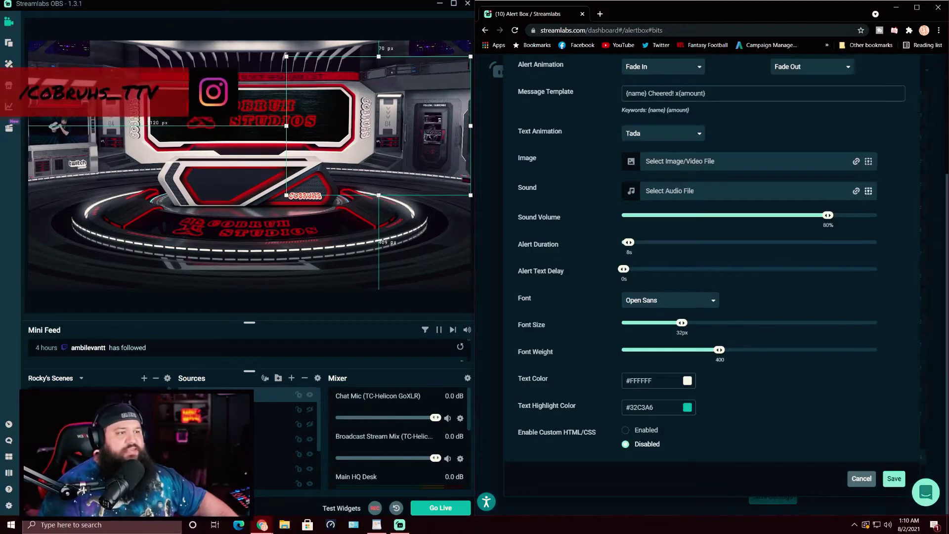
{"action": "scroll", "coordinate": [678, 437], "scroll_direction": "up", "scroll_amount": 4}
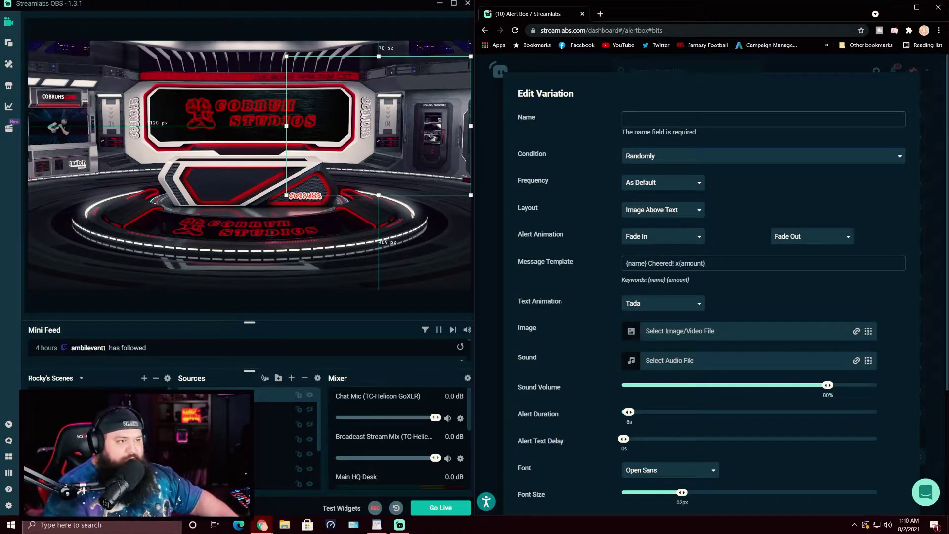
{"action": "type", "text": "69969"}
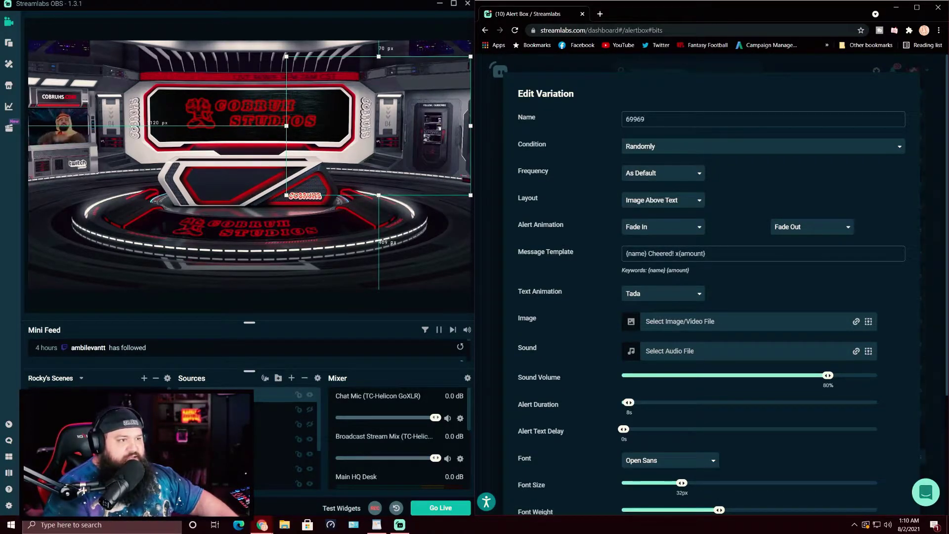
{"action": "key", "text": "Left"}
{"action": "key", "text": "Left"}
{"action": "key", "text": "BackSpace"}
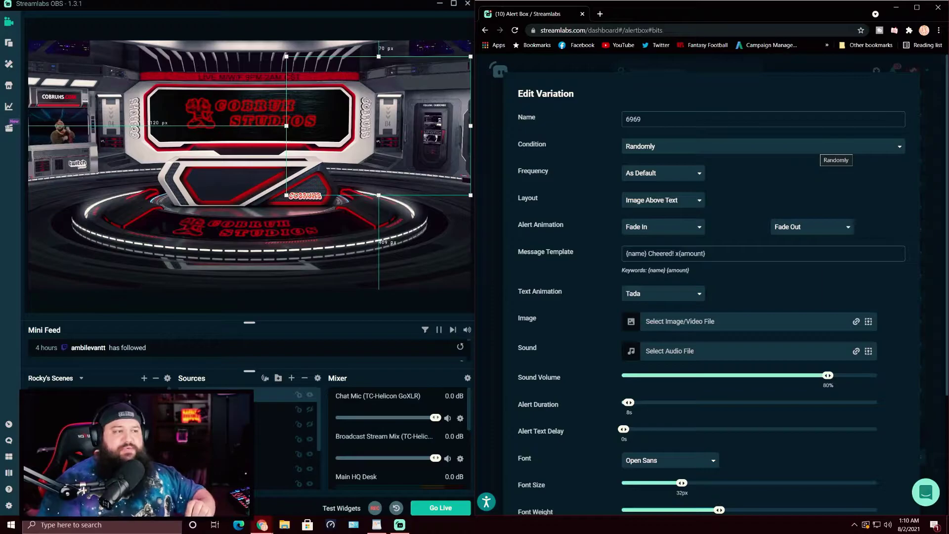
Set the variation's condition to Bits used is exactly with a bits amount of 6969
{"action": "left_click", "coordinate": [823, 147]}
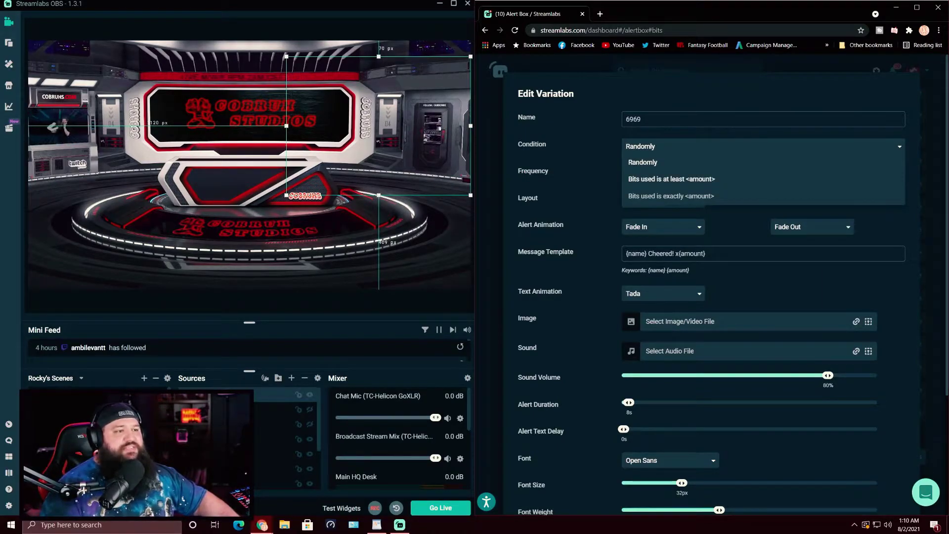
{"action": "left_click", "coordinate": [671, 195]}
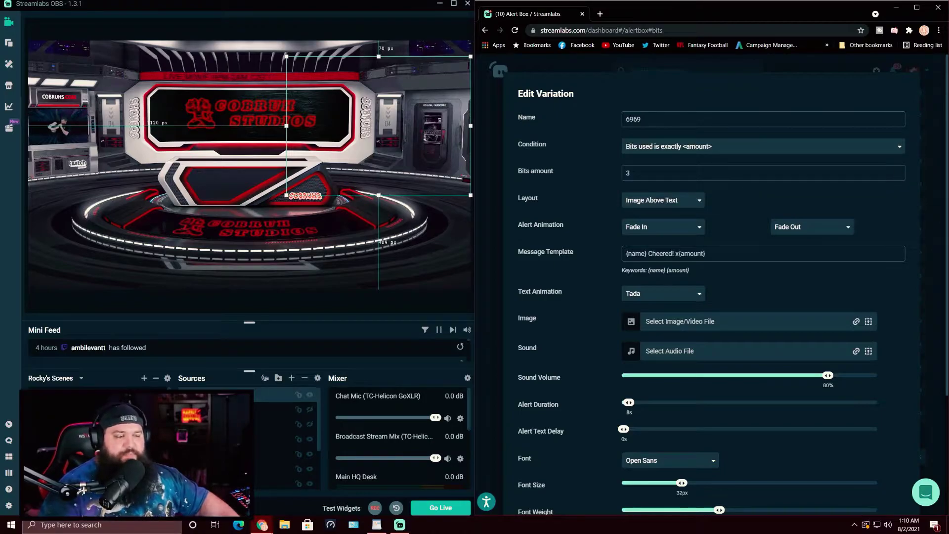
{"action": "left_click", "coordinate": [741, 147]}
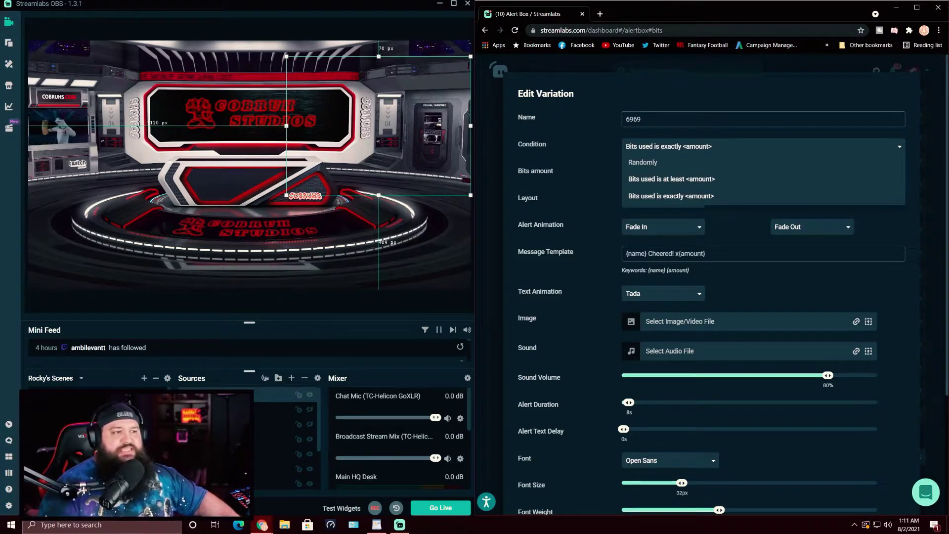
{"action": "left_click", "coordinate": [741, 146]}
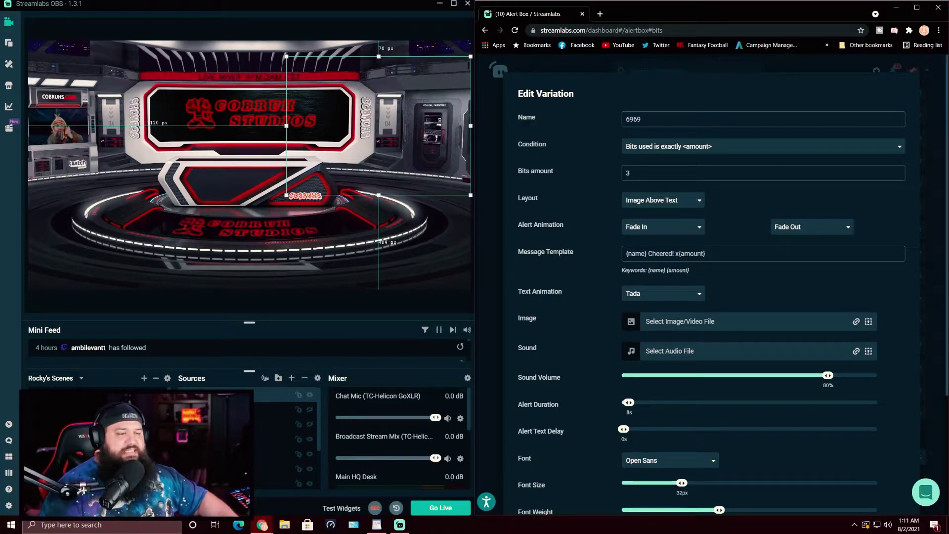
{"action": "double_click", "coordinate": [628, 173]}
{"action": "type", "text": "6969"}
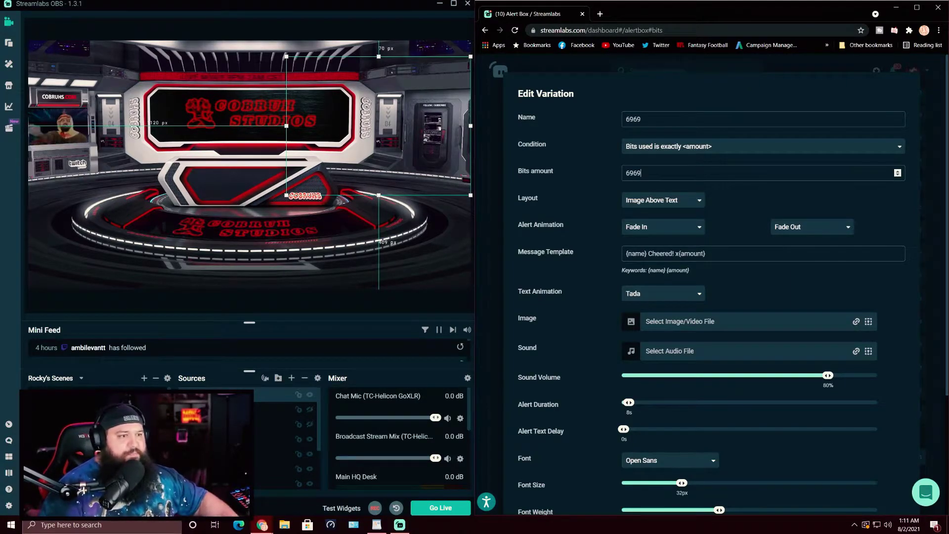
Keep the Image Above Text layout and bring the GIPHY browser window back into view
{"action": "scroll", "coordinate": [712, 297], "scroll_direction": "down", "scroll_amount": 1}
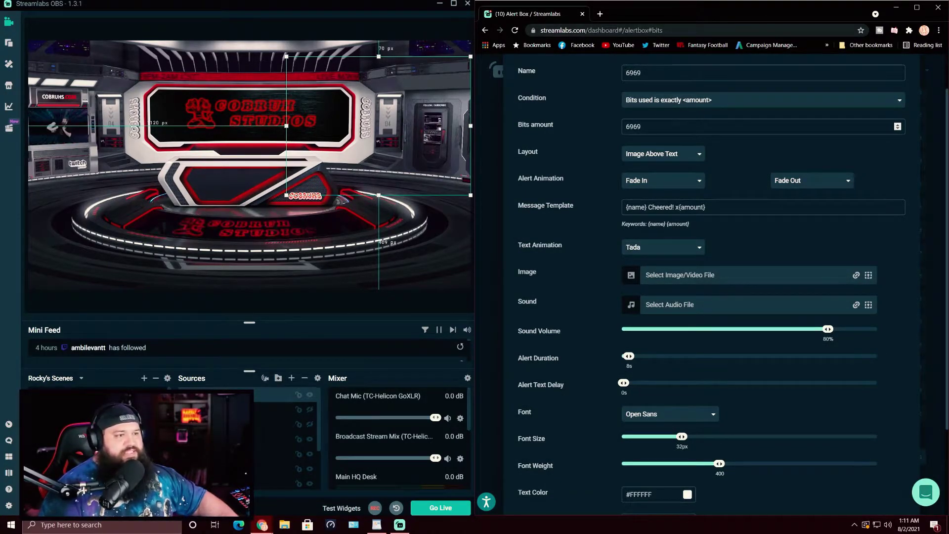
{"action": "left_click", "coordinate": [663, 153]}
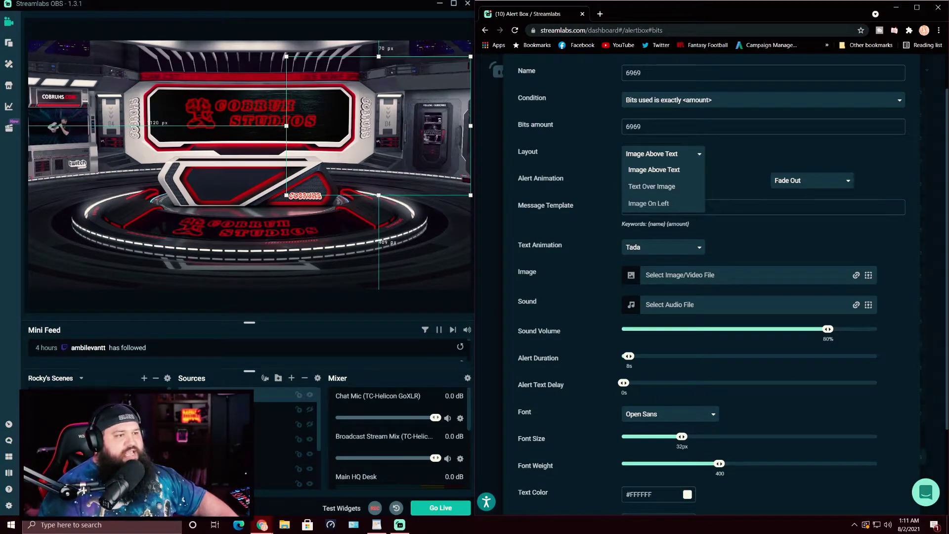
{"action": "left_click", "coordinate": [662, 153]}
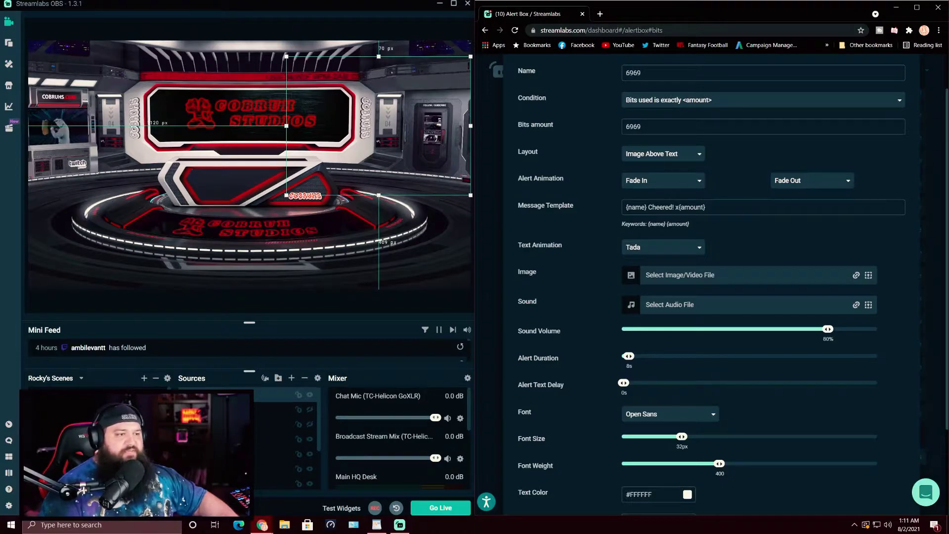
{"action": "scroll", "coordinate": [711, 284], "scroll_direction": "down", "scroll_amount": 3}
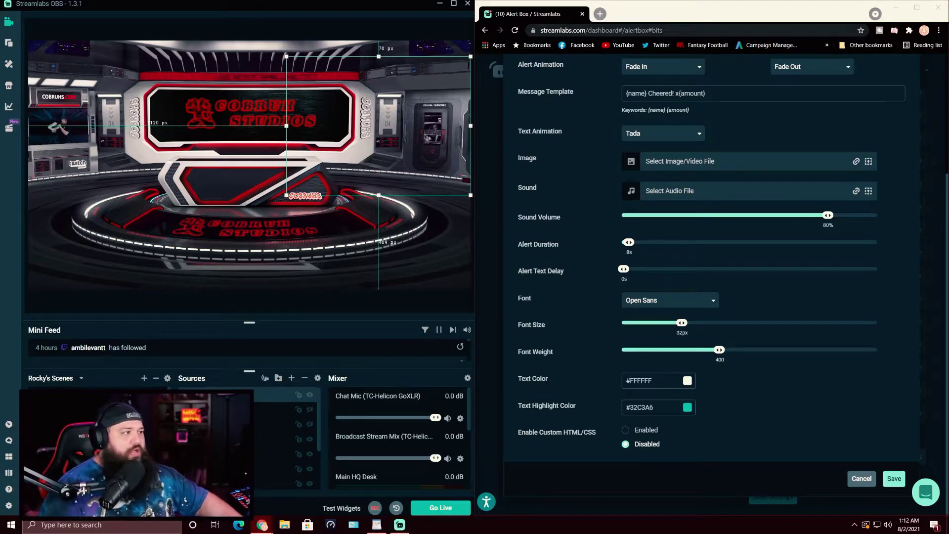
{"action": "left_click_drag", "start_coordinate": [948, 218], "coordinate": [470, 0]}
Search GIPHY for 'funny dog' and save the Funny Face Dog GIF to the computer
{"action": "scroll", "coordinate": [470, 247], "scroll_direction": "down", "scroll_amount": 1}
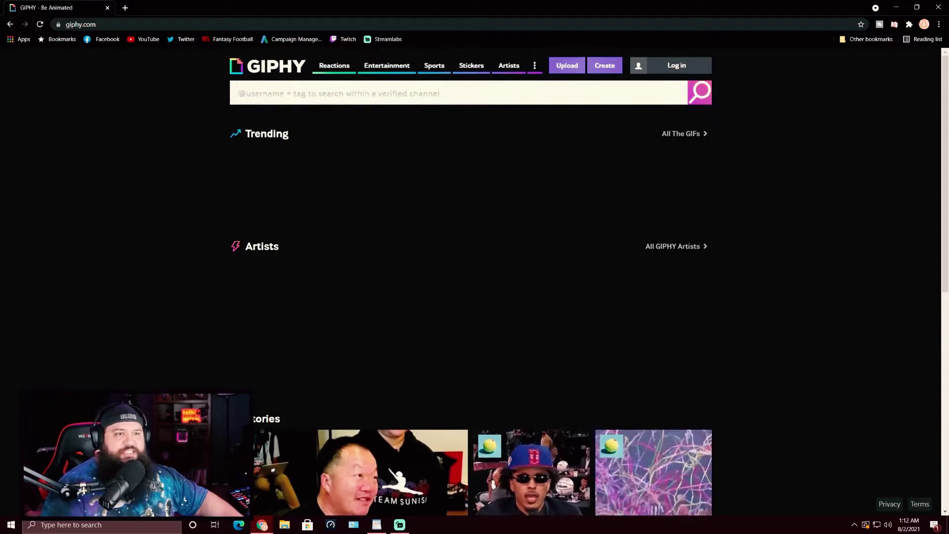
{"action": "type", "text": "funny dog"}
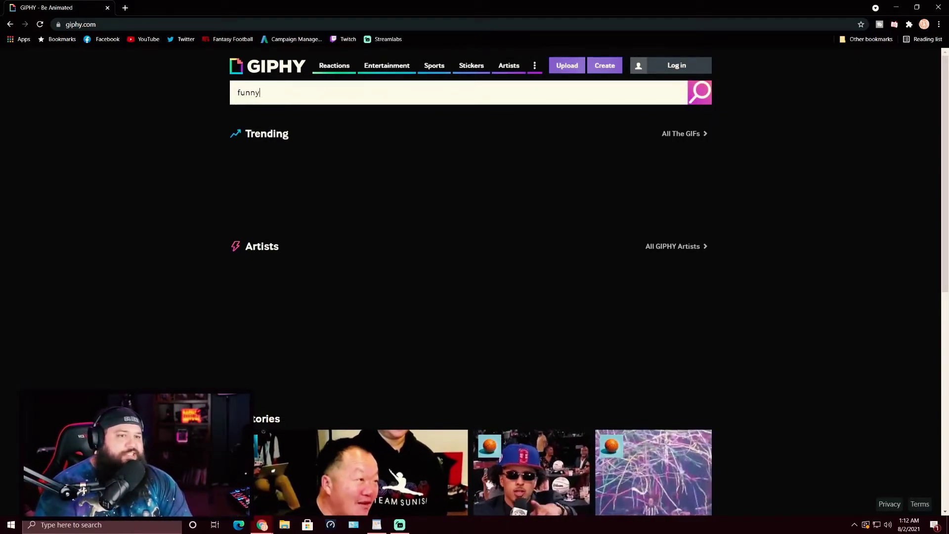
{"action": "key", "text": "Return"}
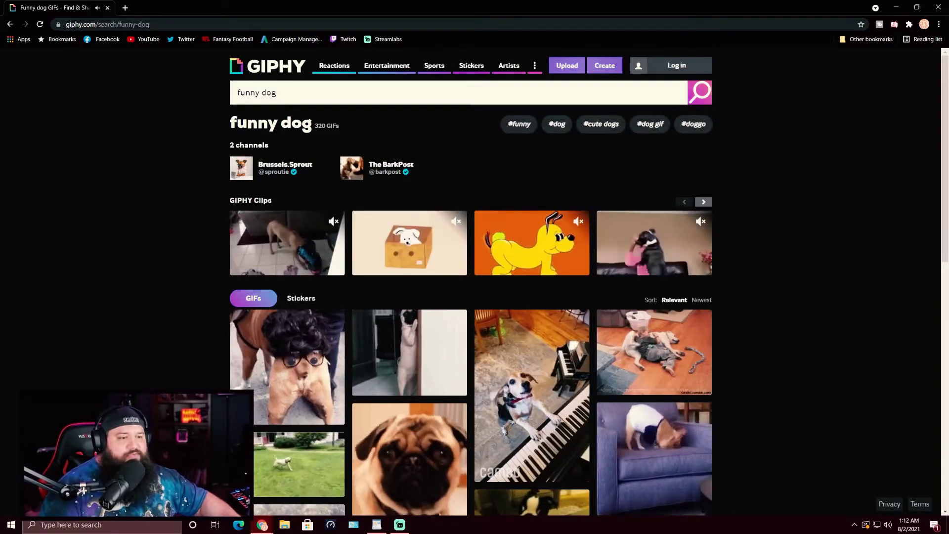
{"action": "scroll", "coordinate": [287, 322], "scroll_direction": "down", "scroll_amount": 1}
{"action": "scroll", "coordinate": [287, 322], "scroll_direction": "down", "scroll_amount": 10}
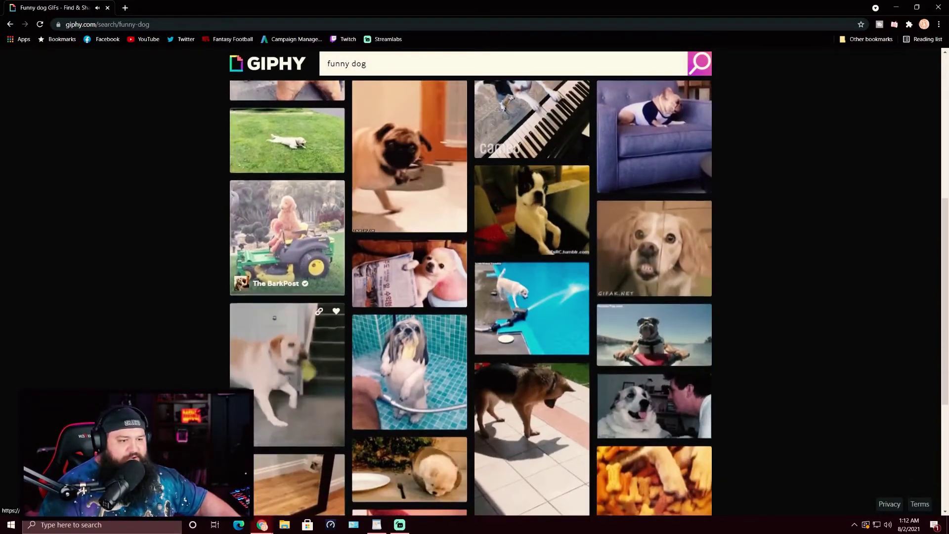
{"action": "scroll", "coordinate": [287, 321], "scroll_direction": "down", "scroll_amount": 5}
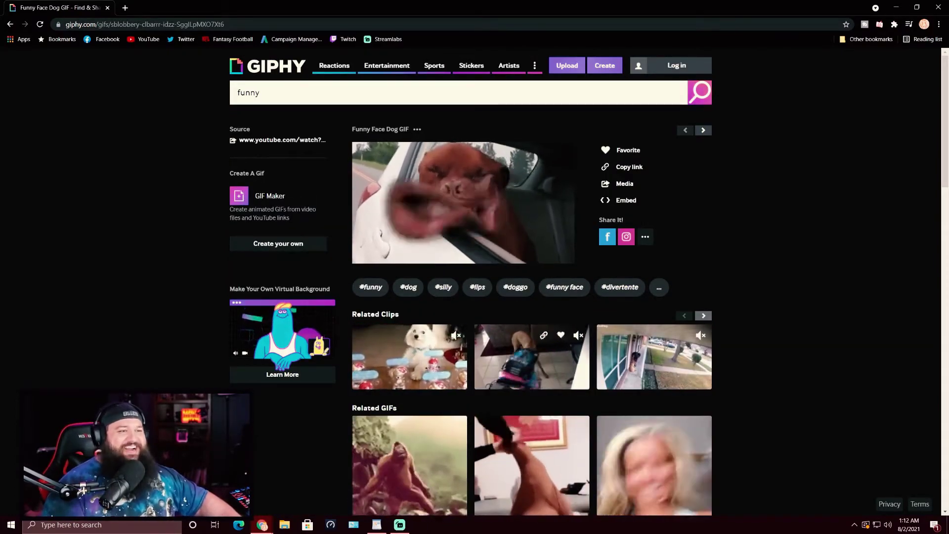
{"action": "mouse_move", "coordinate": [548, 368]}
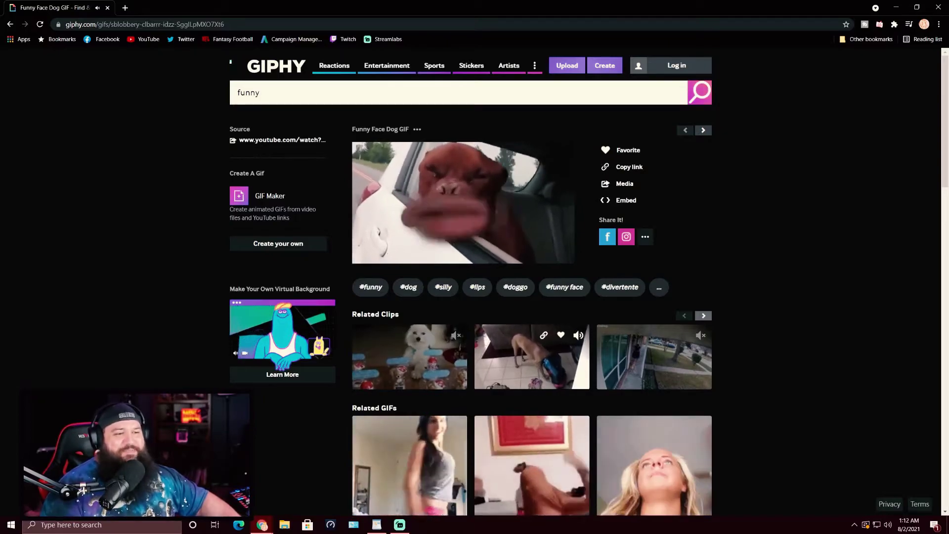
{"action": "right_click", "coordinate": [490, 207]}
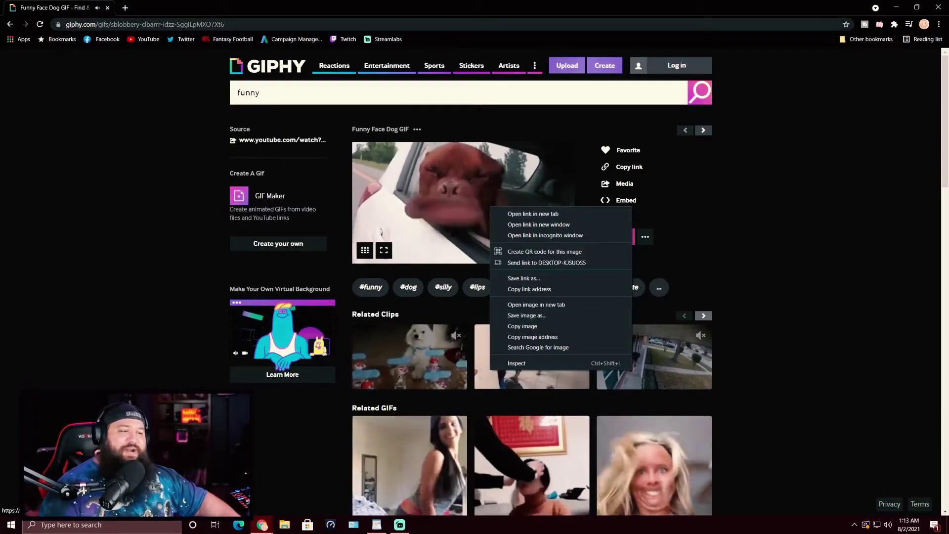
{"action": "left_click", "coordinate": [527, 315]}
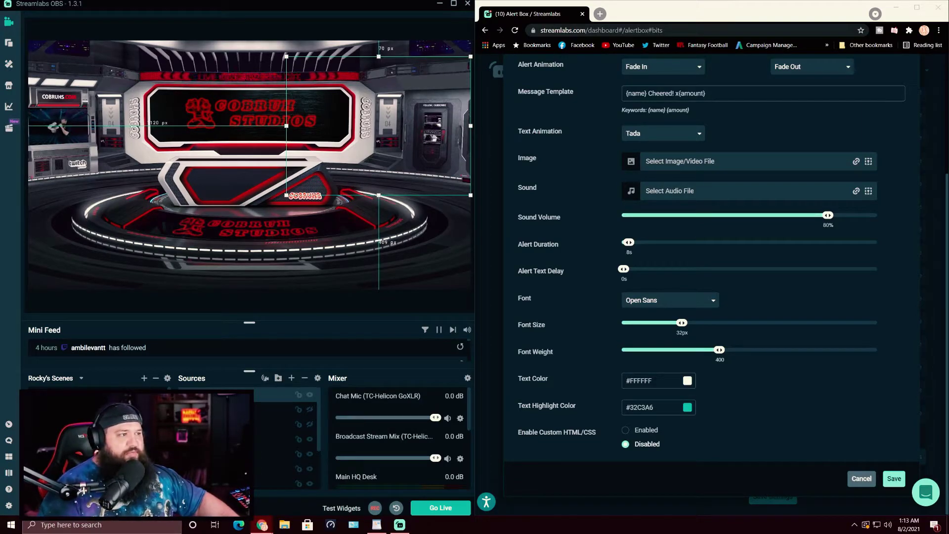
Drag the Chrome window showing zapsplat.com into view next to Streamlabs OBS
{"action": "left_click_drag", "start_coordinate": [0, 121], "coordinate": [369, 94]}
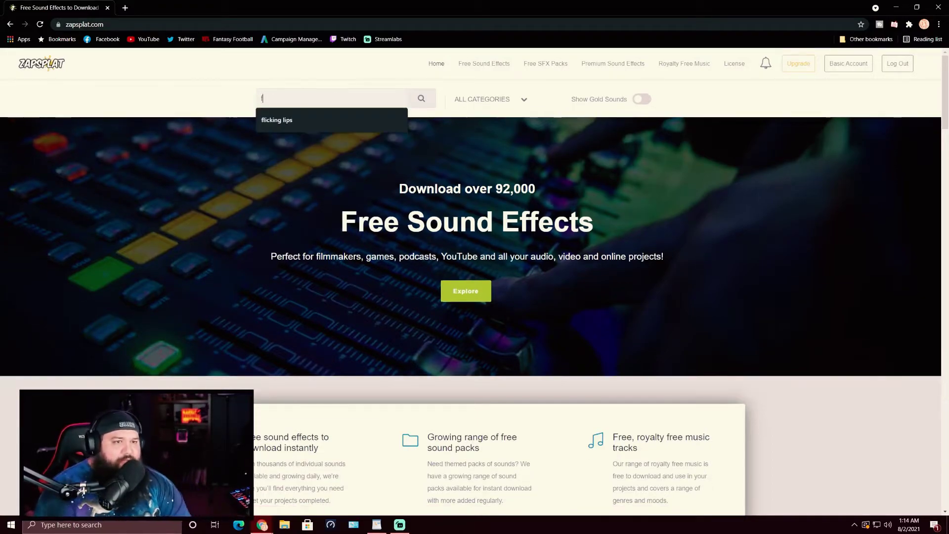
Search ZapSplat for 'flicking lips' and download Person flicking lips with fingers 2 as MP3
{"action": "key", "text": "Return"}
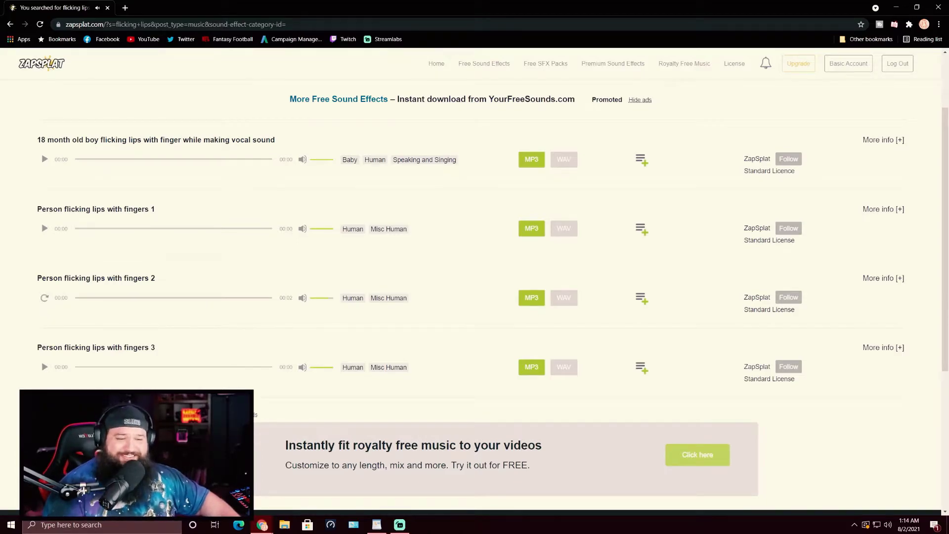
{"action": "left_click", "coordinate": [531, 297]}
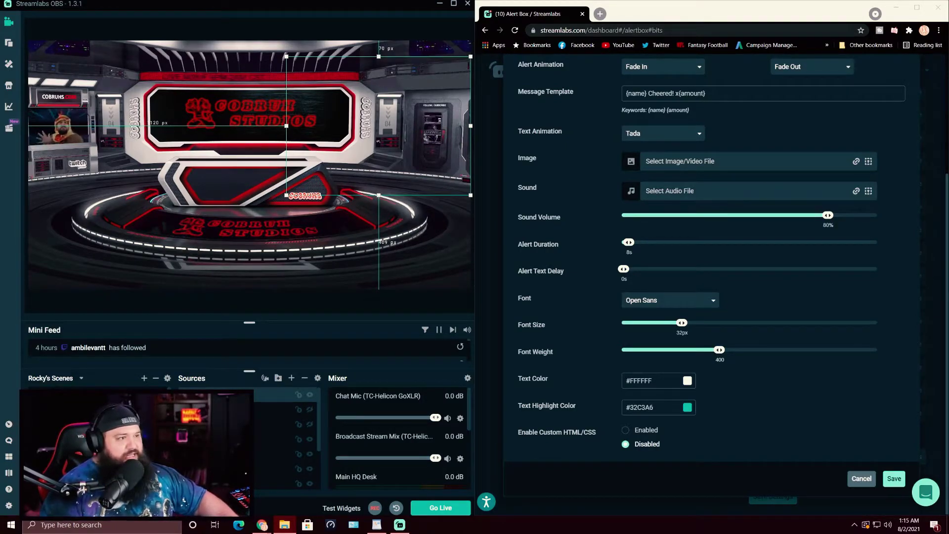
Upload DogLips.gif to the image gallery and set it as the bits alert image
{"action": "left_click", "coordinate": [680, 161]}
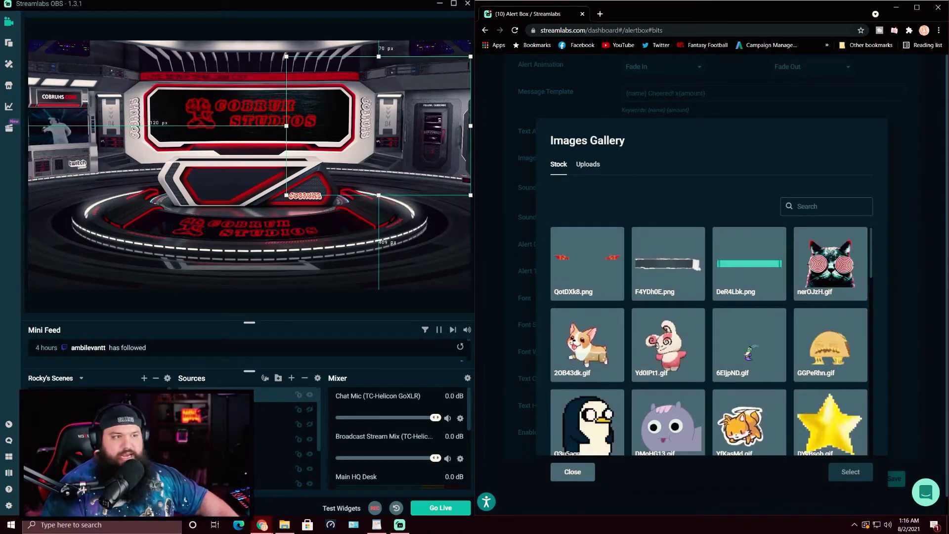
{"action": "left_click", "coordinate": [588, 164]}
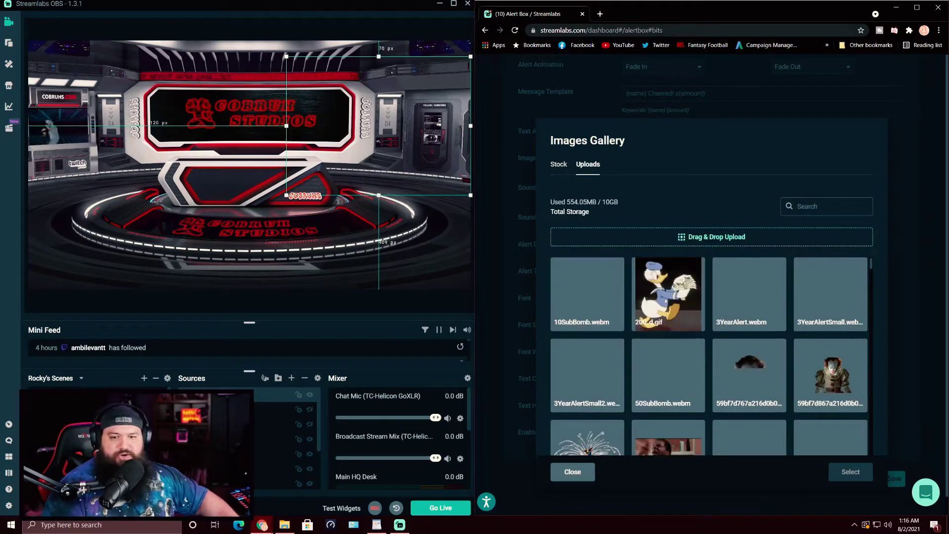
{"action": "left_click_drag", "start_coordinate": [521, 282], "coordinate": [672, 248]}
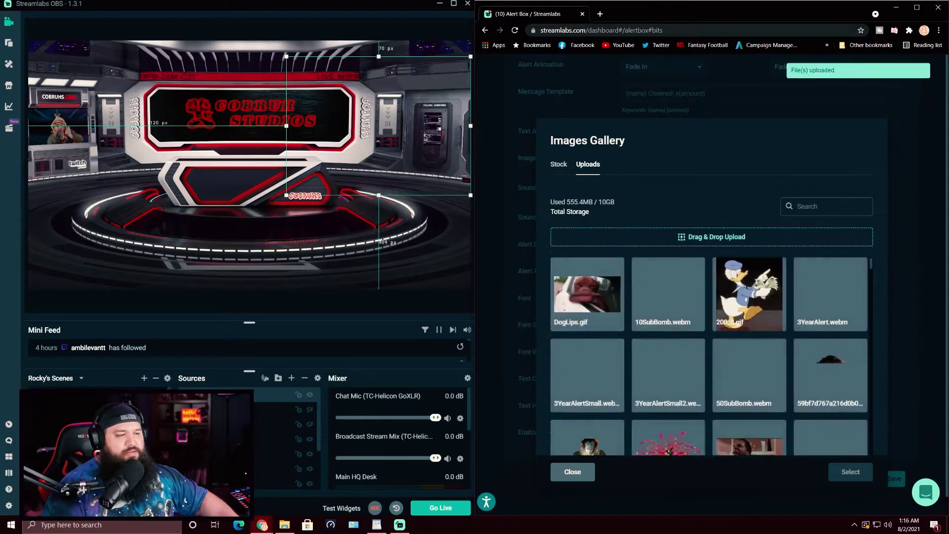
{"action": "left_click", "coordinate": [587, 294]}
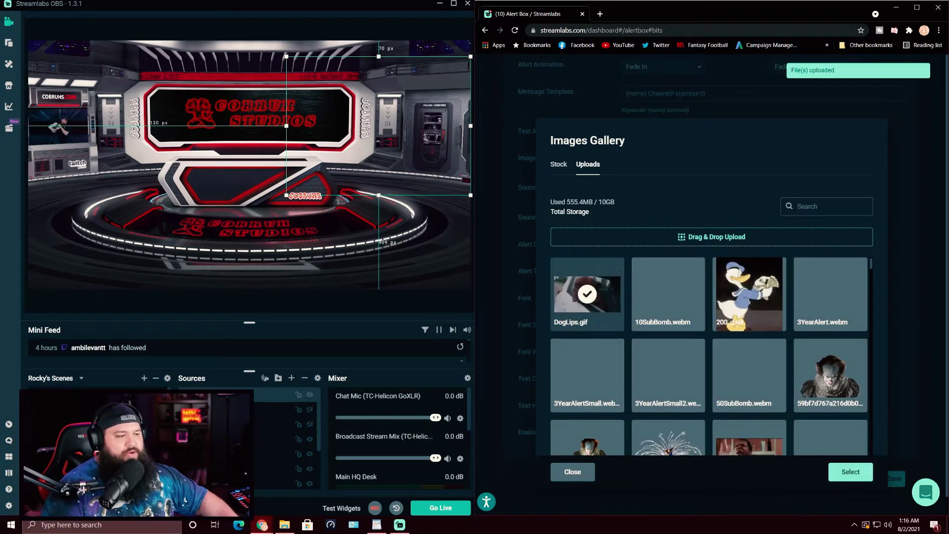
{"action": "left_click", "coordinate": [850, 472]}
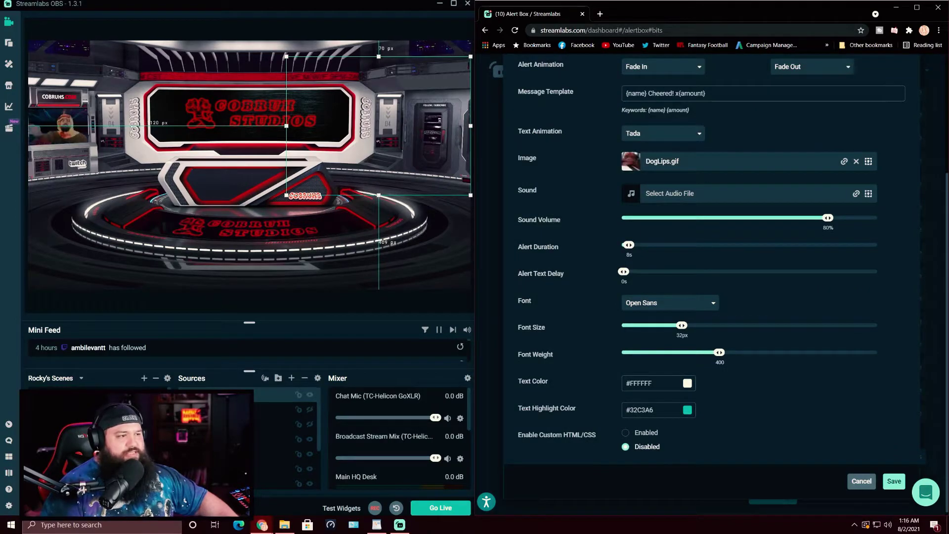
Upload FlickingLips.mp3 to the sound gallery and set it as the alert sound
{"action": "left_click", "coordinate": [669, 193]}
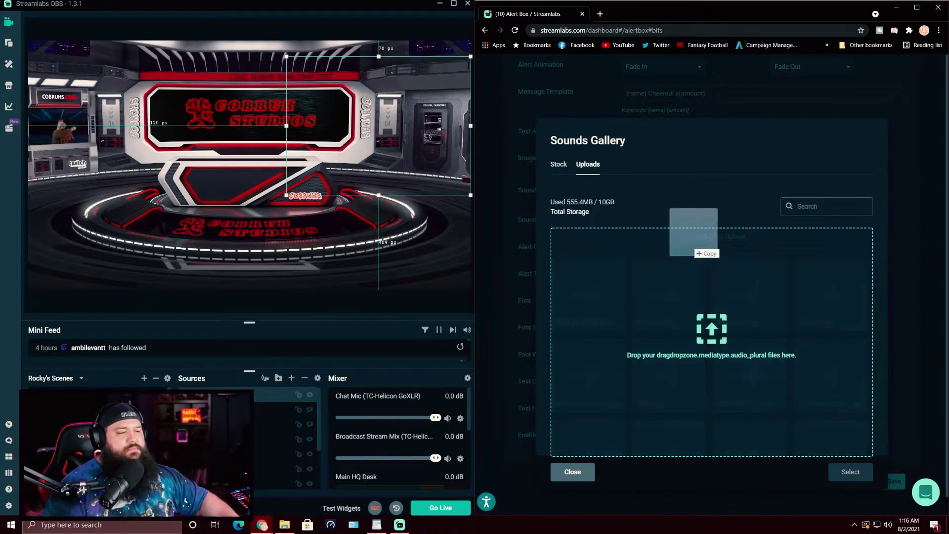
{"action": "left_click_drag", "start_coordinate": [692, 248], "coordinate": [692, 260]}
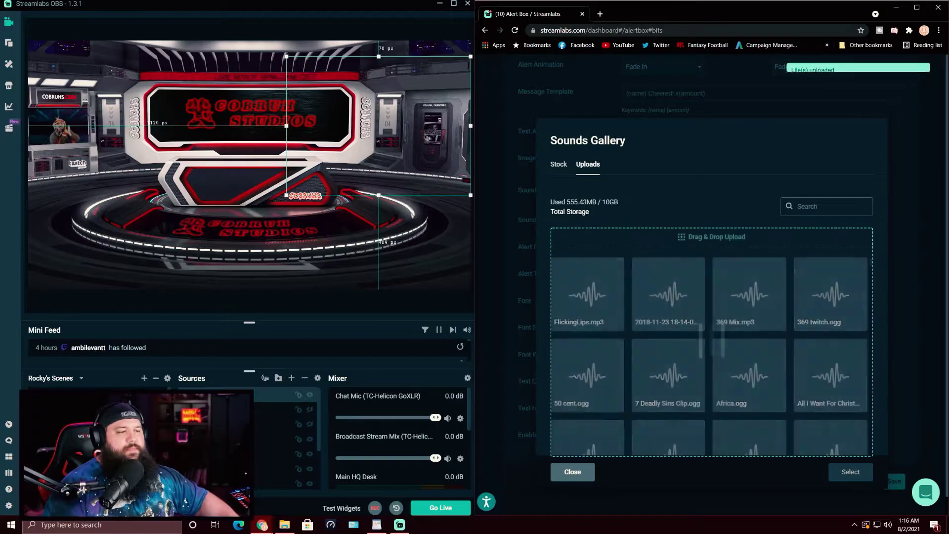
{"action": "left_click", "coordinate": [587, 295]}
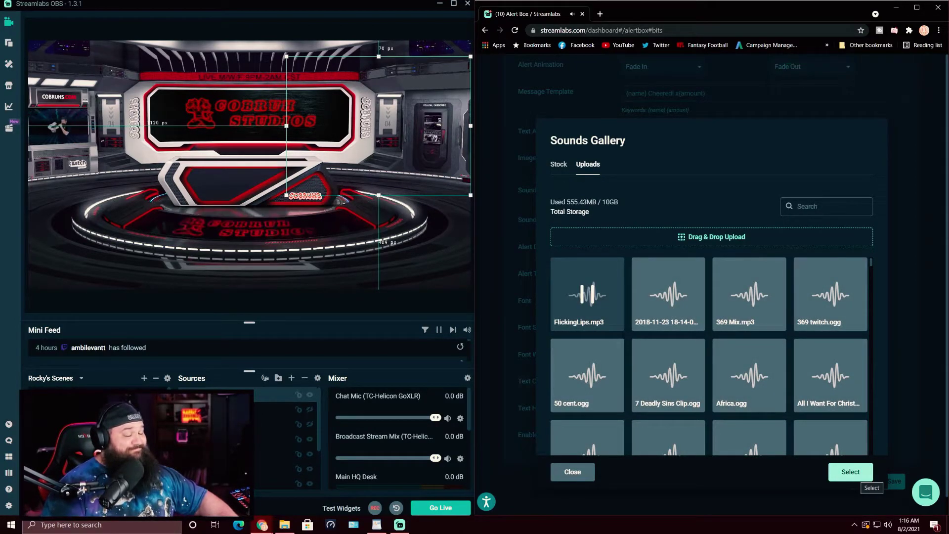
{"action": "left_click", "coordinate": [861, 478]}
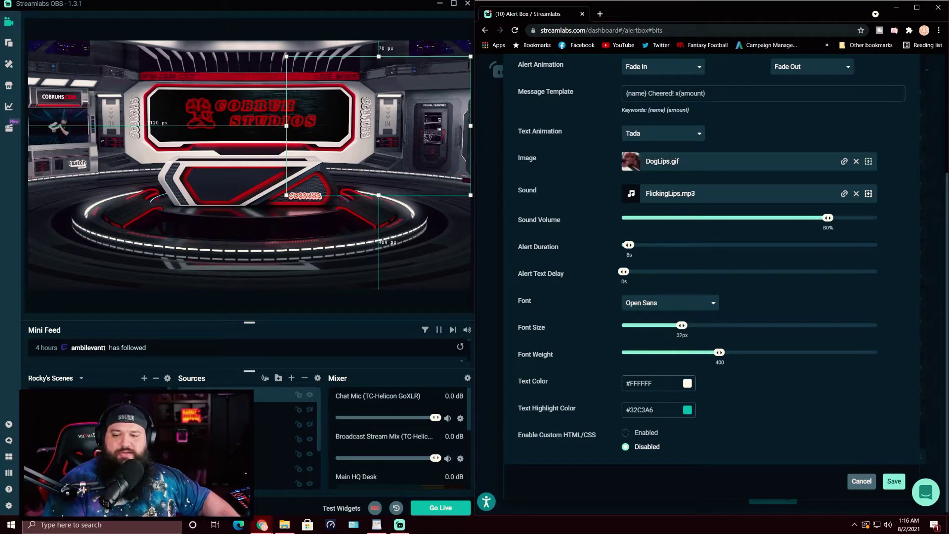
Shorten the 6969 variation's alert duration to 3 seconds and save the variation
{"action": "key", "text": "alt+Tab"}
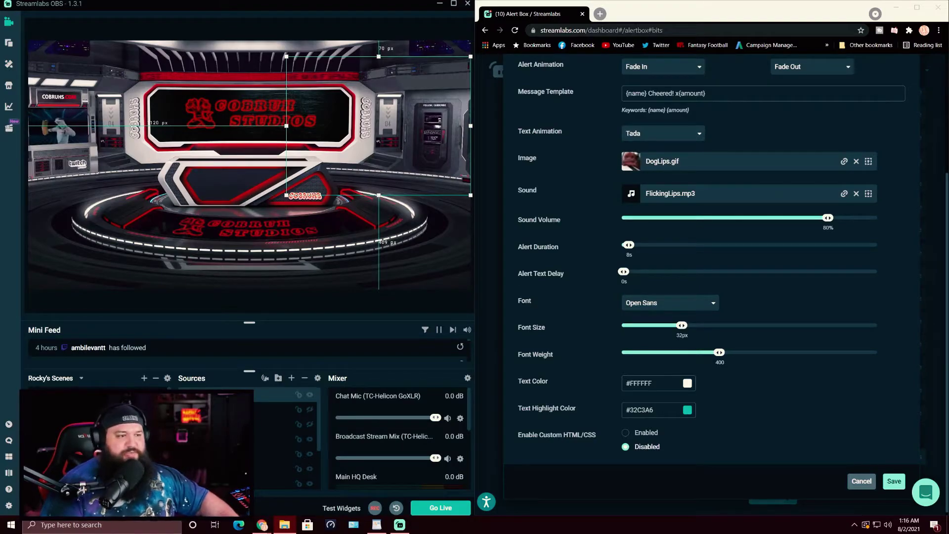
{"action": "left_click_drag", "start_coordinate": [628, 245], "coordinate": [627, 244]}
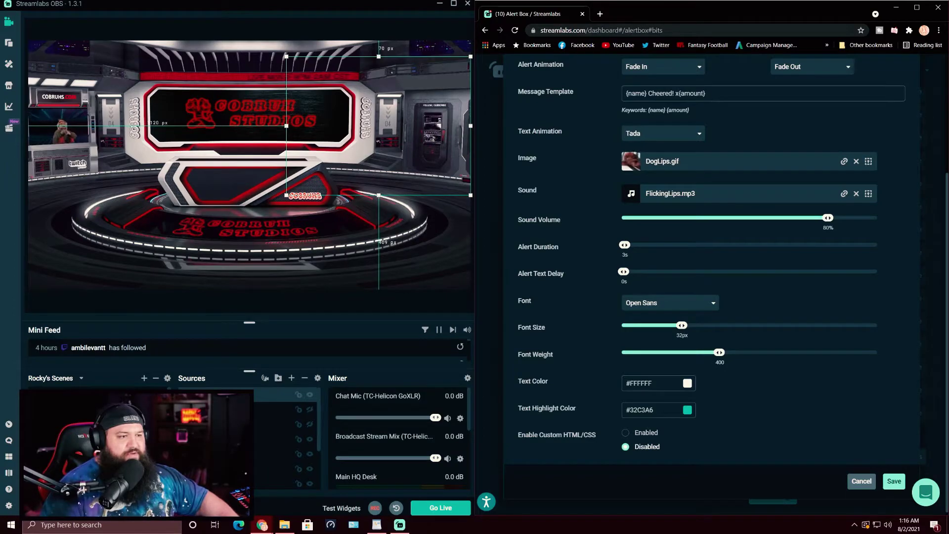
{"action": "scroll", "coordinate": [712, 276], "scroll_direction": "down", "scroll_amount": 1}
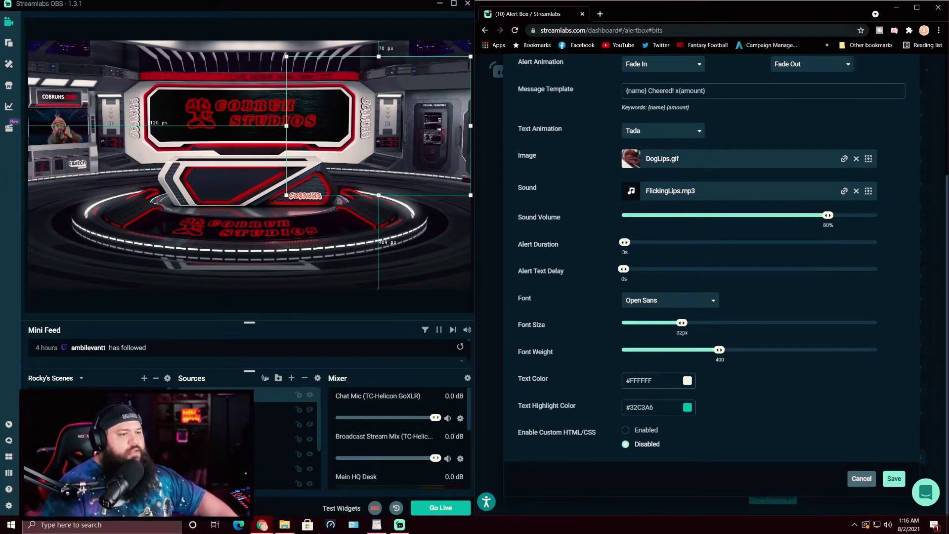
{"action": "scroll", "coordinate": [712, 285], "scroll_direction": "up", "scroll_amount": 3}
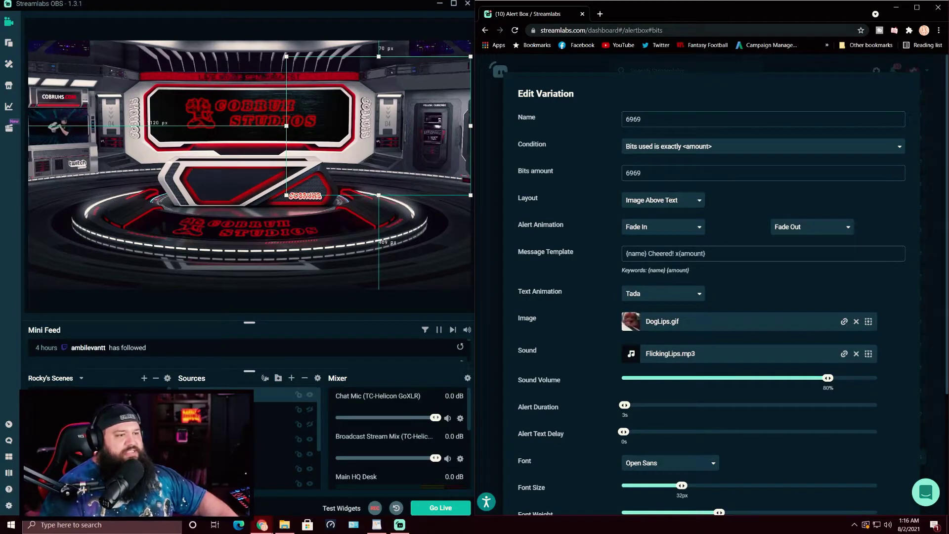
{"action": "scroll", "coordinate": [712, 284], "scroll_direction": "down", "scroll_amount": 3}
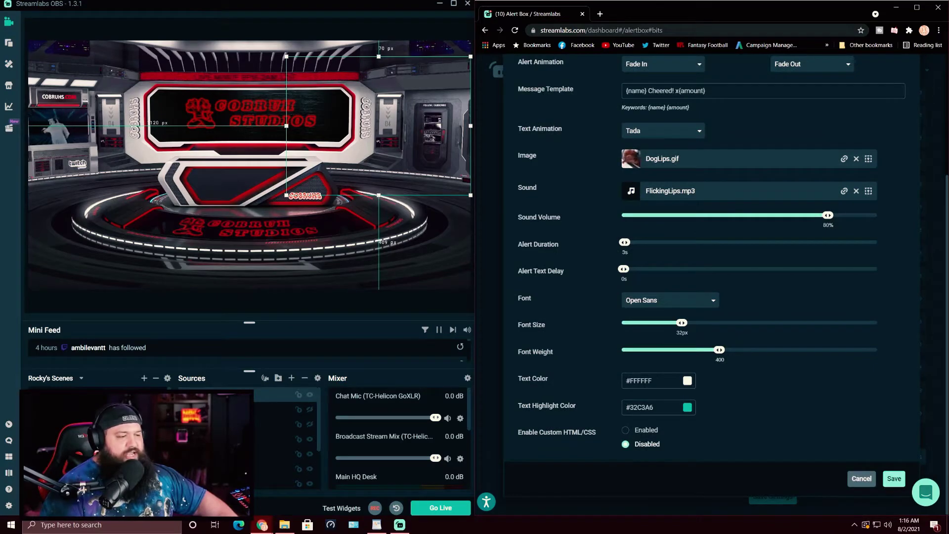
{"action": "left_click", "coordinate": [893, 478]}
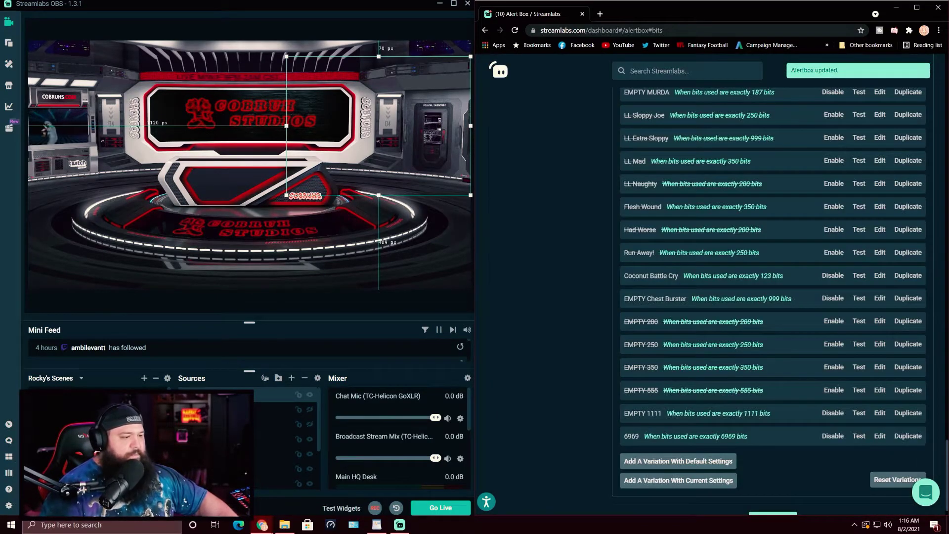
Test-fire the 6969 bits variation twice and watch it play in the scene preview
{"action": "scroll", "coordinate": [859, 413], "scroll_direction": "down", "scroll_amount": 1}
{"action": "left_click", "coordinate": [859, 413]}
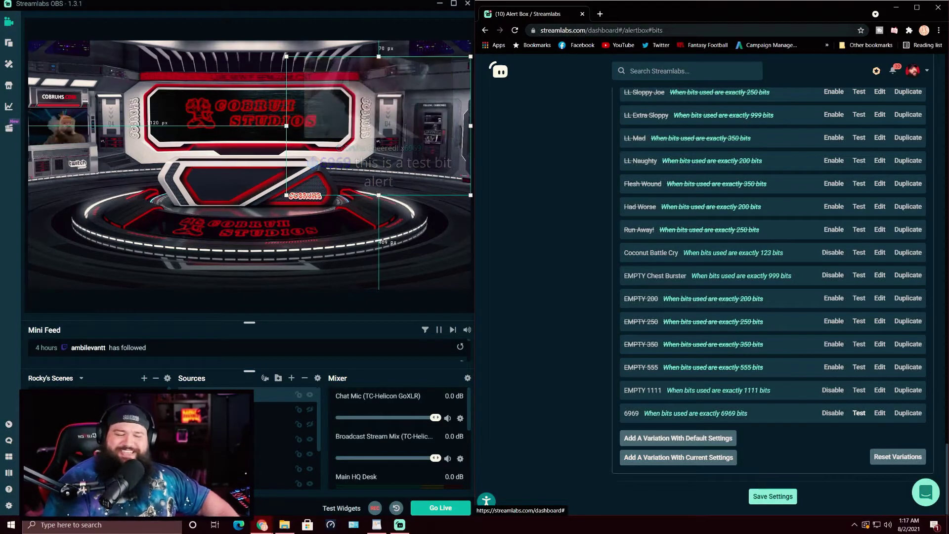
{"action": "left_click", "coordinate": [859, 413]}
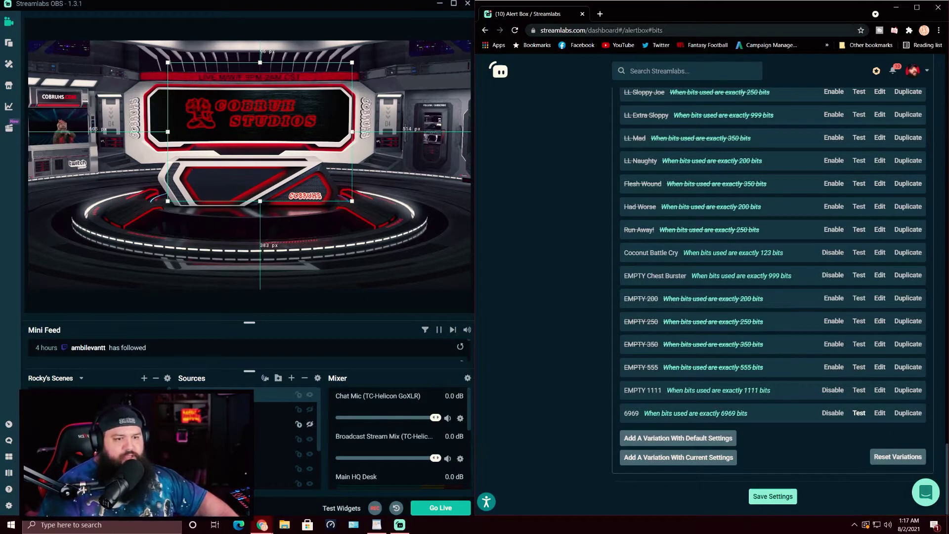
{"action": "scroll", "coordinate": [772, 297], "scroll_direction": "up", "scroll_amount": 8}
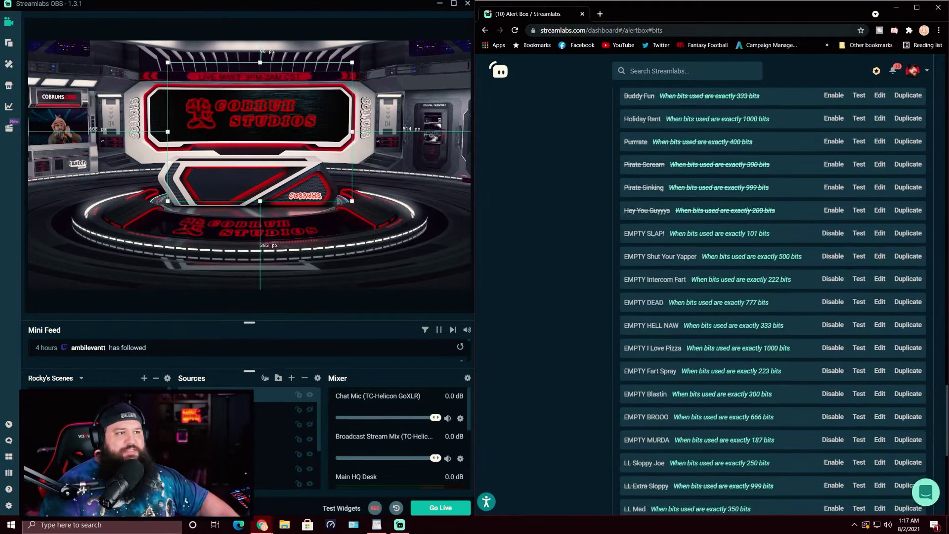
{"action": "scroll", "coordinate": [772, 297], "scroll_direction": "up", "scroll_amount": 20}
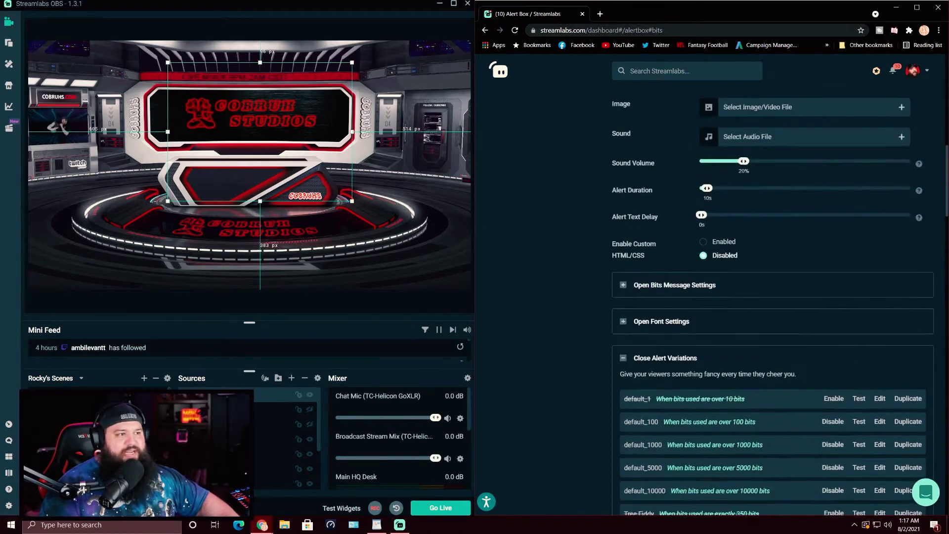
{"action": "scroll", "coordinate": [709, 292], "scroll_direction": "up", "scroll_amount": 15}
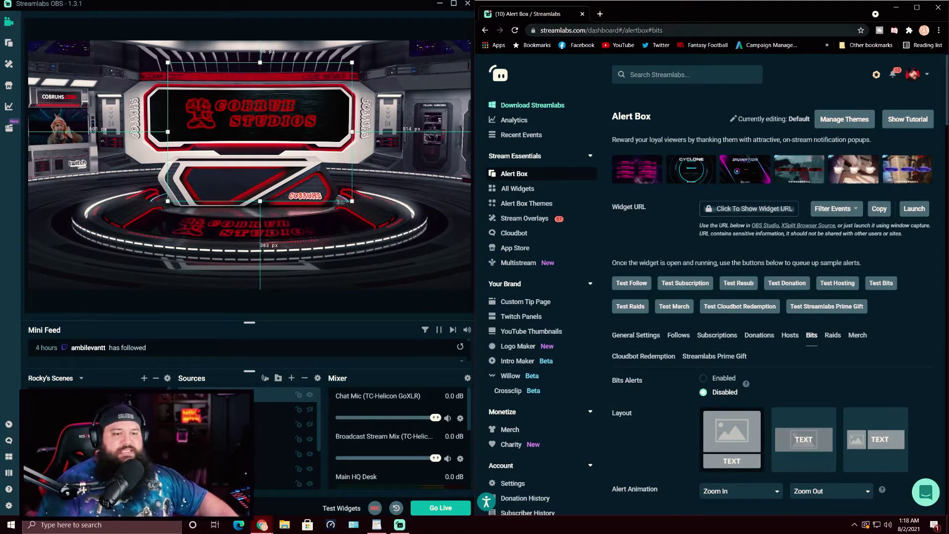
Rename the alert source to 'Bit Alerts'
{"action": "right_click", "coordinate": [227, 94]}
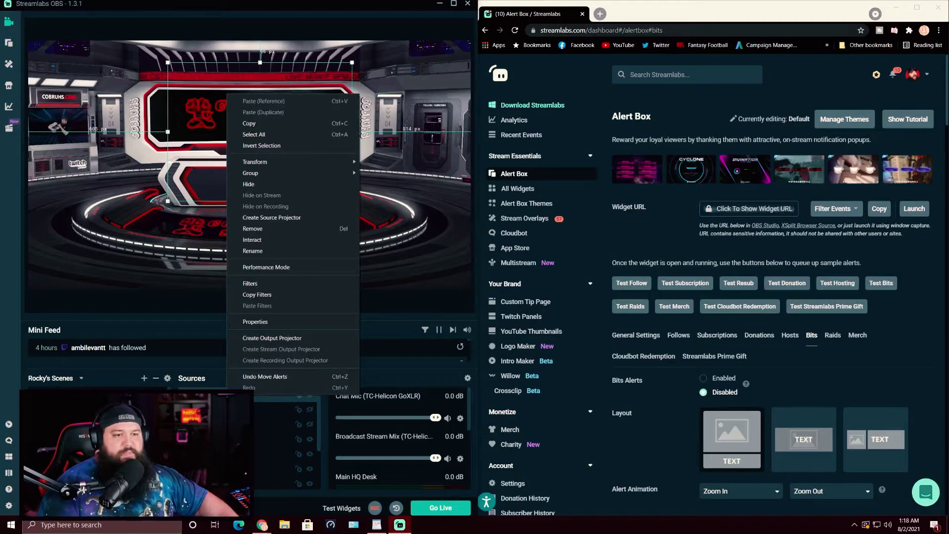
{"action": "left_click", "coordinate": [253, 251]}
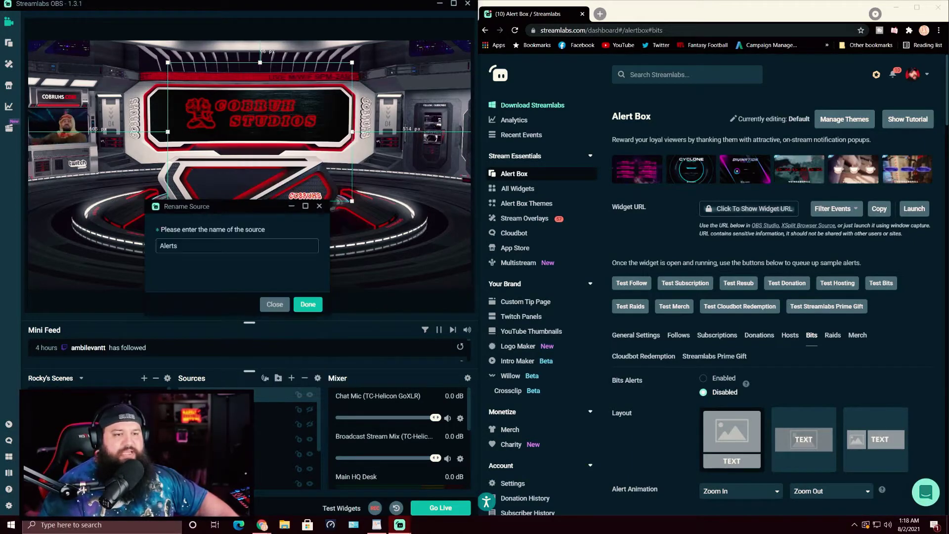
{"action": "type", "text": "B"}
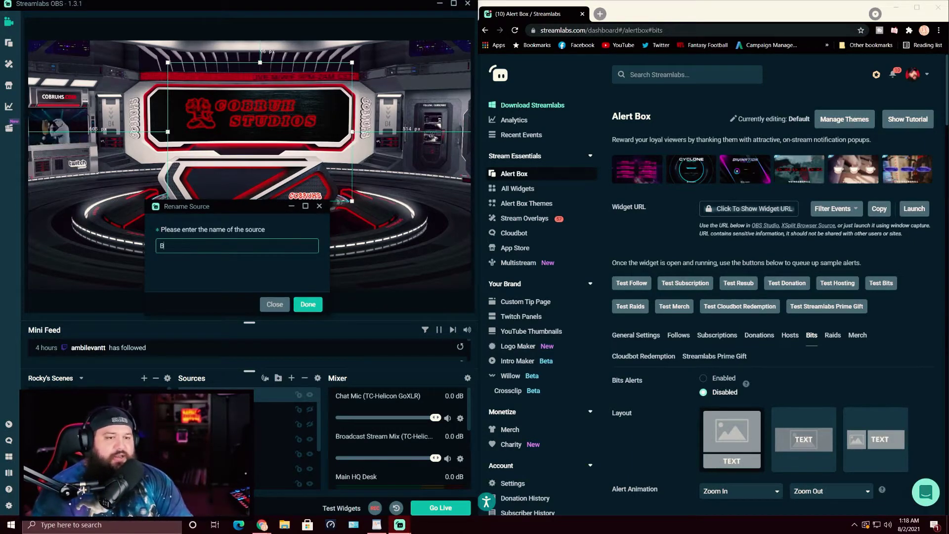
{"action": "type", "text": "it Alerts"}
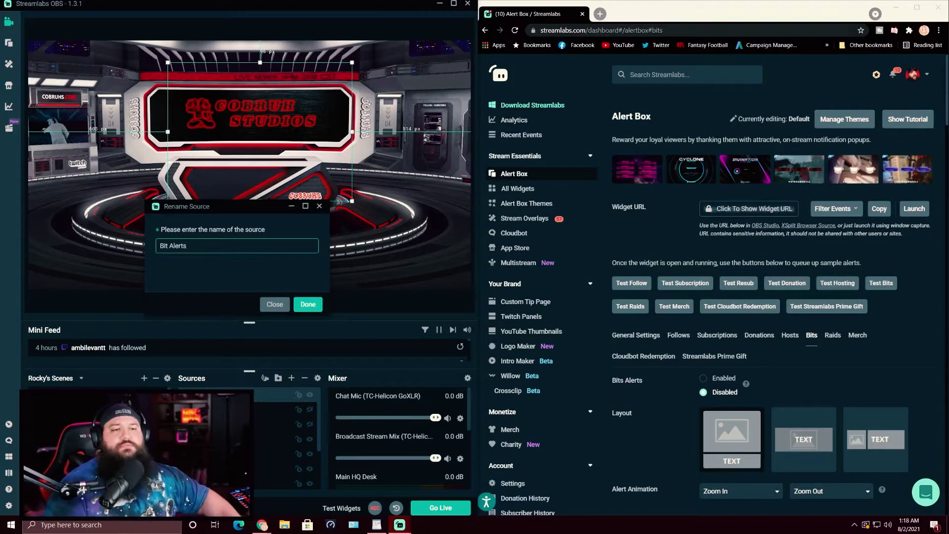
{"action": "key", "text": "Return"}
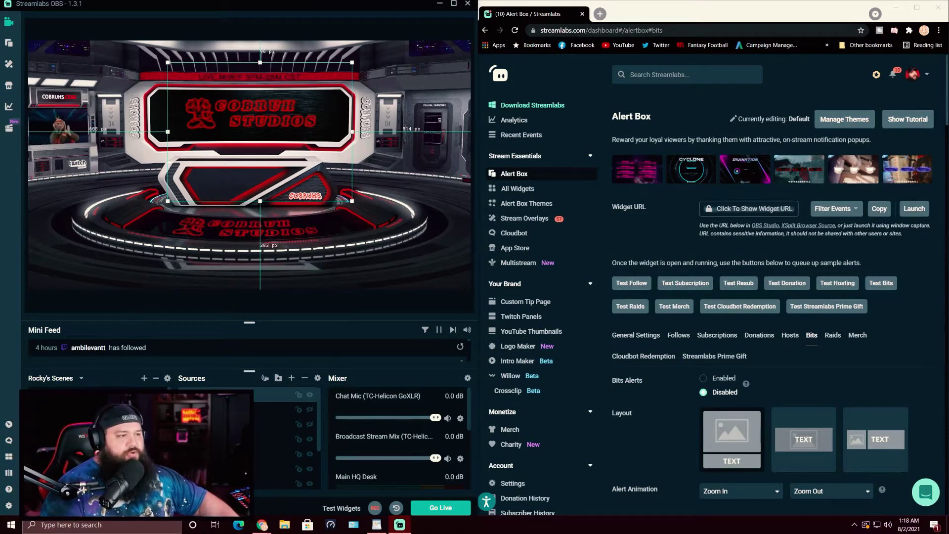
Uncheck all event types except Bits in Filter Events, then copy the widget URL
{"action": "left_click", "coordinate": [835, 208]}
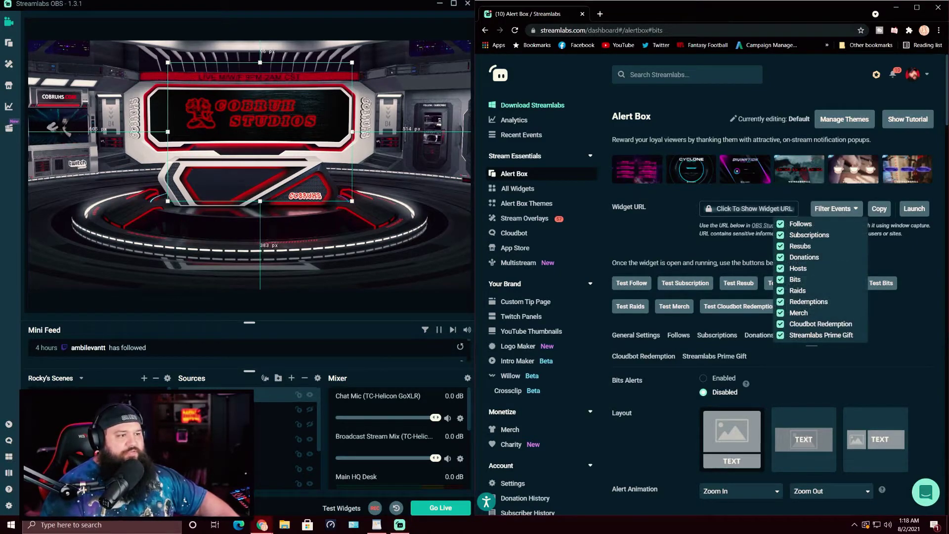
{"action": "left_click", "coordinate": [780, 224]}
{"action": "left_click", "coordinate": [780, 235]}
{"action": "left_click", "coordinate": [781, 246]}
{"action": "left_click", "coordinate": [780, 257]}
{"action": "left_click", "coordinate": [780, 268]}
{"action": "left_click", "coordinate": [780, 290]}
{"action": "left_click", "coordinate": [780, 301]}
{"action": "left_click", "coordinate": [780, 312]}
{"action": "left_click", "coordinate": [780, 323]}
{"action": "left_click", "coordinate": [780, 335]}
{"action": "left_click", "coordinate": [836, 209]}
{"action": "left_click", "coordinate": [836, 208]}
{"action": "left_click", "coordinate": [836, 209]}
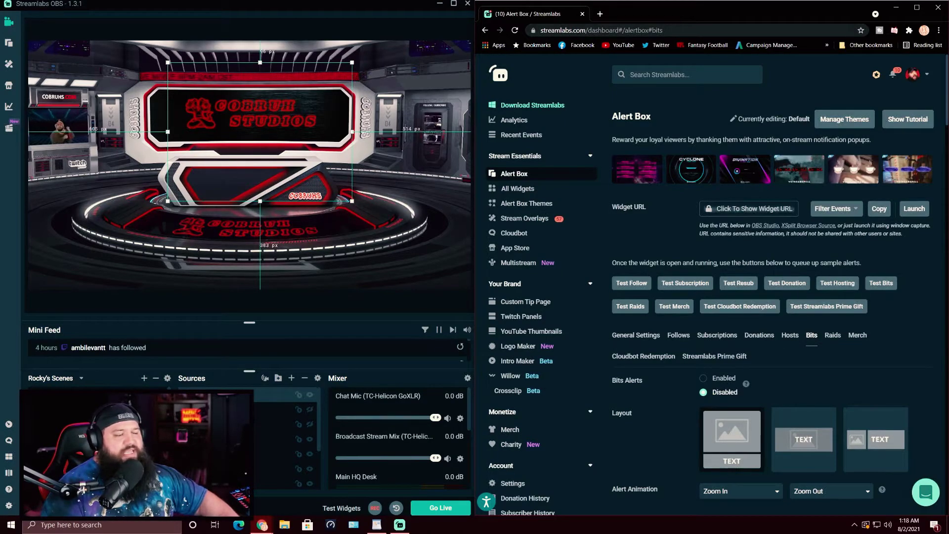
{"action": "left_click", "coordinate": [878, 208]}
Replace the Bit Alerts browser source's URL with the copied bits-only widget URL
{"action": "left_click", "coordinate": [277, 395]}
{"action": "right_click", "coordinate": [232, 398]}
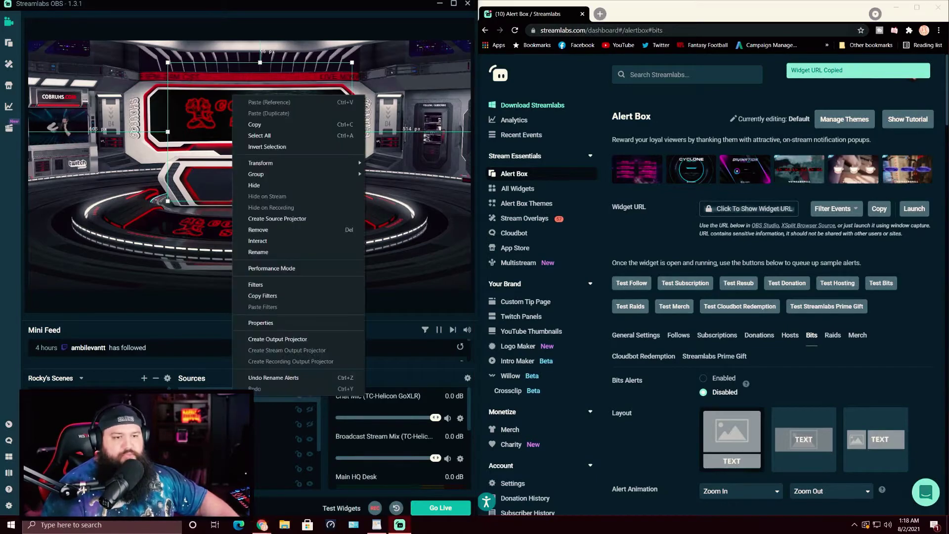
{"action": "left_click", "coordinate": [257, 322]}
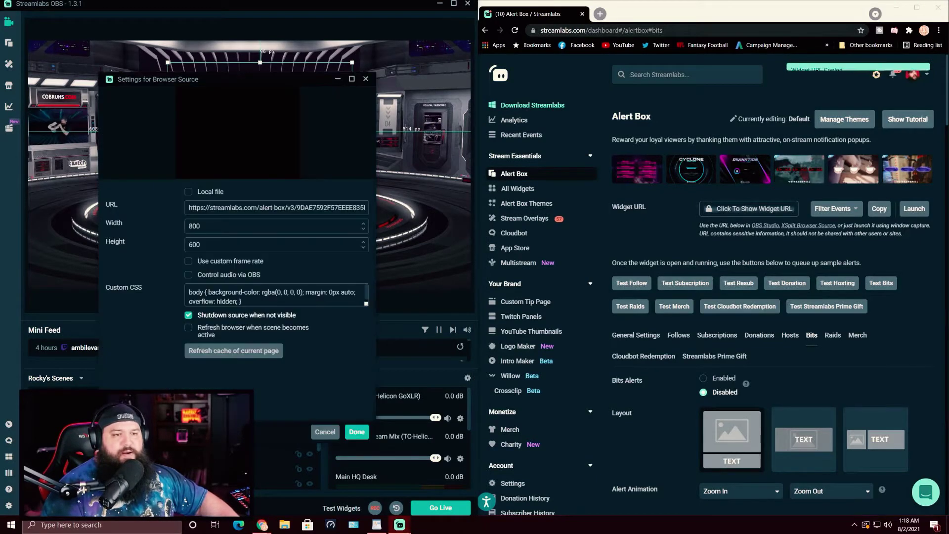
{"action": "double_click", "coordinate": [266, 208]}
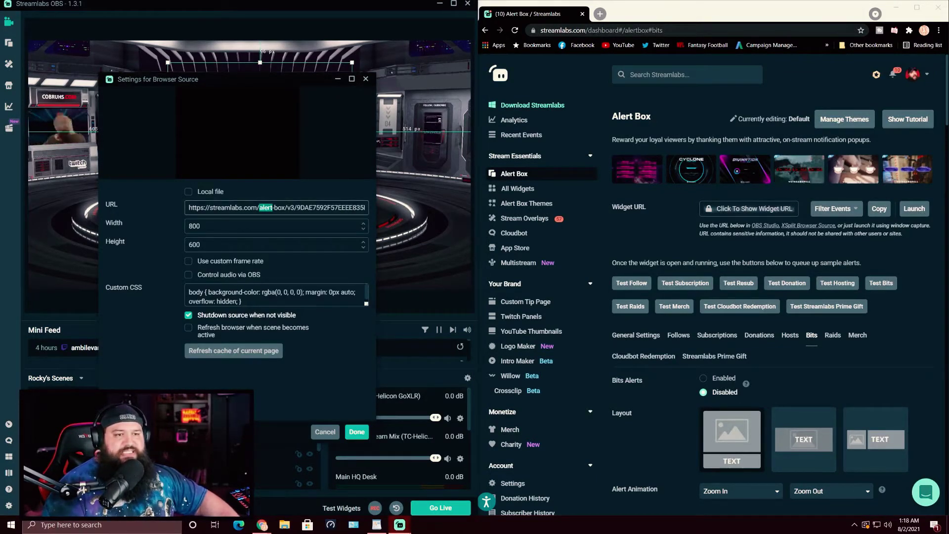
{"action": "key", "text": "ctrl+a"}
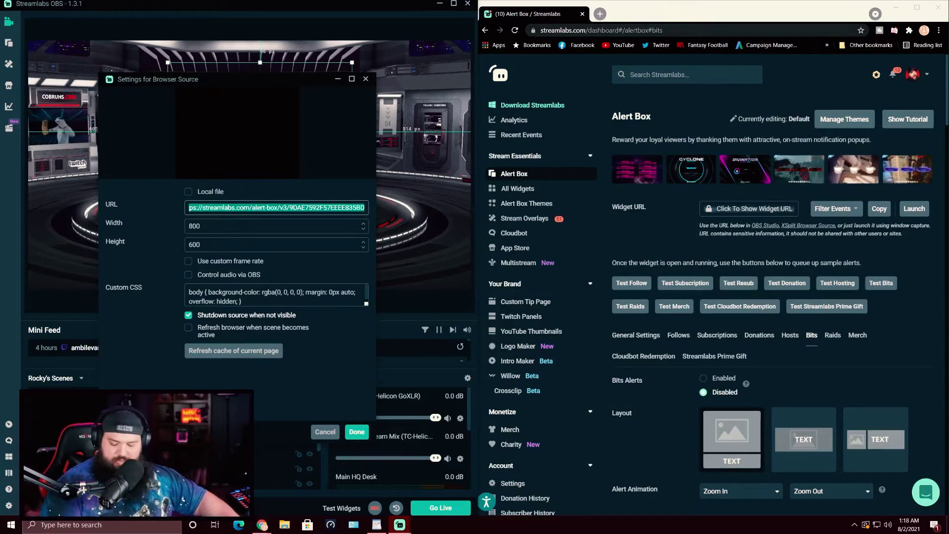
{"action": "key", "text": "ctrl+v"}
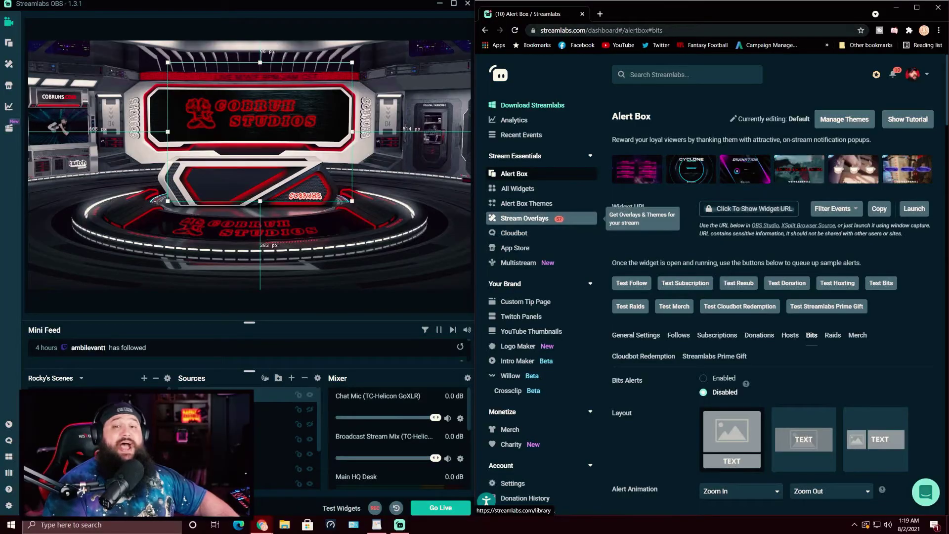
Test the 6969 variation and move the alert source down onto the lower stage
{"action": "left_click", "coordinate": [881, 284]}
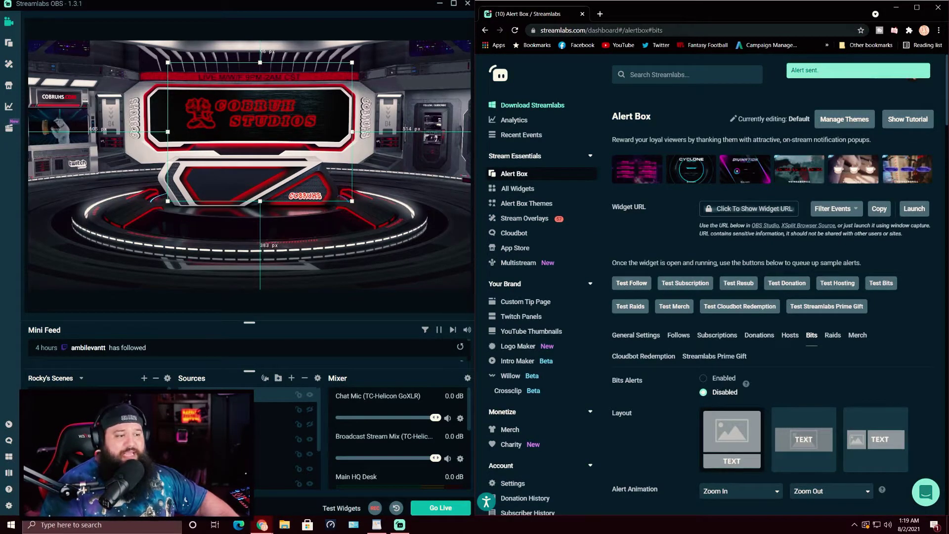
{"action": "scroll", "coordinate": [771, 296], "scroll_direction": "down", "scroll_amount": 4}
{"action": "scroll", "coordinate": [771, 296], "scroll_direction": "down", "scroll_amount": 4}
{"action": "scroll", "coordinate": [771, 297], "scroll_direction": "up", "scroll_amount": 6}
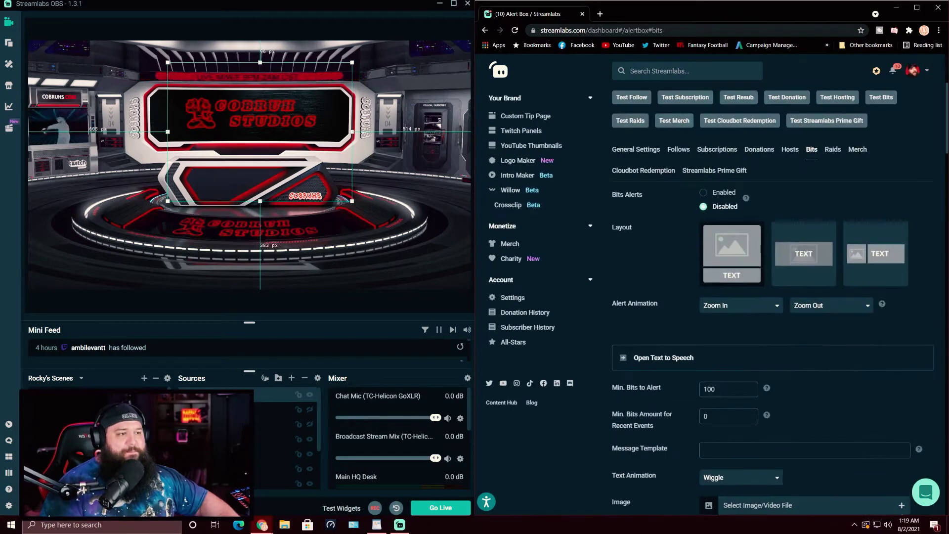
{"action": "scroll", "coordinate": [859, 413], "scroll_direction": "down", "scroll_amount": 15}
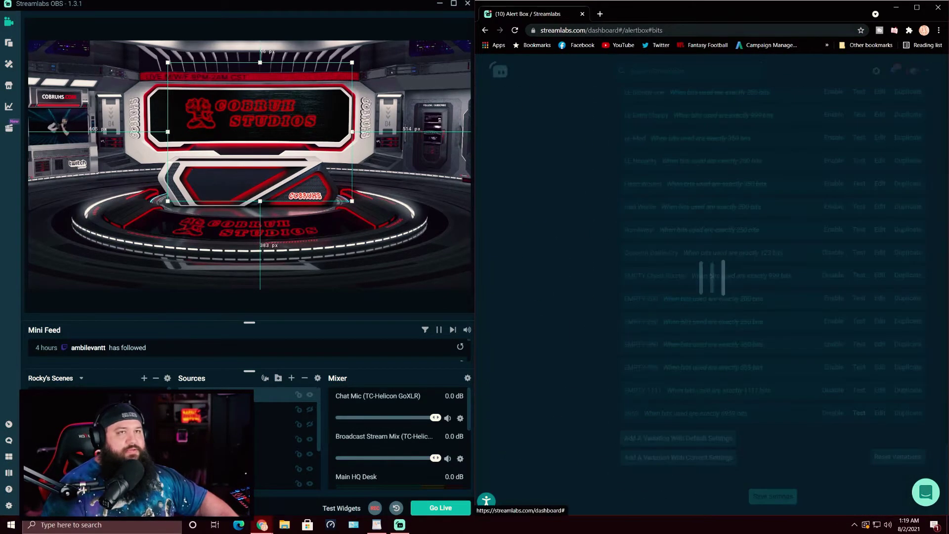
{"action": "left_click", "coordinate": [859, 412]}
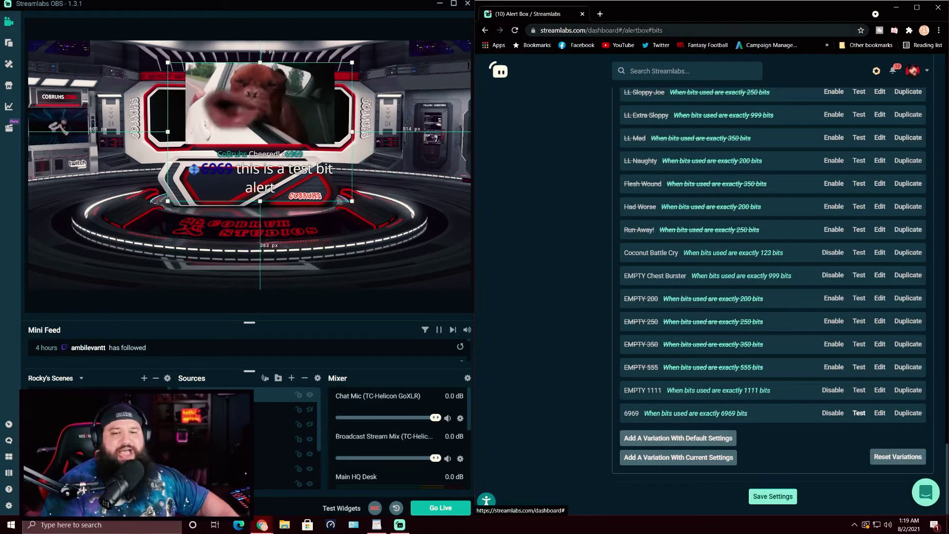
{"action": "left_click_drag", "start_coordinate": [267, 134], "coordinate": [257, 220]}
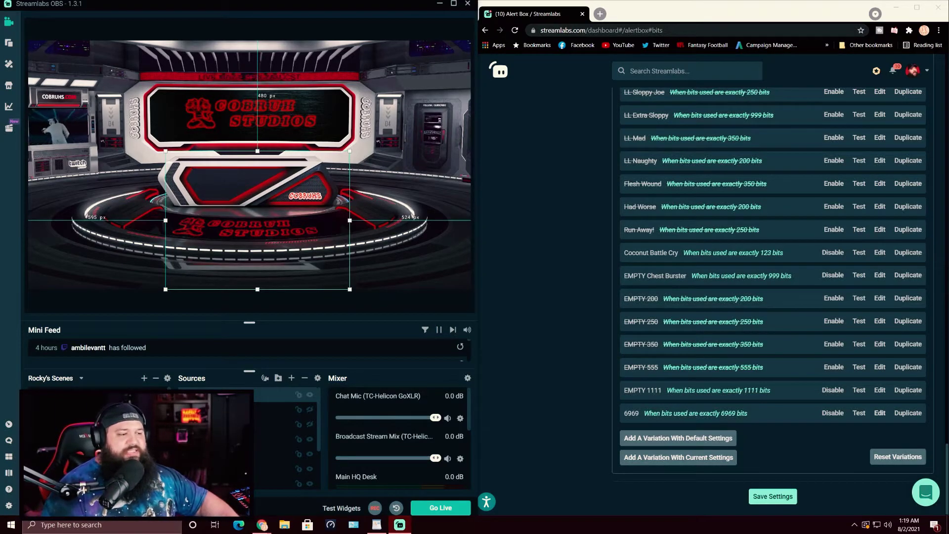
Set the 6969 variation's animations to Slide In Up and Slide Out Down
{"action": "left_click", "coordinate": [880, 412]}
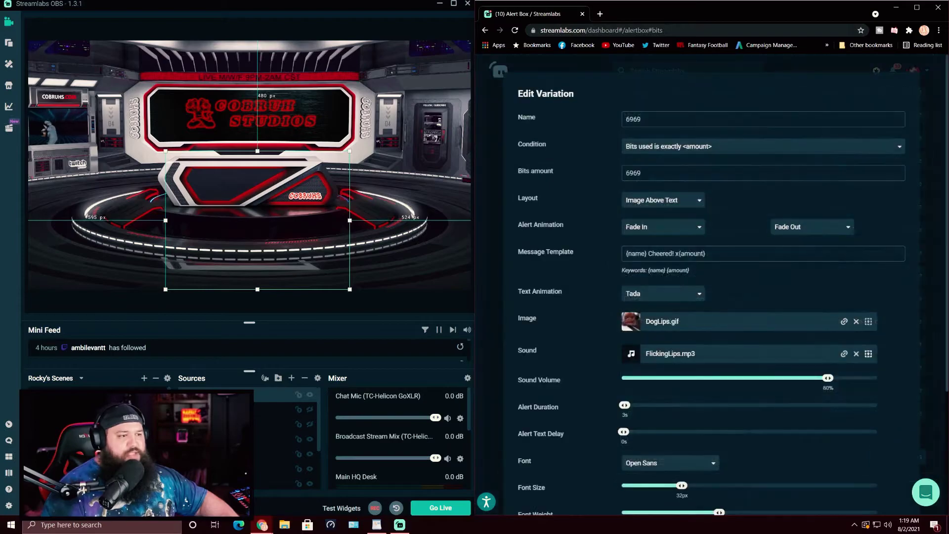
{"action": "left_click", "coordinate": [663, 227]}
{"action": "scroll", "coordinate": [661, 296], "scroll_direction": "down", "scroll_amount": 1}
{"action": "scroll", "coordinate": [662, 296], "scroll_direction": "down", "scroll_amount": 5}
{"action": "scroll", "coordinate": [662, 297], "scroll_direction": "down", "scroll_amount": 1}
{"action": "left_click", "coordinate": [650, 325]}
{"action": "left_click", "coordinate": [811, 227]}
{"action": "scroll", "coordinate": [810, 296], "scroll_direction": "down", "scroll_amount": 3}
{"action": "scroll", "coordinate": [810, 297], "scroll_direction": "down", "scroll_amount": 4}
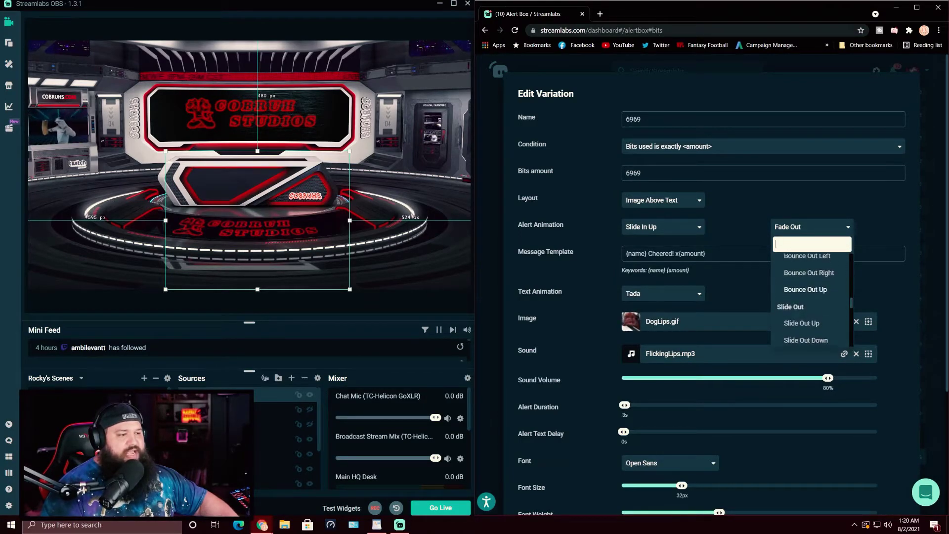
{"action": "left_click", "coordinate": [806, 295]}
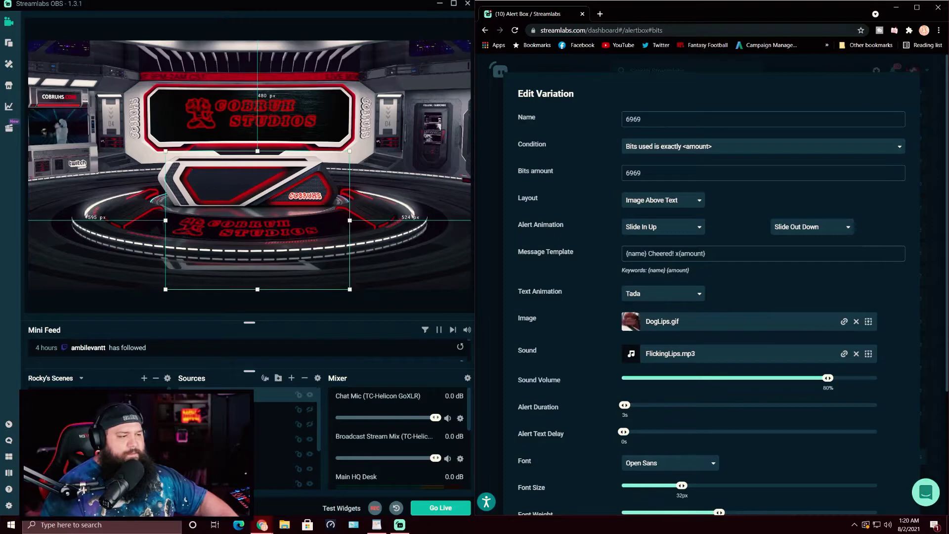
Save the edited variation and then the alert box settings
{"action": "scroll", "coordinate": [889, 445], "scroll_direction": "down", "scroll_amount": 3}
{"action": "left_click", "coordinate": [894, 475]}
{"action": "left_click", "coordinate": [772, 496]}
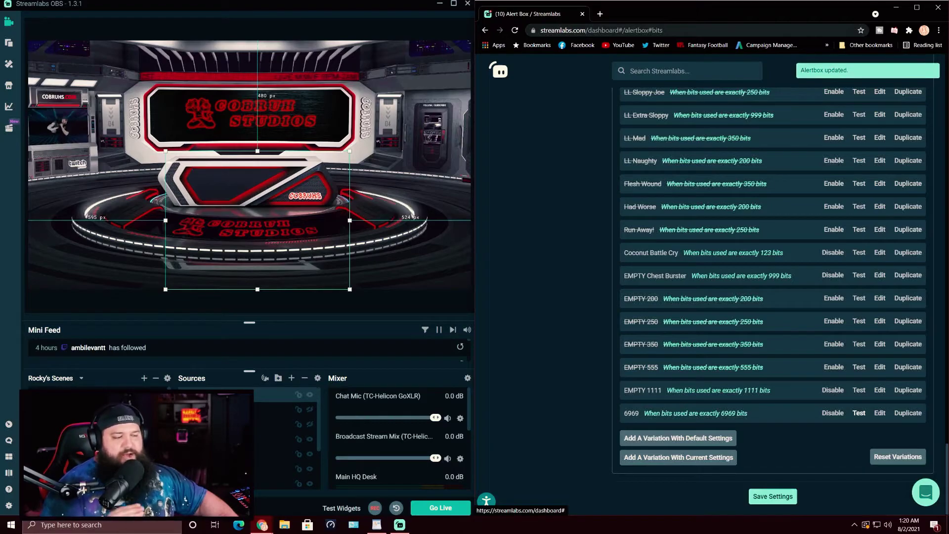
Test the updated 6969 bits variation
{"action": "left_click", "coordinate": [858, 413]}
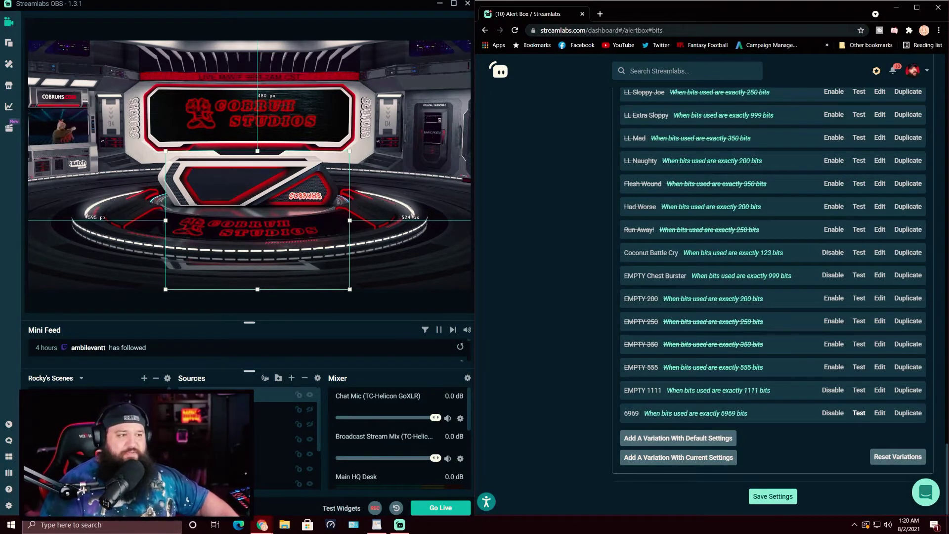
{"action": "scroll", "coordinate": [772, 301], "scroll_direction": "up", "scroll_amount": 10}
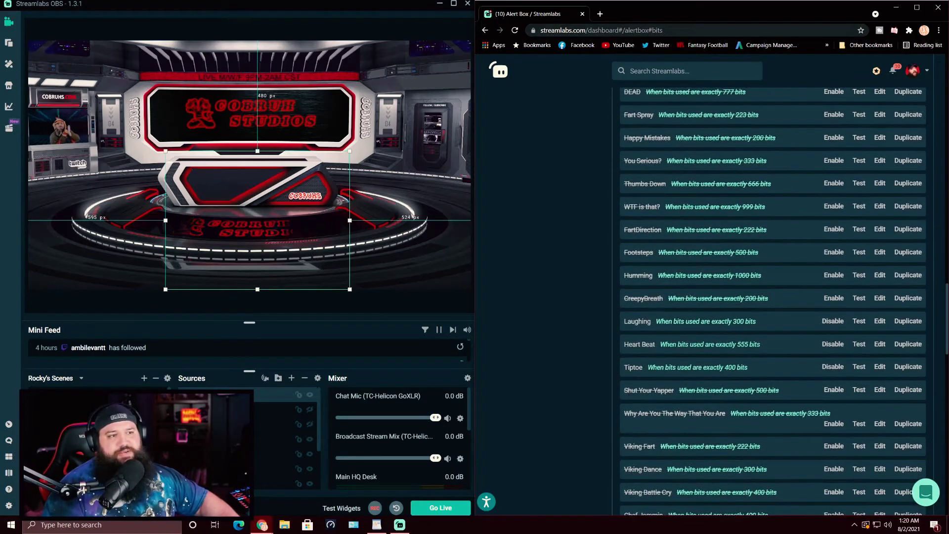
{"action": "scroll", "coordinate": [772, 301], "scroll_direction": "up", "scroll_amount": 8}
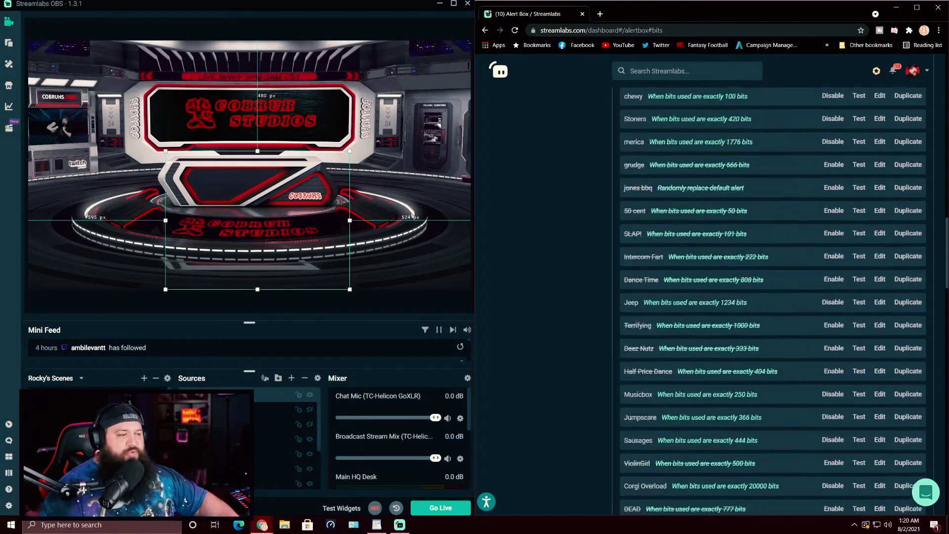
{"action": "scroll", "coordinate": [772, 301], "scroll_direction": "up", "scroll_amount": 20}
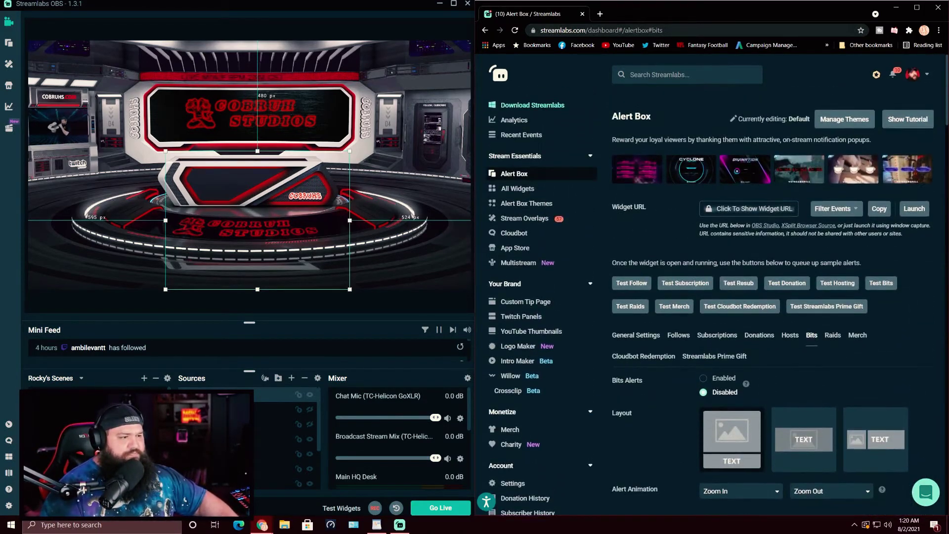
Adjust Filter Events to follows only and copy the widget URL
{"action": "left_click", "coordinate": [837, 208]}
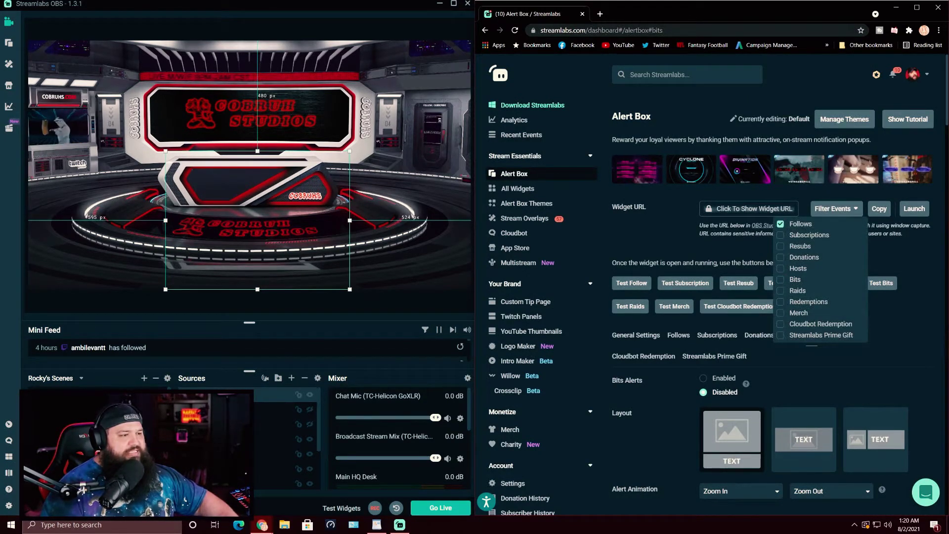
{"action": "left_click", "coordinate": [836, 209]}
{"action": "left_click", "coordinate": [836, 209]}
{"action": "left_click", "coordinate": [836, 209]}
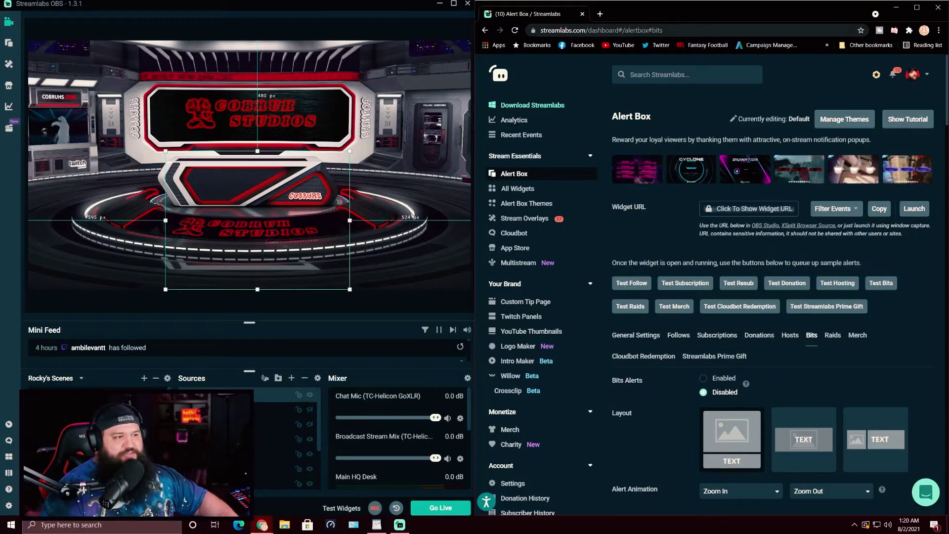
{"action": "left_click", "coordinate": [879, 209]}
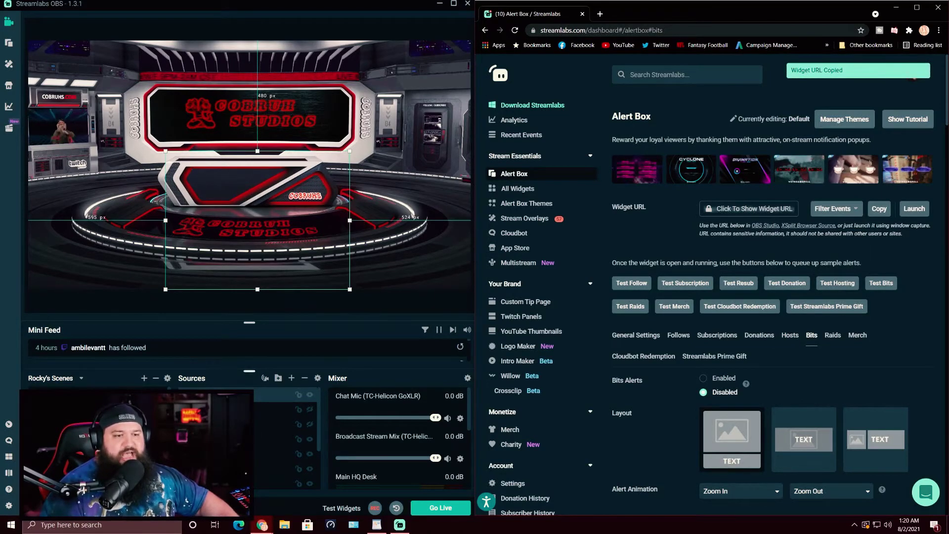
Start adding a Browser Source to the scene
{"action": "left_click", "coordinate": [291, 378]}
{"action": "left_click_drag", "start_coordinate": [253, 116], "coordinate": [427, 107]}
{"action": "left_click", "coordinate": [204, 259]}
Create a new browser source named 'Follow Alerts'
{"action": "left_click", "coordinate": [660, 388]}
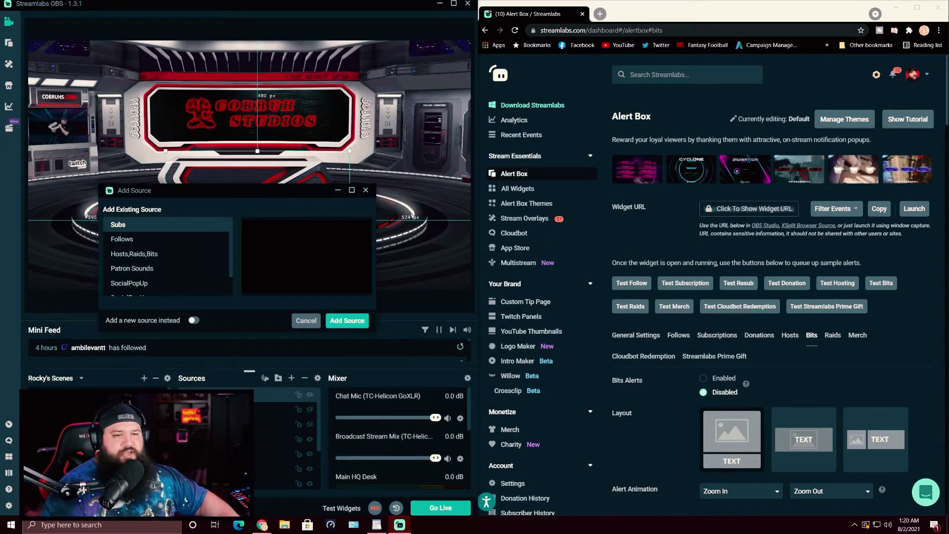
{"action": "left_click", "coordinate": [193, 321]}
{"action": "triple_click", "coordinate": [130, 239]}
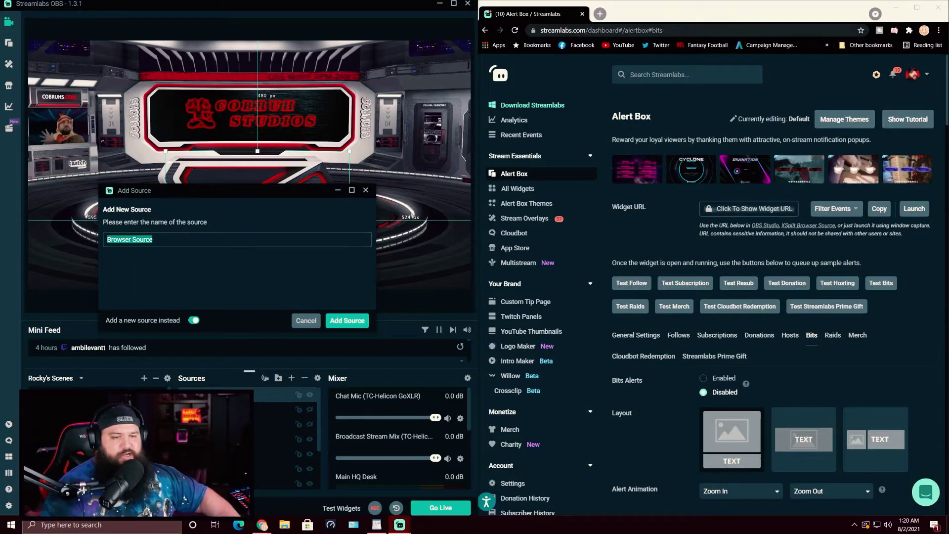
{"action": "type", "text": "Follow Alerts"}
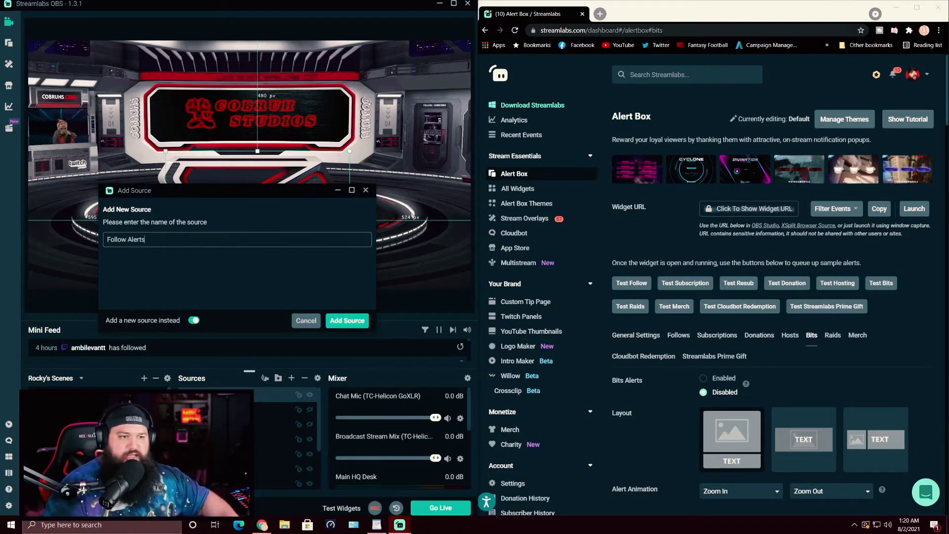
{"action": "key", "text": "Return"}
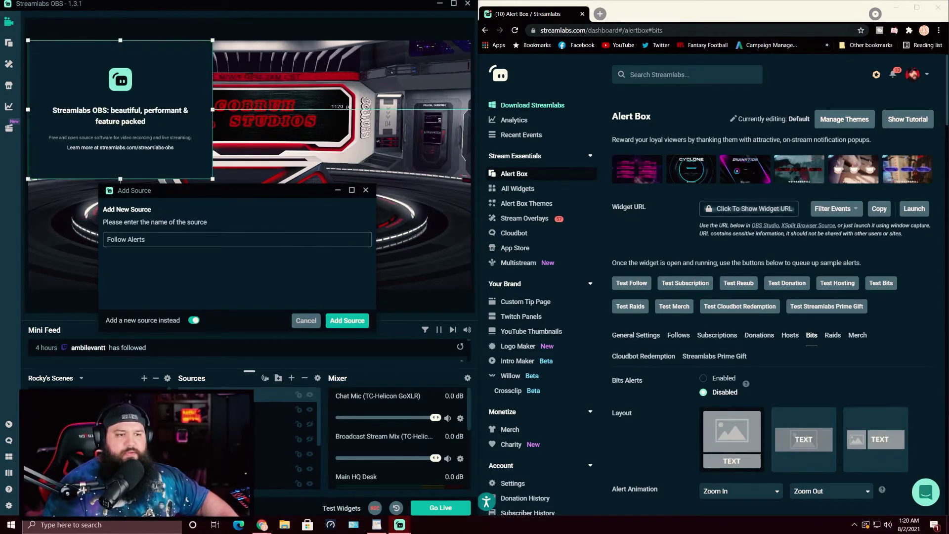
Paste the follows-only widget URL into its URL field and shrink it to a small box
{"action": "triple_click", "coordinate": [246, 207]}
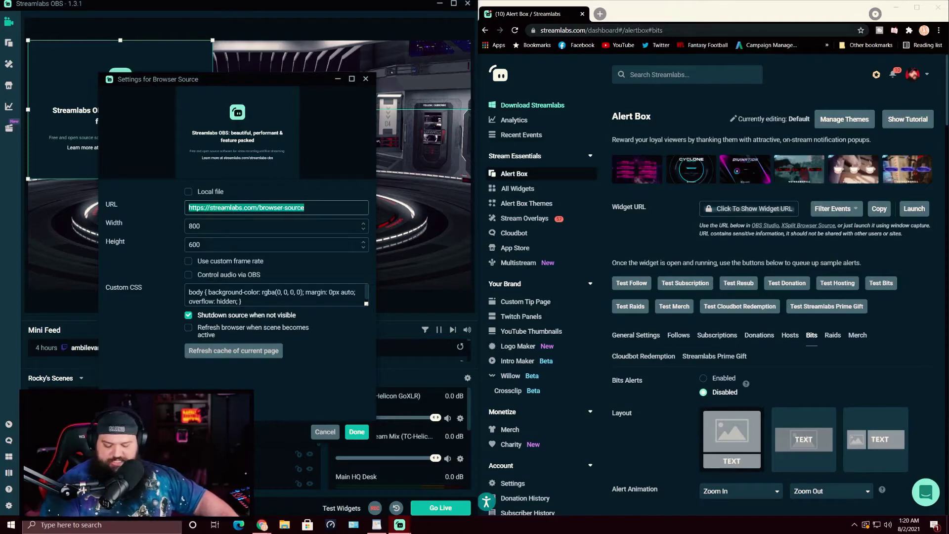
{"action": "key", "text": "ctrl+v"}
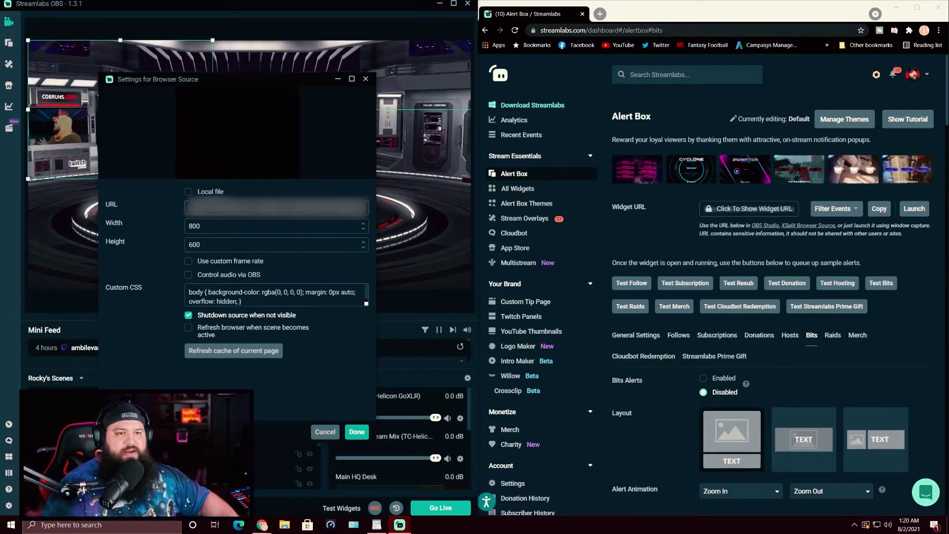
{"action": "key", "text": "Return"}
{"action": "left_click_drag", "start_coordinate": [212, 179], "coordinate": [133, 119]}
{"action": "left_click", "coordinate": [208, 178]}
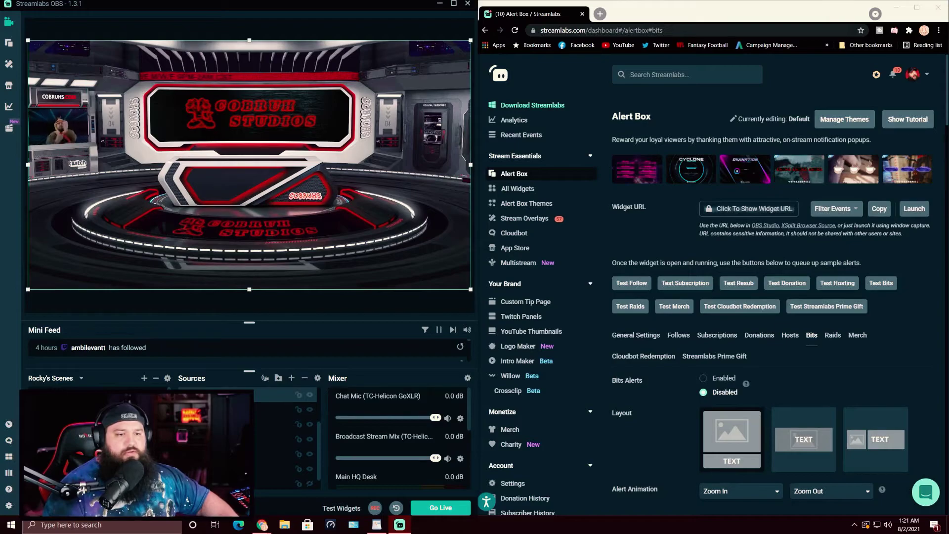
Move the Follow Alerts source to the canvas's top-right and send a test bits alert
{"action": "scroll", "coordinate": [237, 424], "scroll_direction": "up", "scroll_amount": 2}
{"action": "left_click", "coordinate": [237, 394]}
{"action": "left_click_drag", "start_coordinate": [81, 80], "coordinate": [414, 80]}
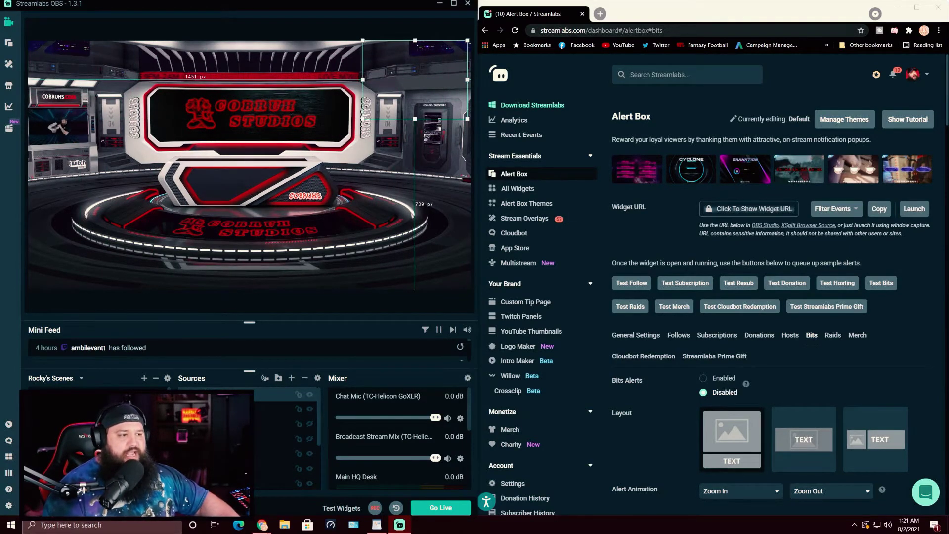
{"action": "scroll", "coordinate": [711, 296], "scroll_direction": "down", "scroll_amount": 2}
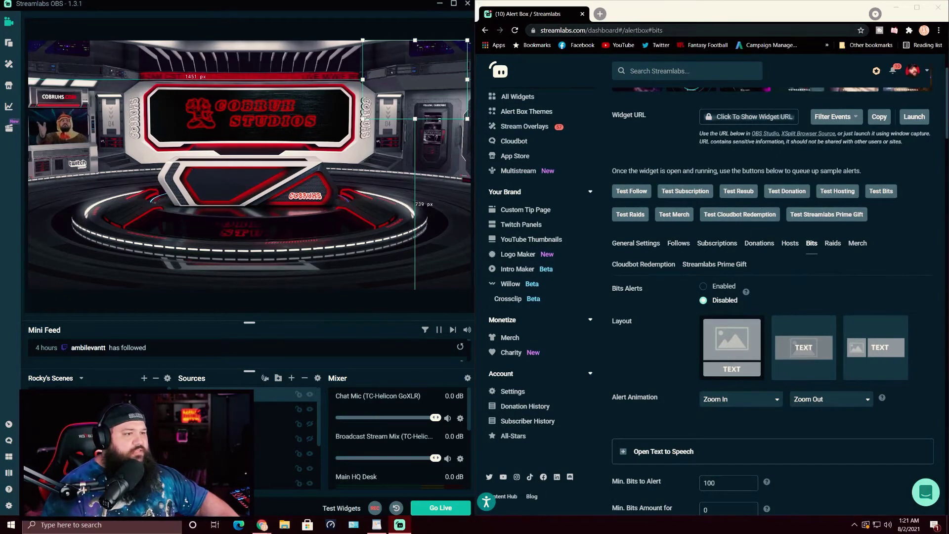
{"action": "left_click", "coordinate": [631, 191]}
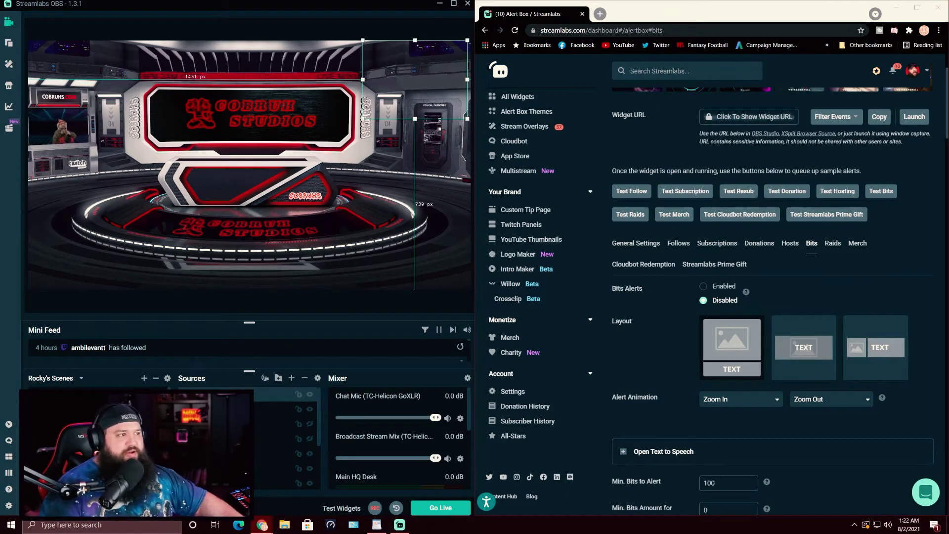
Search Google Images for animated 'funny gif transparent' results
{"action": "left_click_drag", "start_coordinate": [948, 148], "coordinate": [317, 1]}
{"action": "type", "text": "f"}
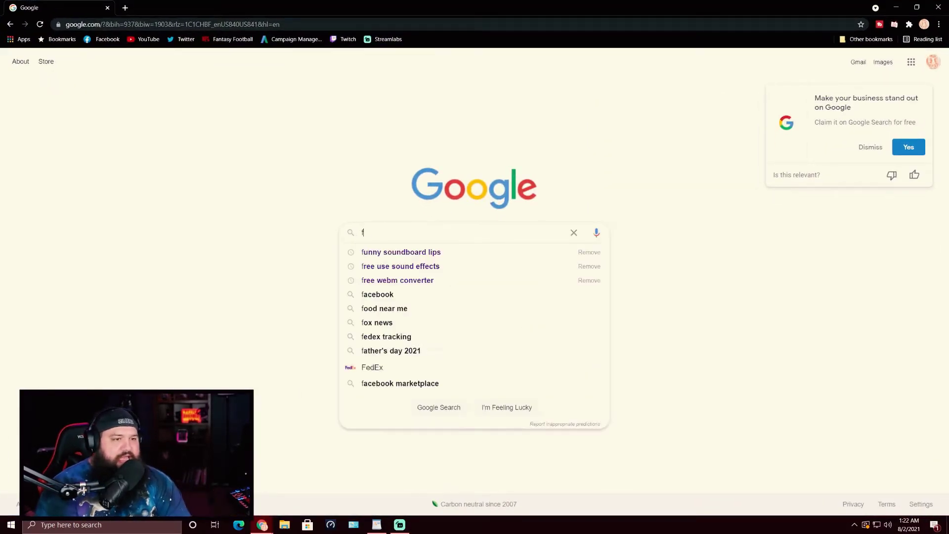
{"action": "type", "text": "unny gif trans"}
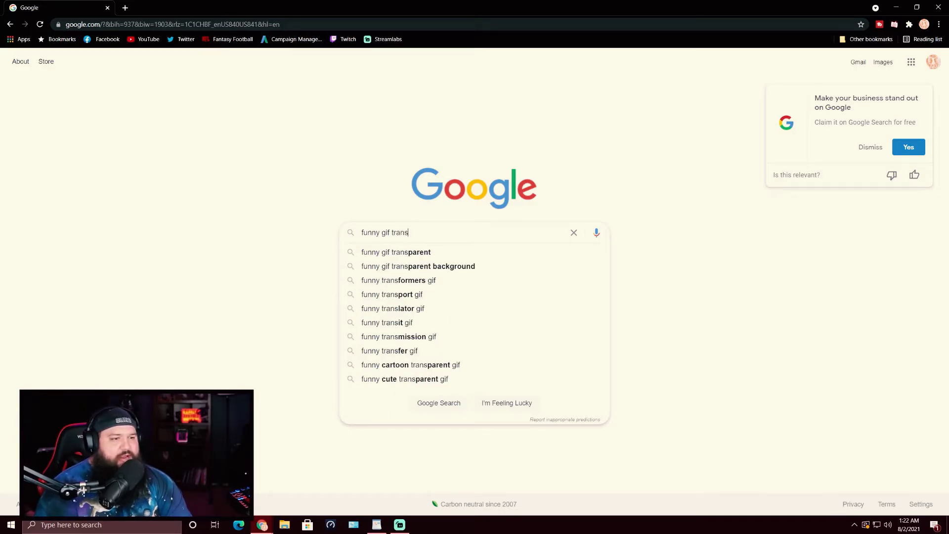
{"action": "type", "text": "parent"}
{"action": "key", "text": "Return"}
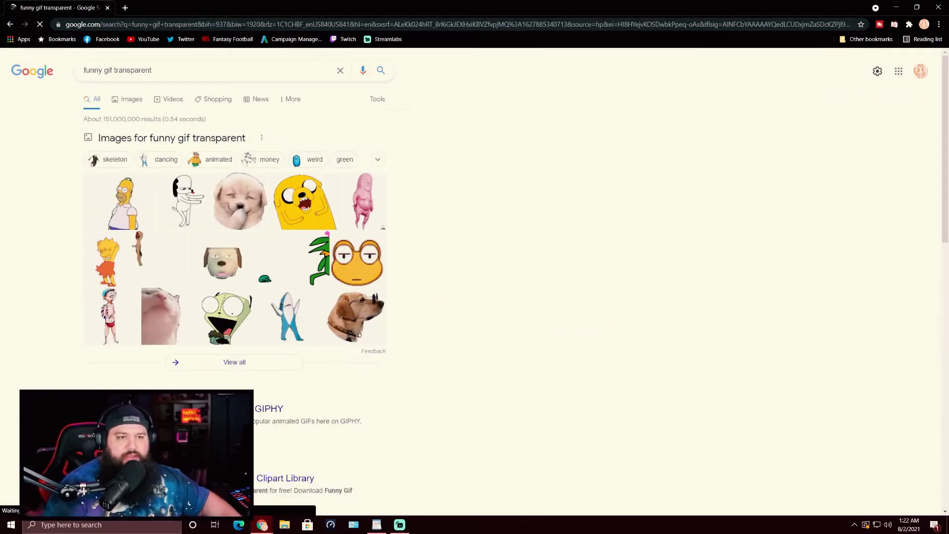
{"action": "left_click", "coordinate": [128, 99]}
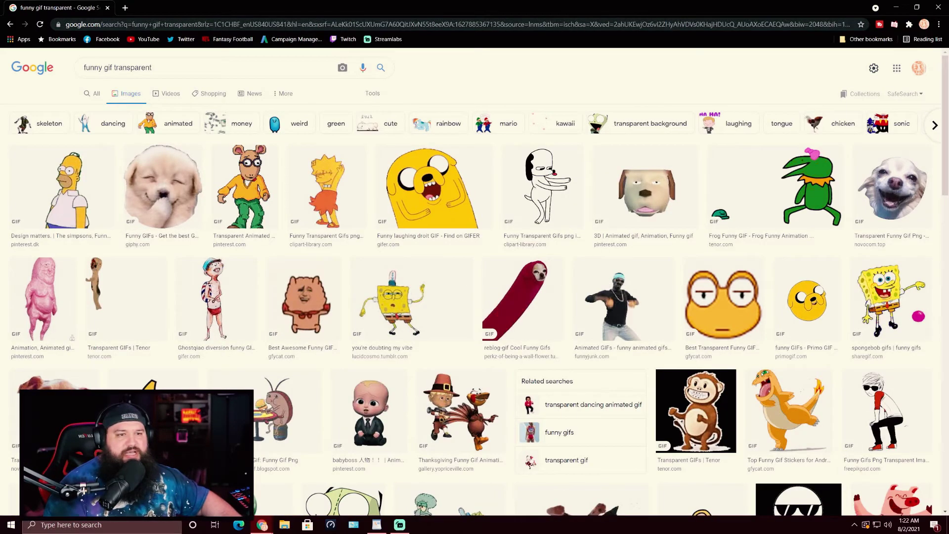
{"action": "left_click", "coordinate": [178, 123]}
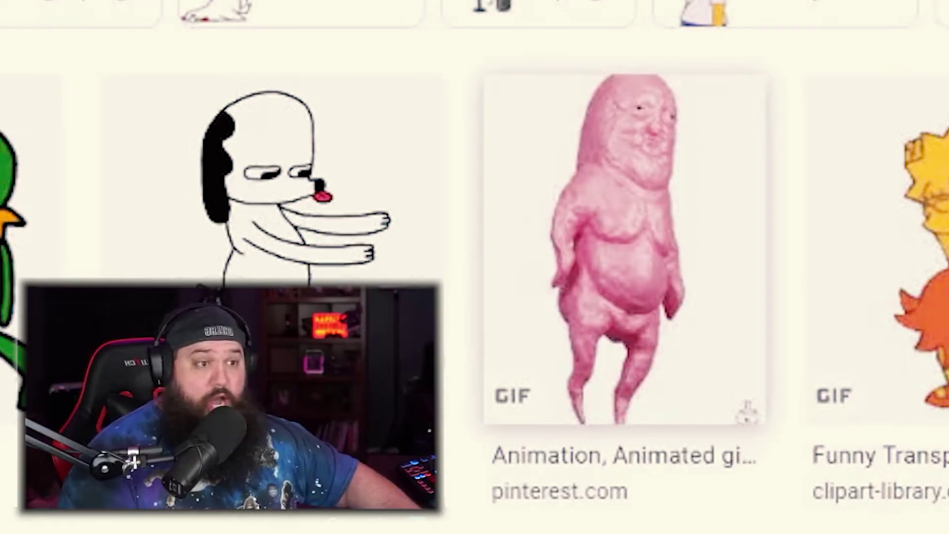
Save the pink creature GIF and reopen the 6969 variation for editing
{"action": "left_click", "coordinate": [626, 250]}
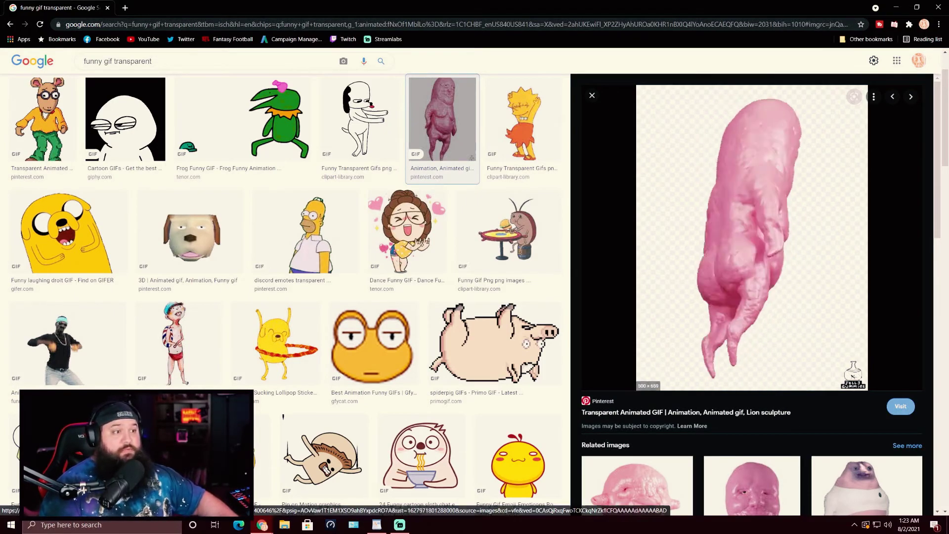
{"action": "right_click", "coordinate": [774, 231]}
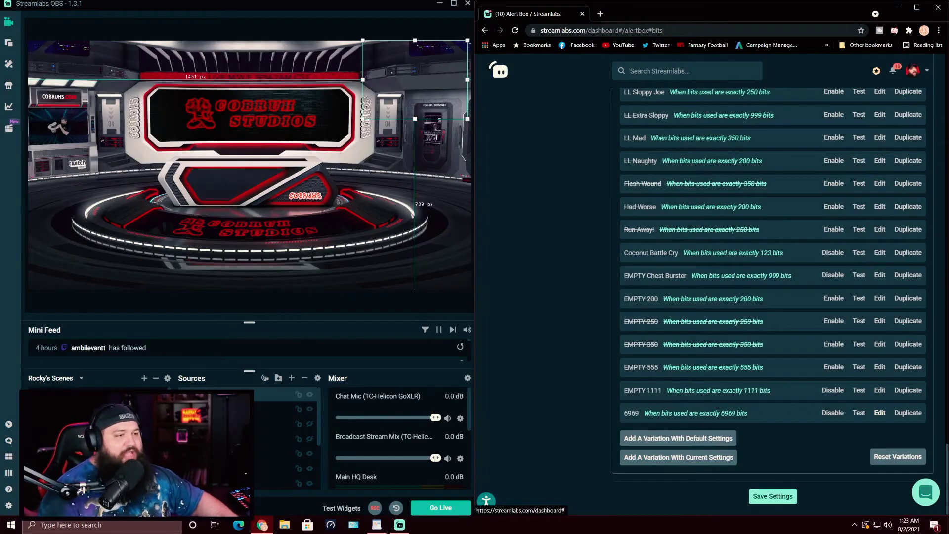
{"action": "left_click", "coordinate": [880, 413]}
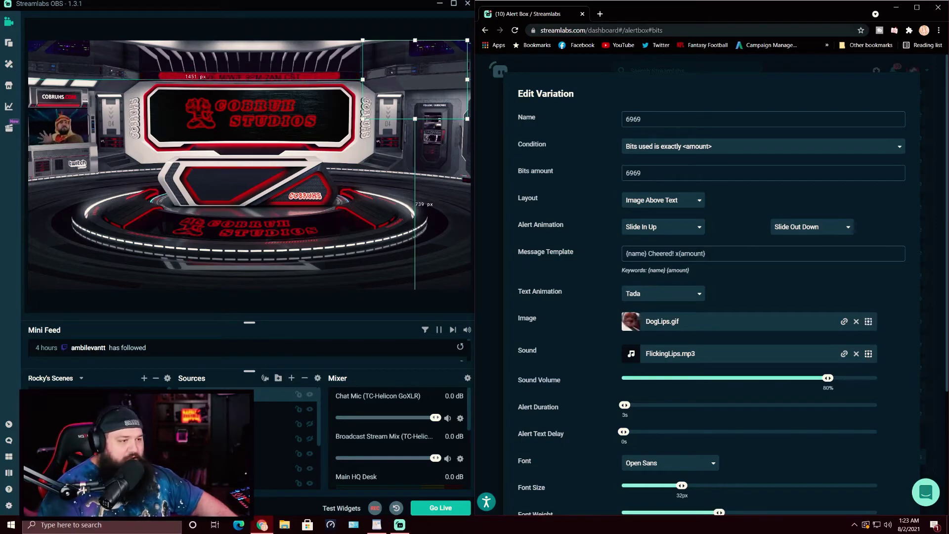
Upload WeirdCreature.gif to the image gallery and set it as the 6969 variation's image
{"action": "left_click", "coordinate": [868, 321]}
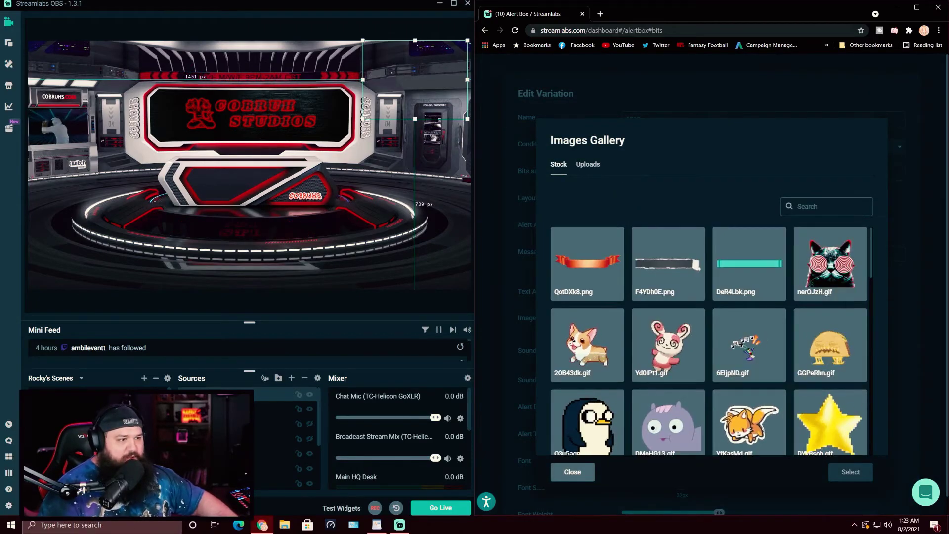
{"action": "left_click", "coordinate": [588, 164]}
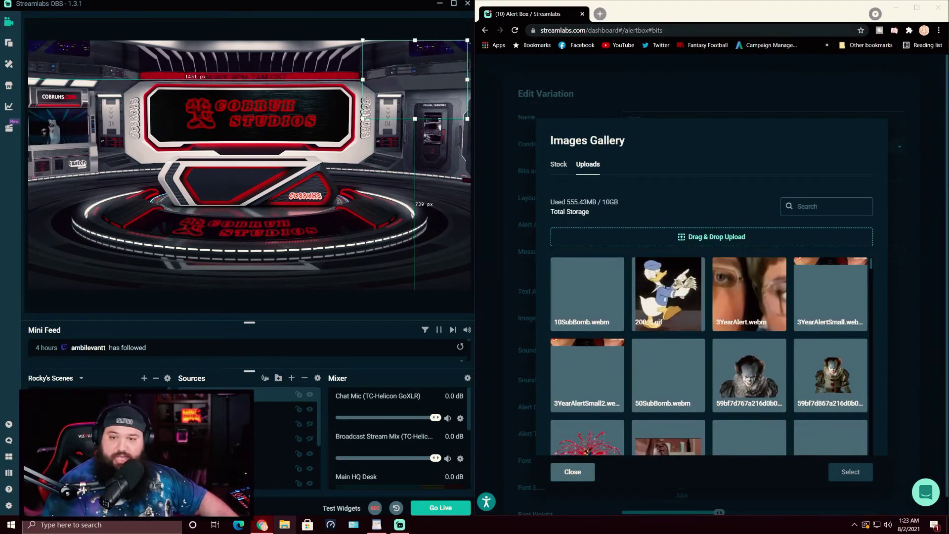
{"action": "left_click_drag", "start_coordinate": [482, 255], "coordinate": [629, 245]}
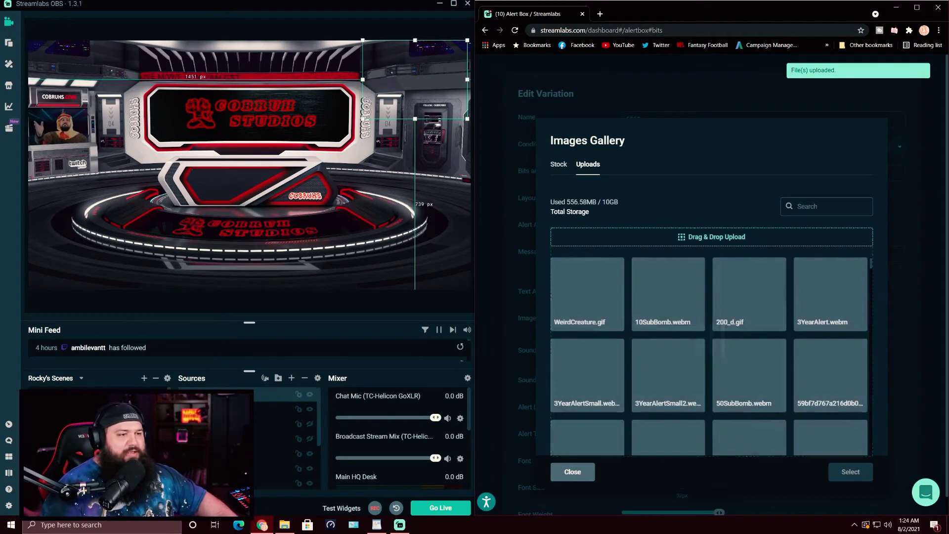
{"action": "left_click", "coordinate": [587, 295]}
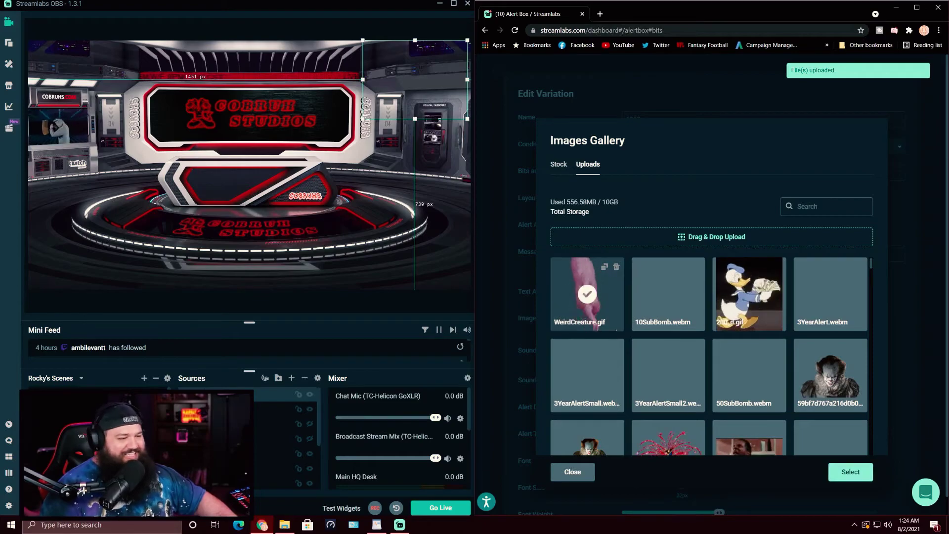
{"action": "left_click", "coordinate": [850, 471]}
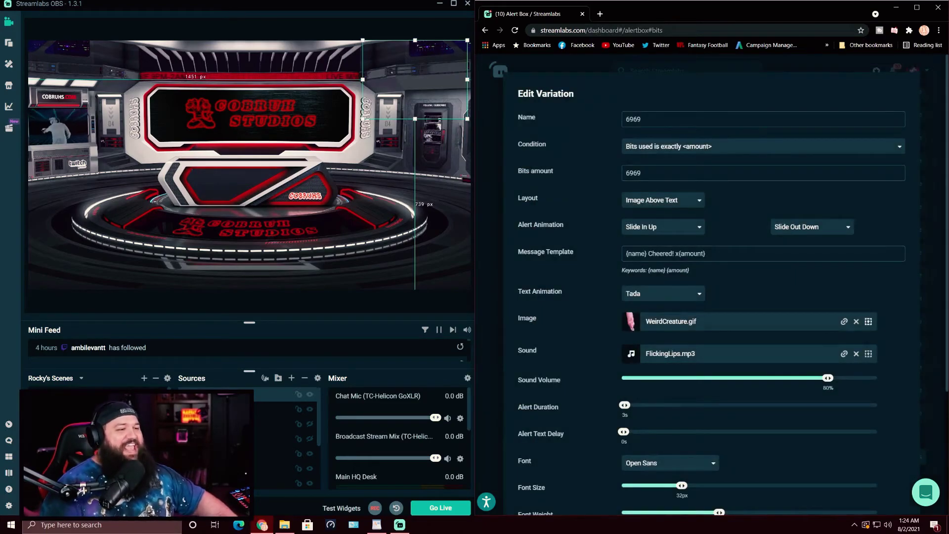
Save the edited 6969 variation and the alert box settings
{"action": "scroll", "coordinate": [850, 470], "scroll_direction": "down", "scroll_amount": 4}
{"action": "left_click", "coordinate": [894, 472]}
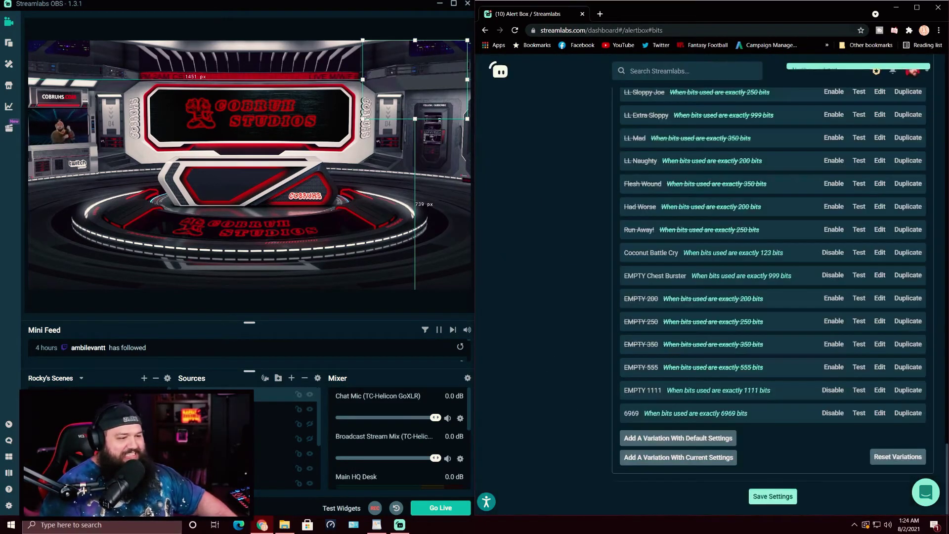
{"action": "left_click", "coordinate": [772, 496]}
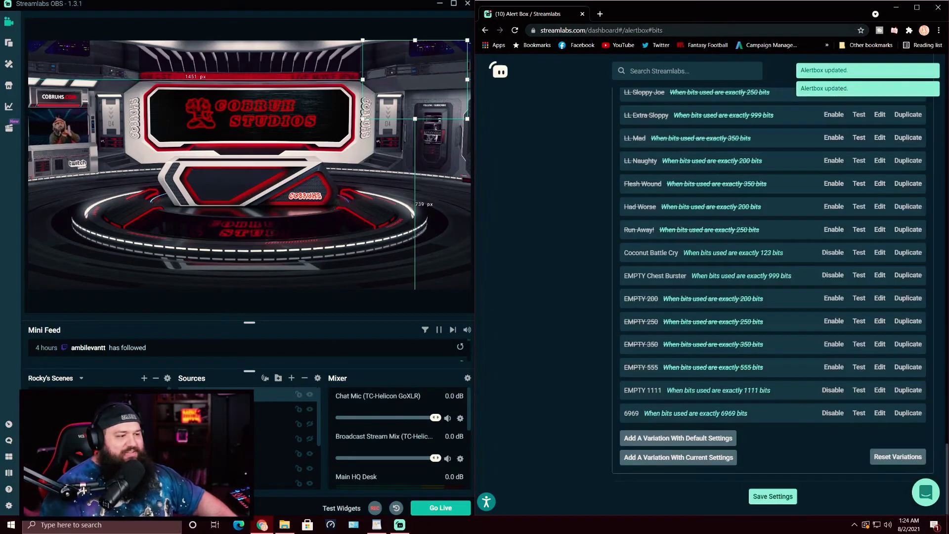